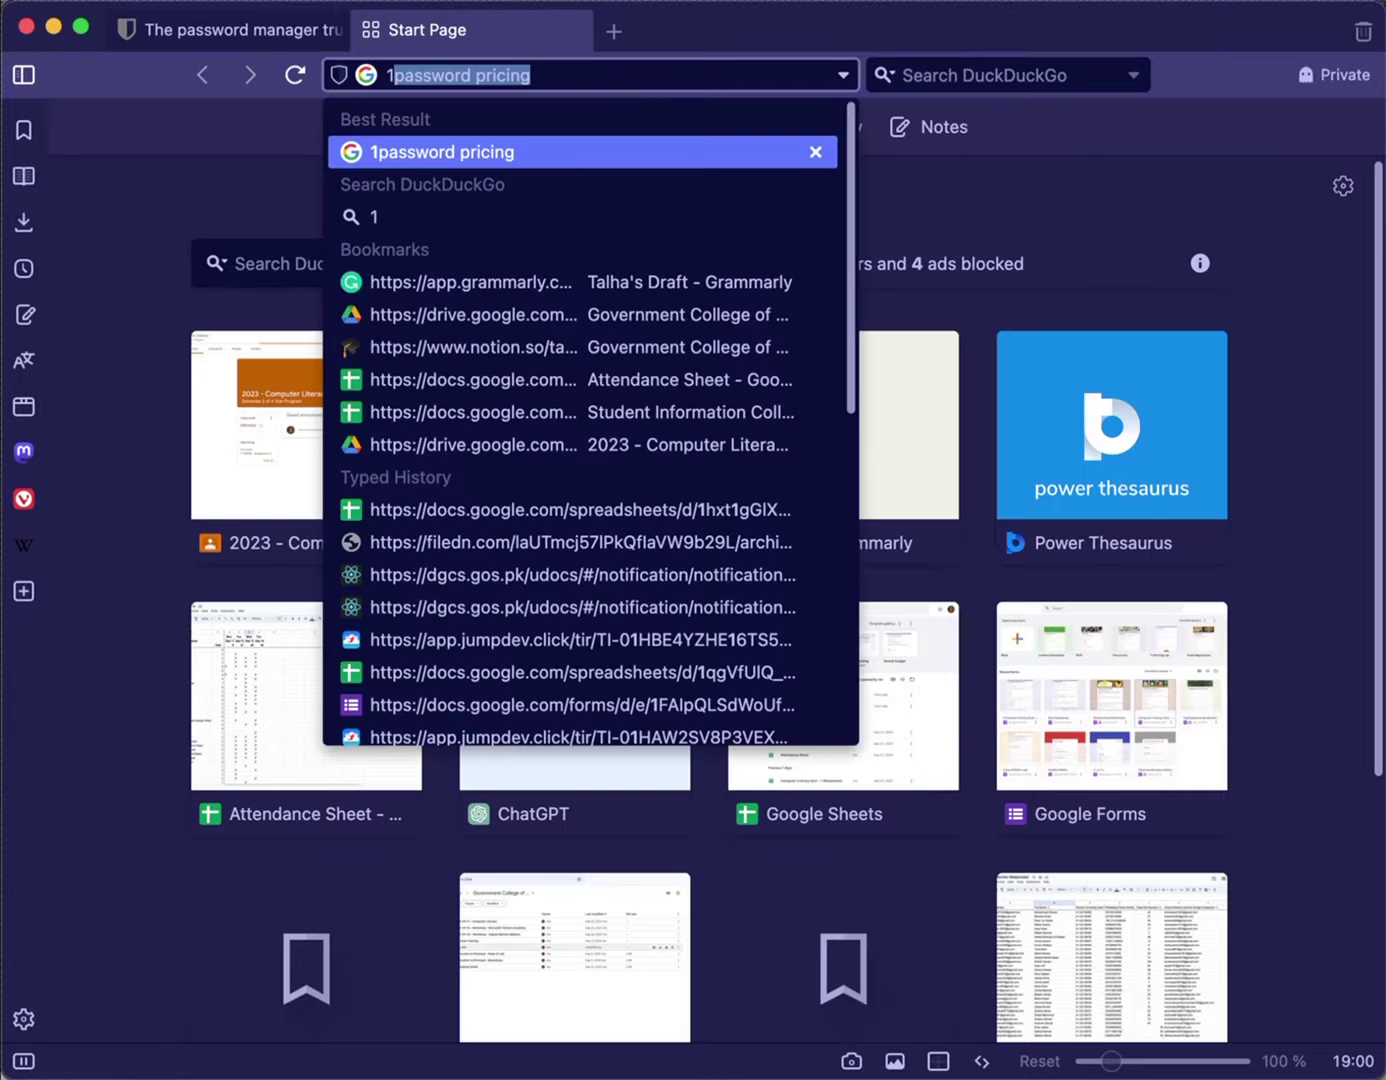
Step: Load 1password.com from the '1pa' address bar suggestion
{"action": "type", "text": "pa"}
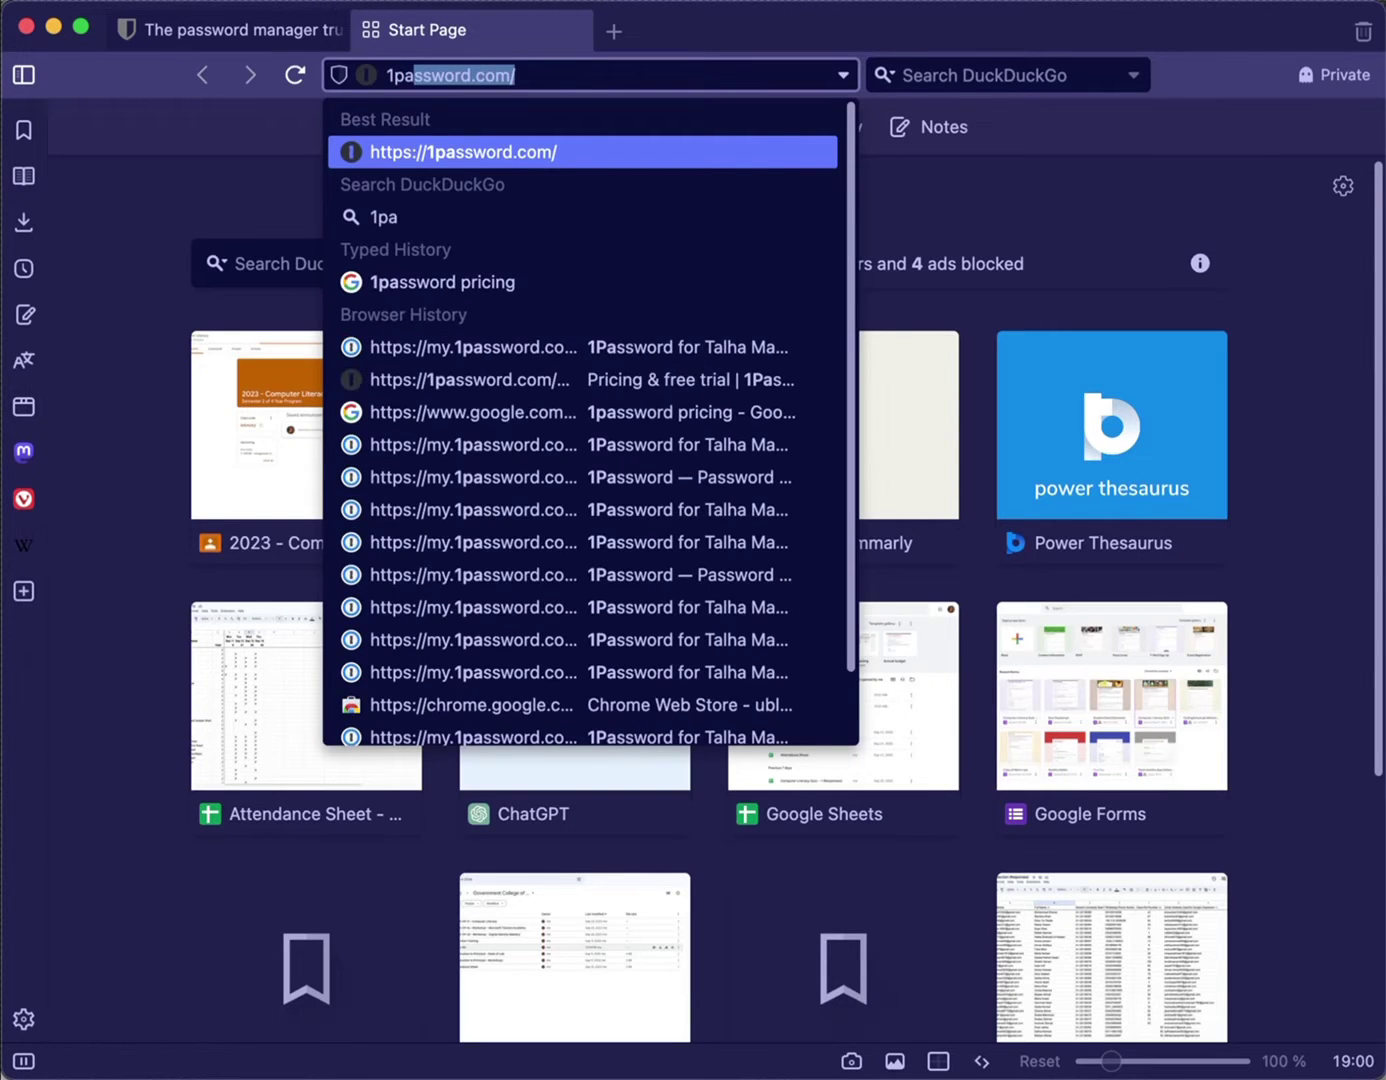
{"action": "key", "text": "Return"}
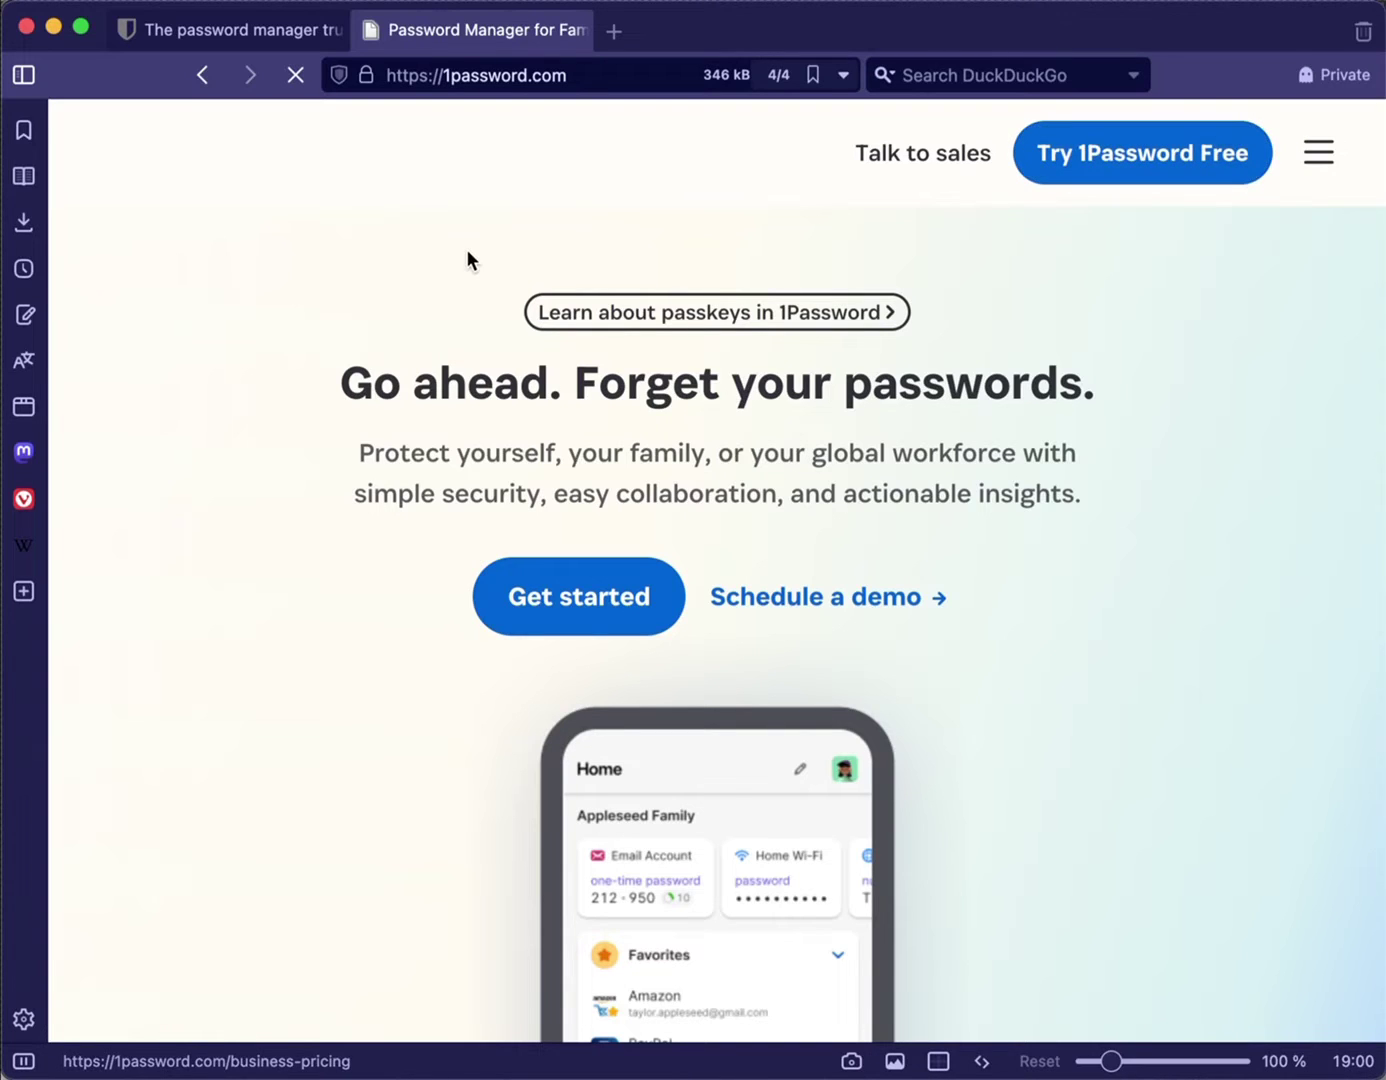
Step: On bitwarden.com, dismiss the promo banner and open the site navigation menu
{"action": "left_click", "coordinate": [236, 15]}
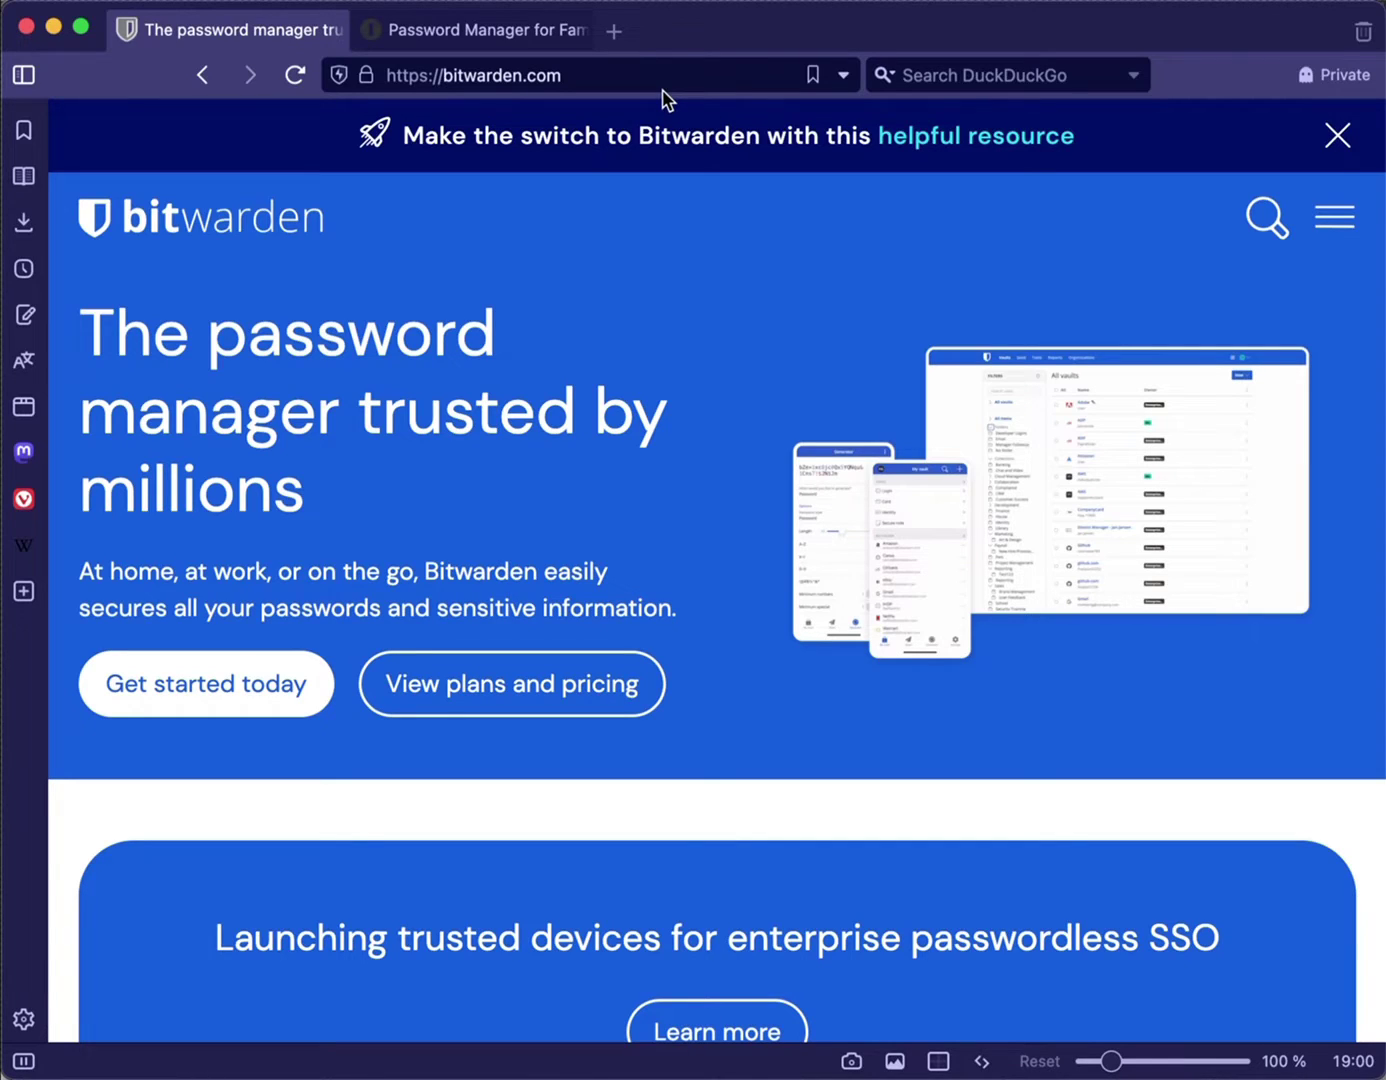
{"action": "left_click", "coordinate": [1339, 143]}
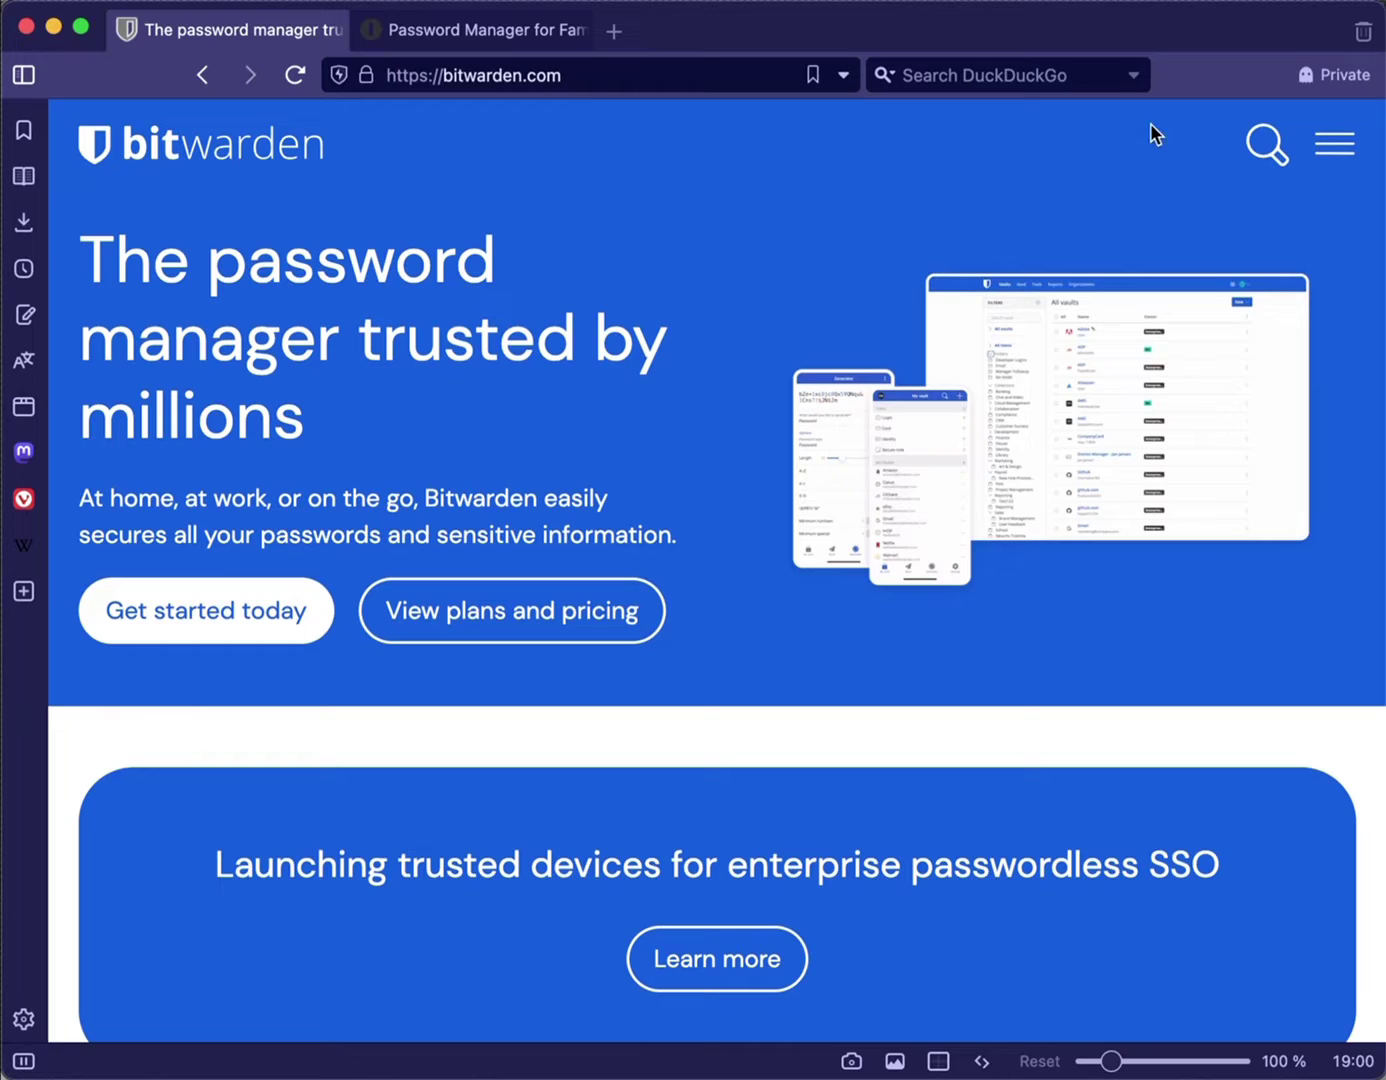
{"action": "left_click", "coordinate": [1336, 147]}
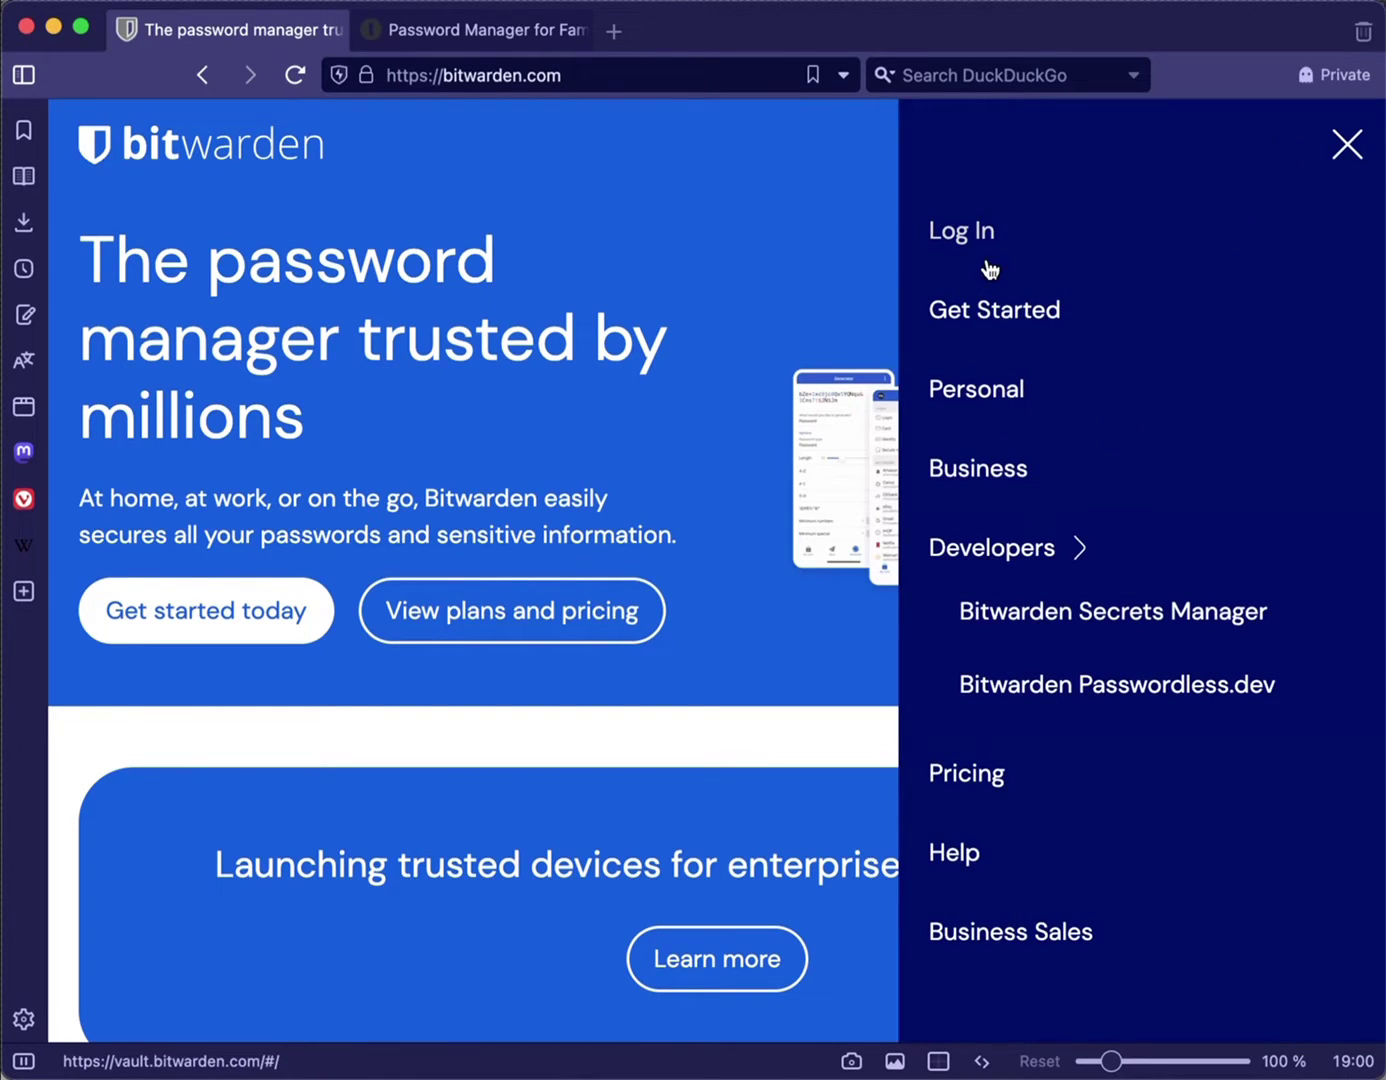
Step: Open Bitwarden's Get Started account creation form and look over its fields
{"action": "left_click", "coordinate": [1012, 316]}
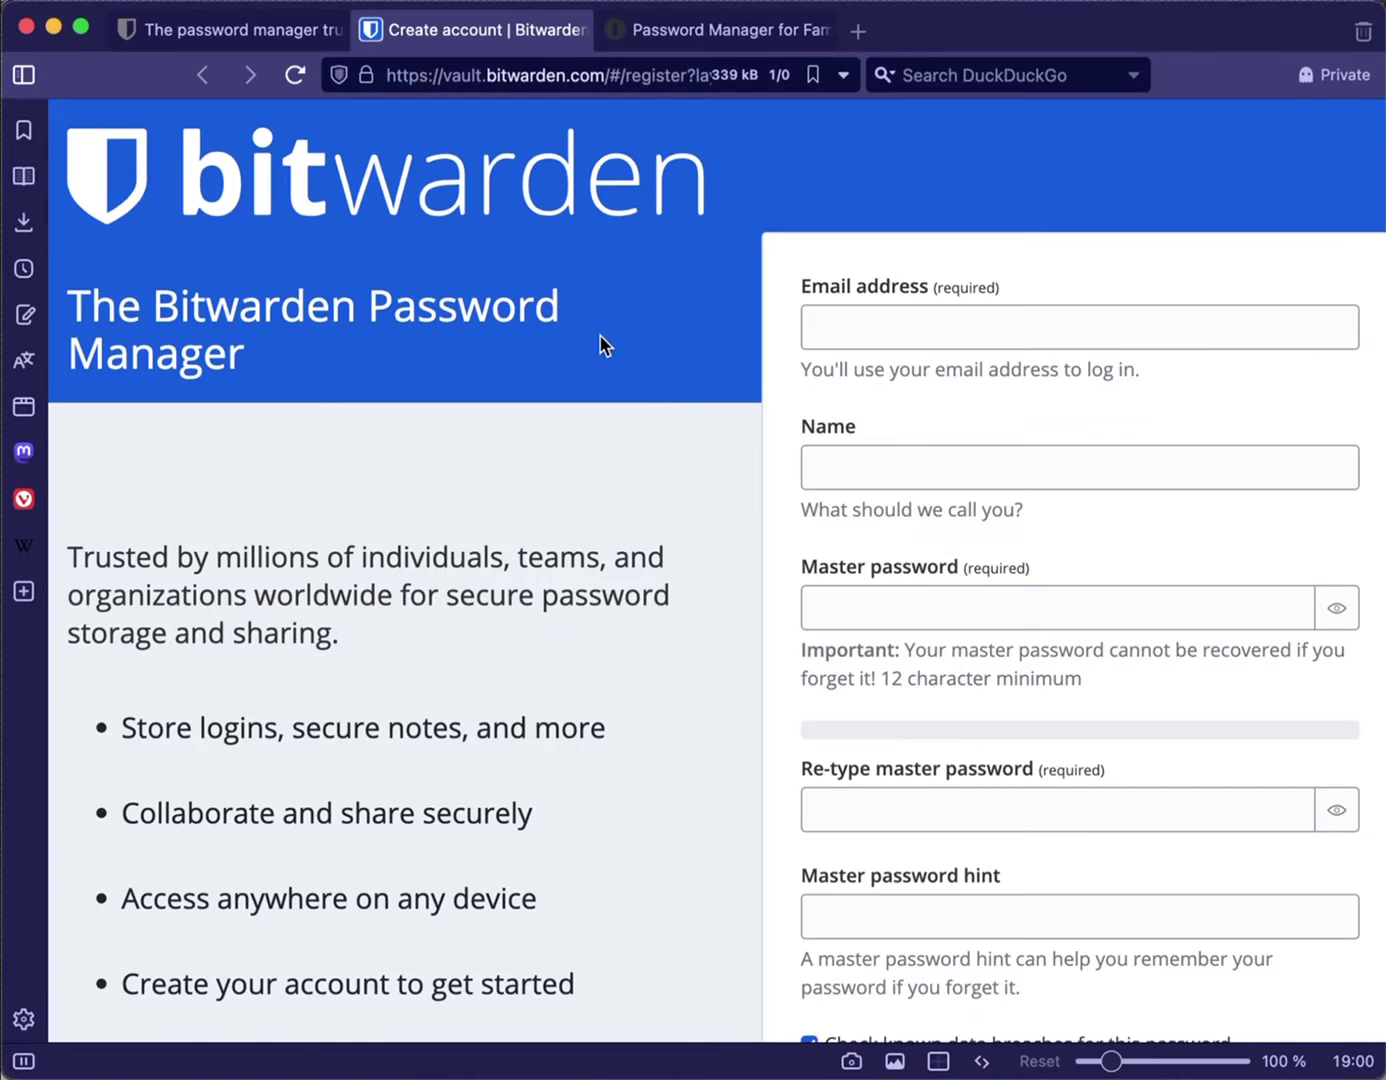
{"action": "scroll", "coordinate": [605, 340], "scroll_direction": "down", "scroll_amount": 2}
{"action": "scroll", "coordinate": [600, 335], "scroll_direction": "up", "scroll_amount": 2}
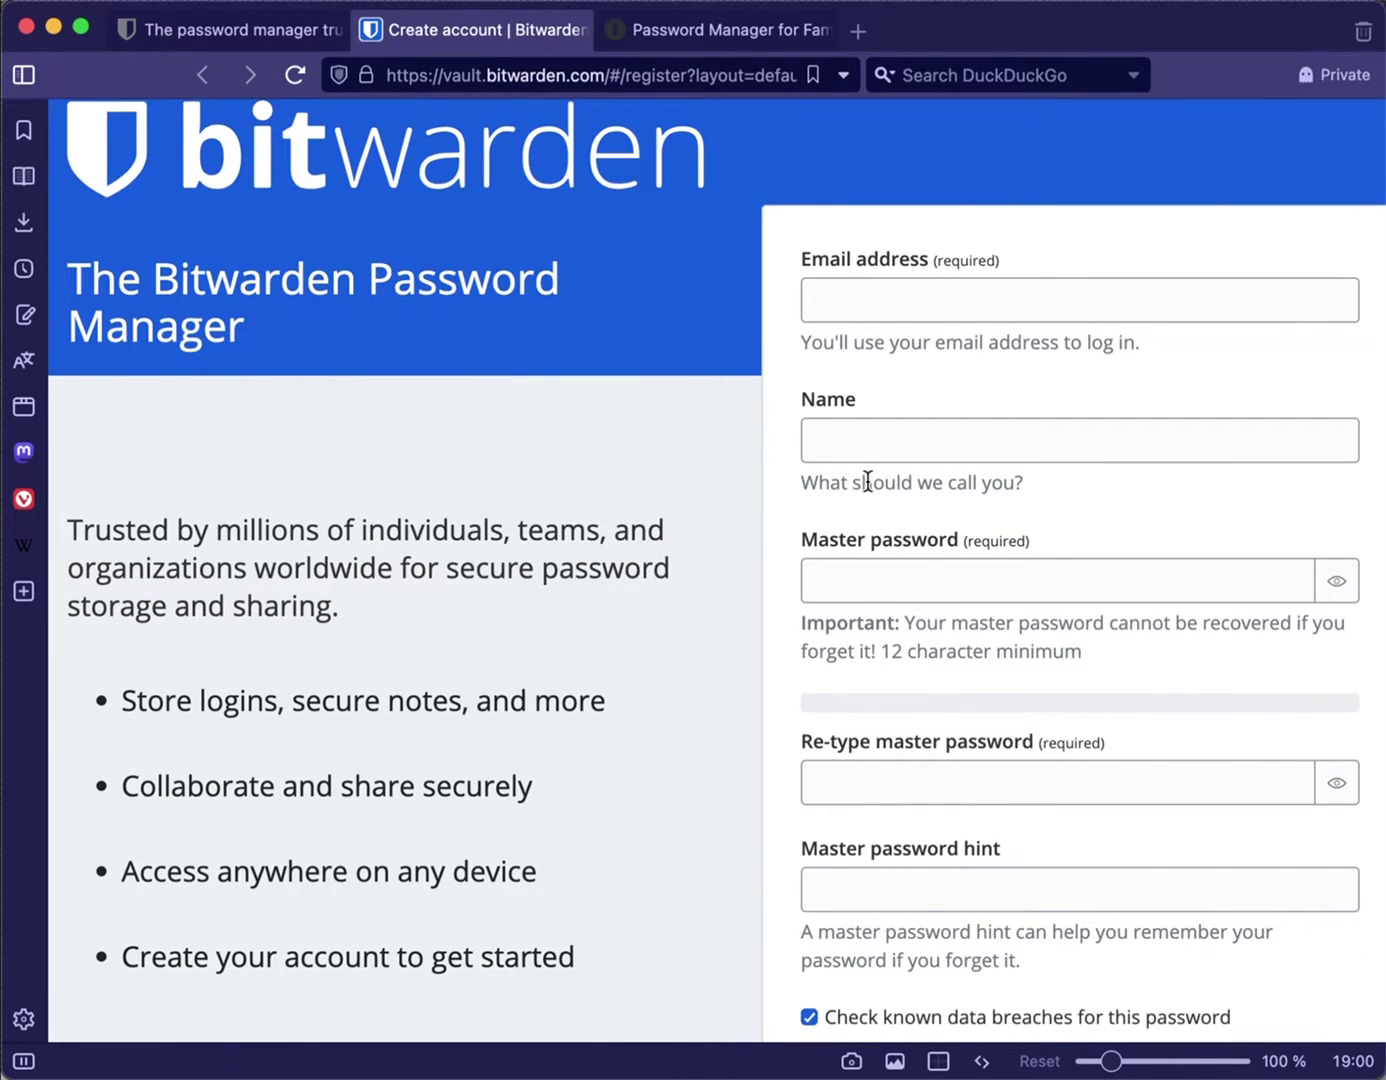
{"action": "scroll", "coordinate": [867, 576], "scroll_direction": "down", "scroll_amount": 3}
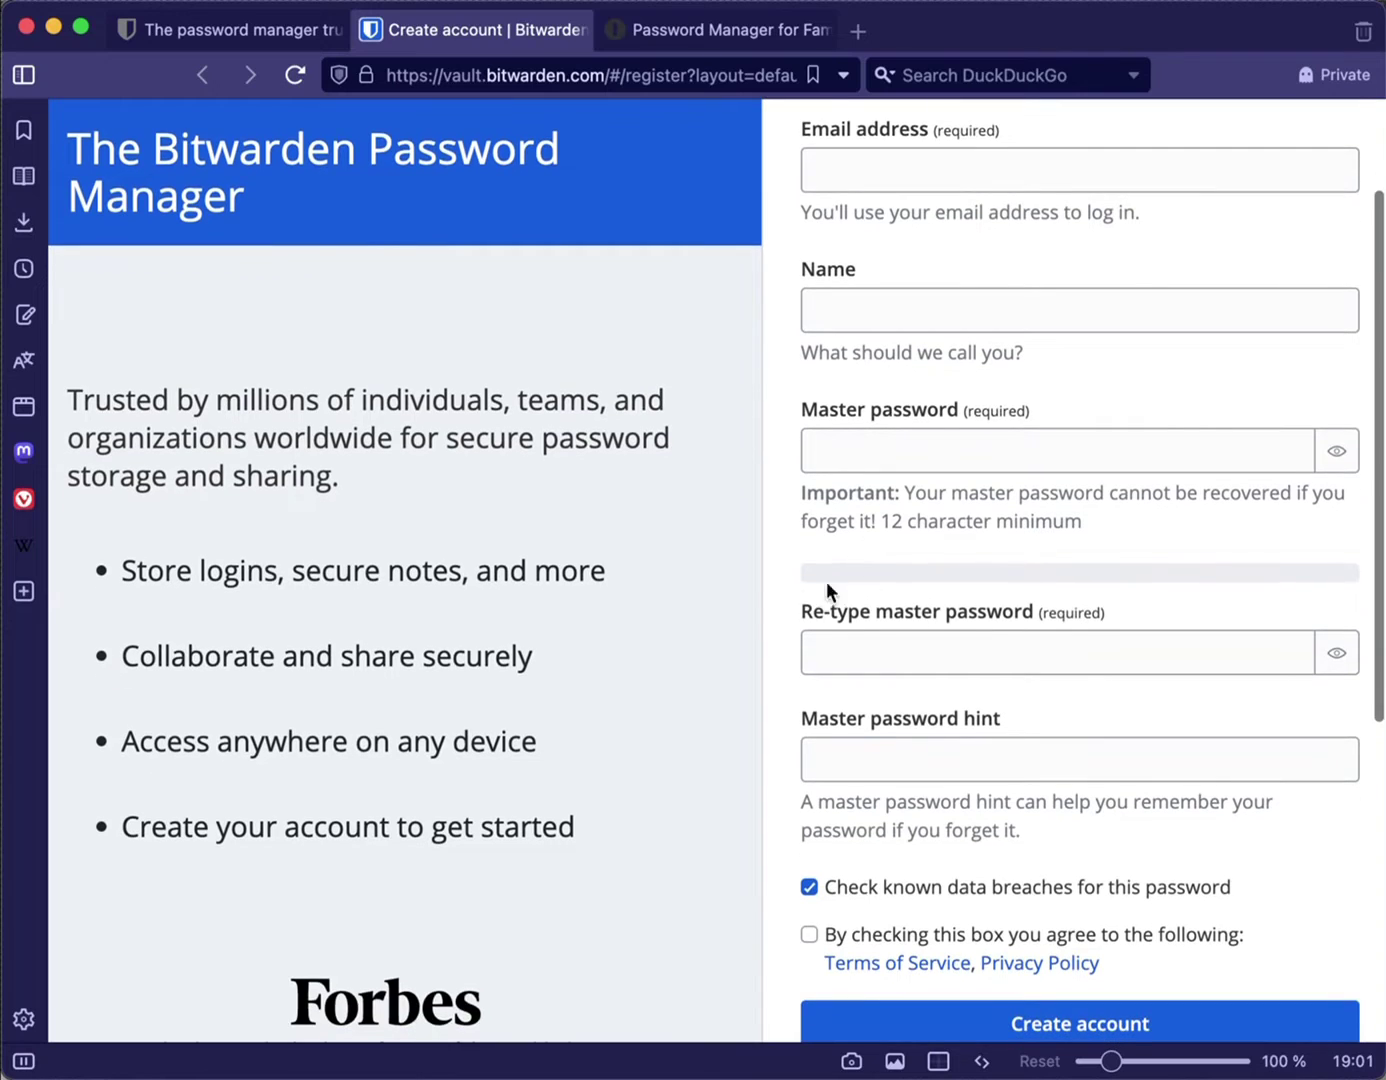
{"action": "scroll", "coordinate": [766, 597], "scroll_direction": "down", "scroll_amount": 2}
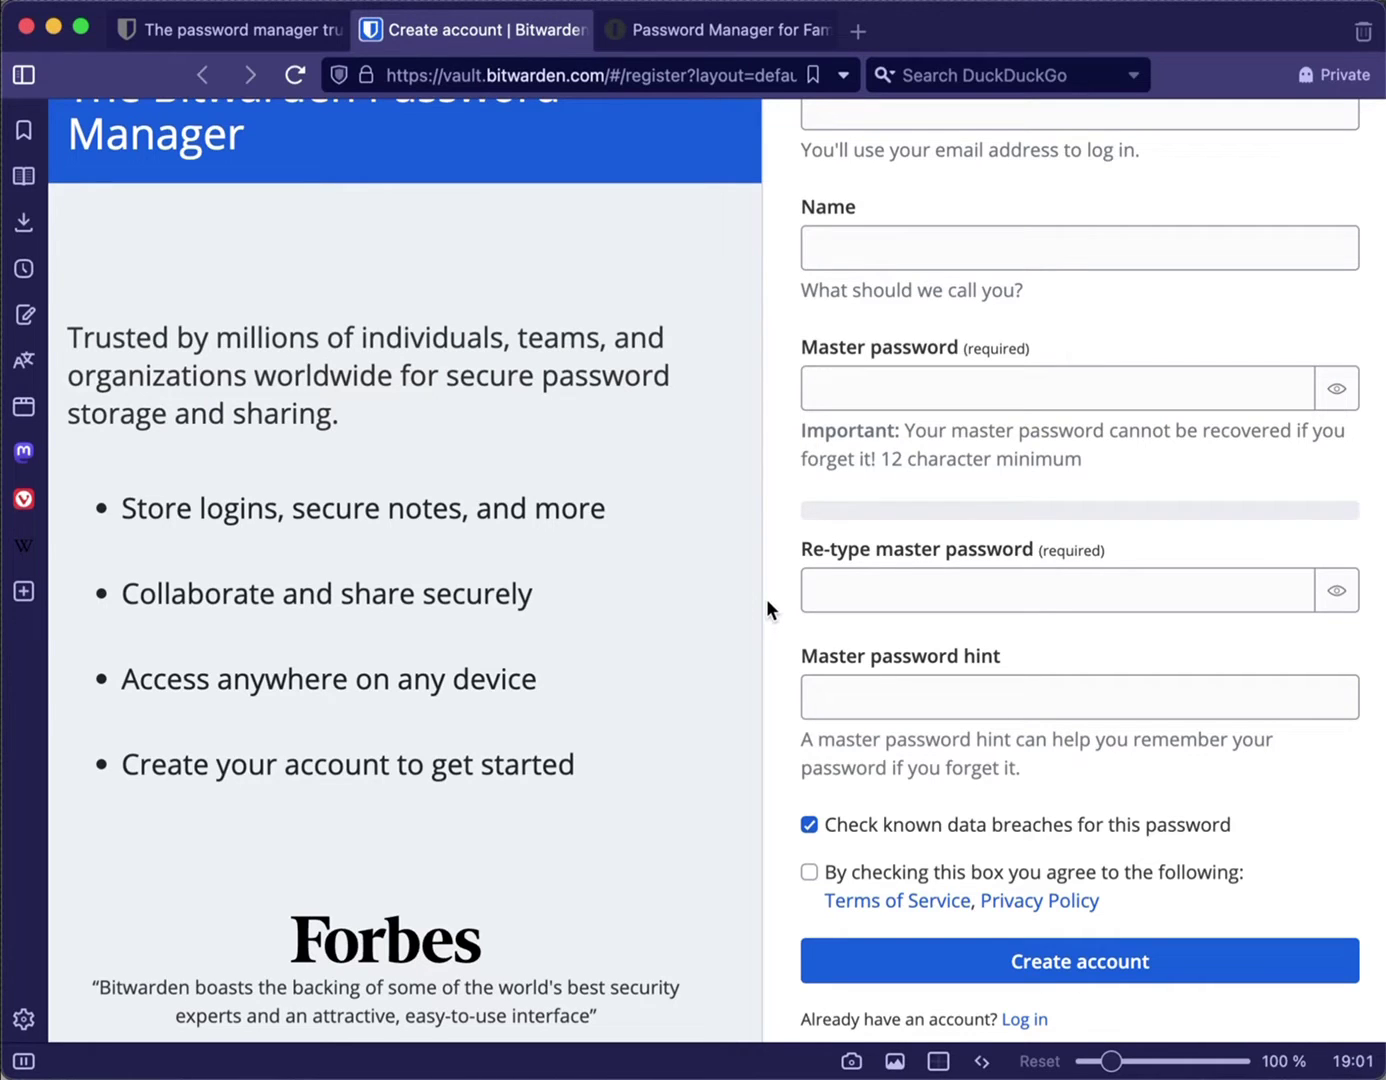
{"action": "scroll", "coordinate": [765, 598], "scroll_direction": "up", "scroll_amount": 5}
Step: Enter the account e-mail address and the user's name, then go to the password checker tab
{"action": "left_click", "coordinate": [918, 325]}
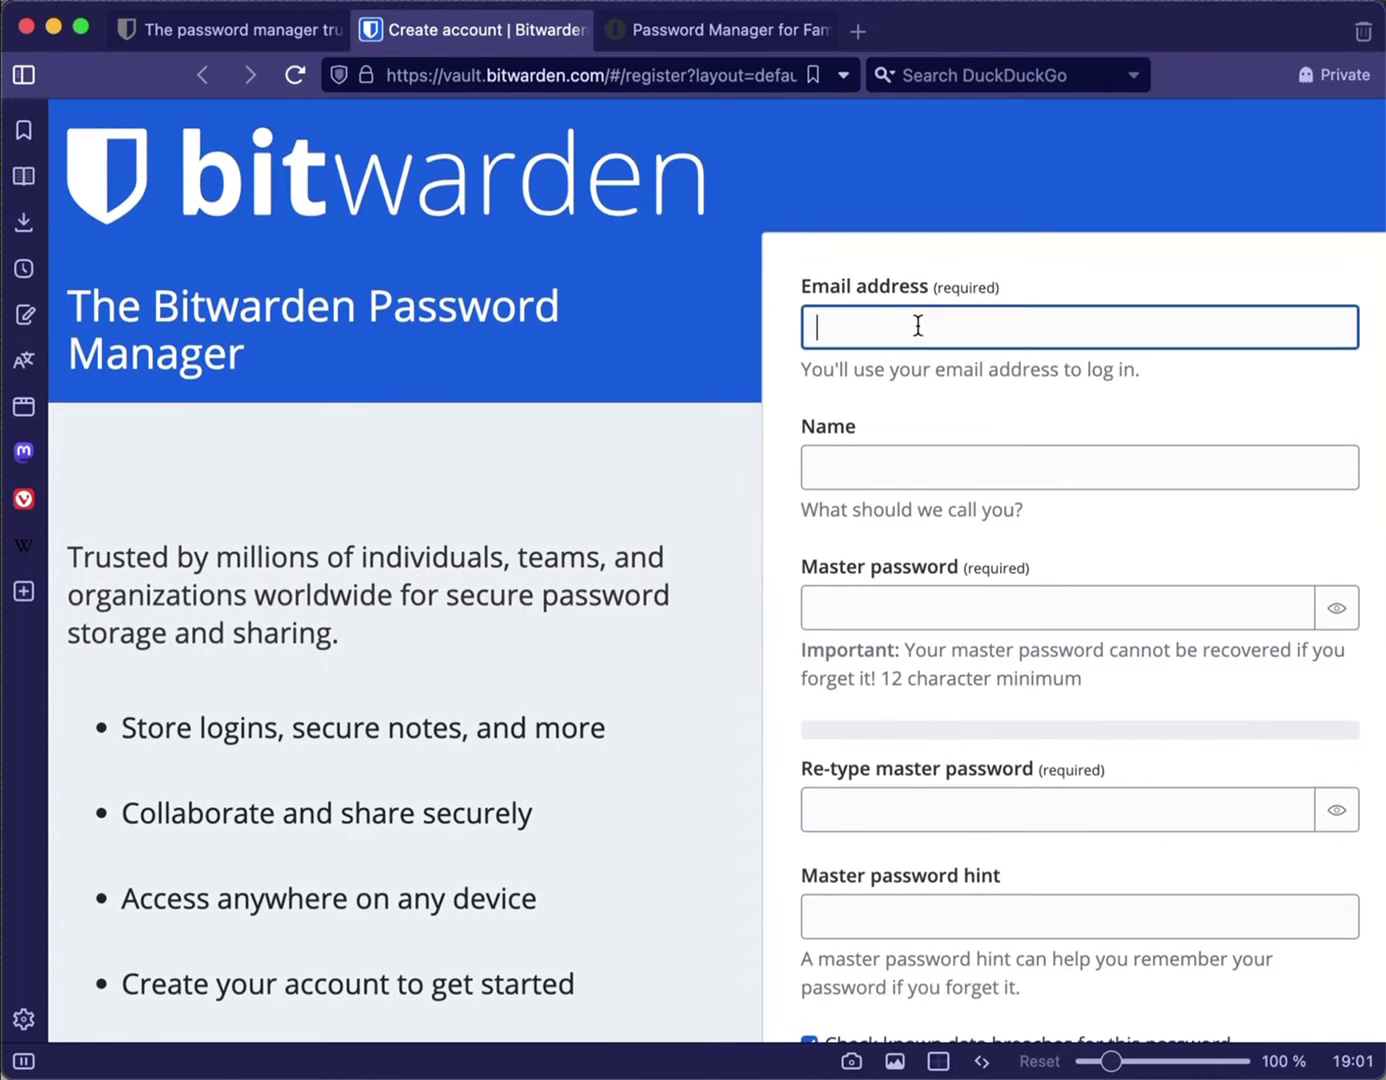
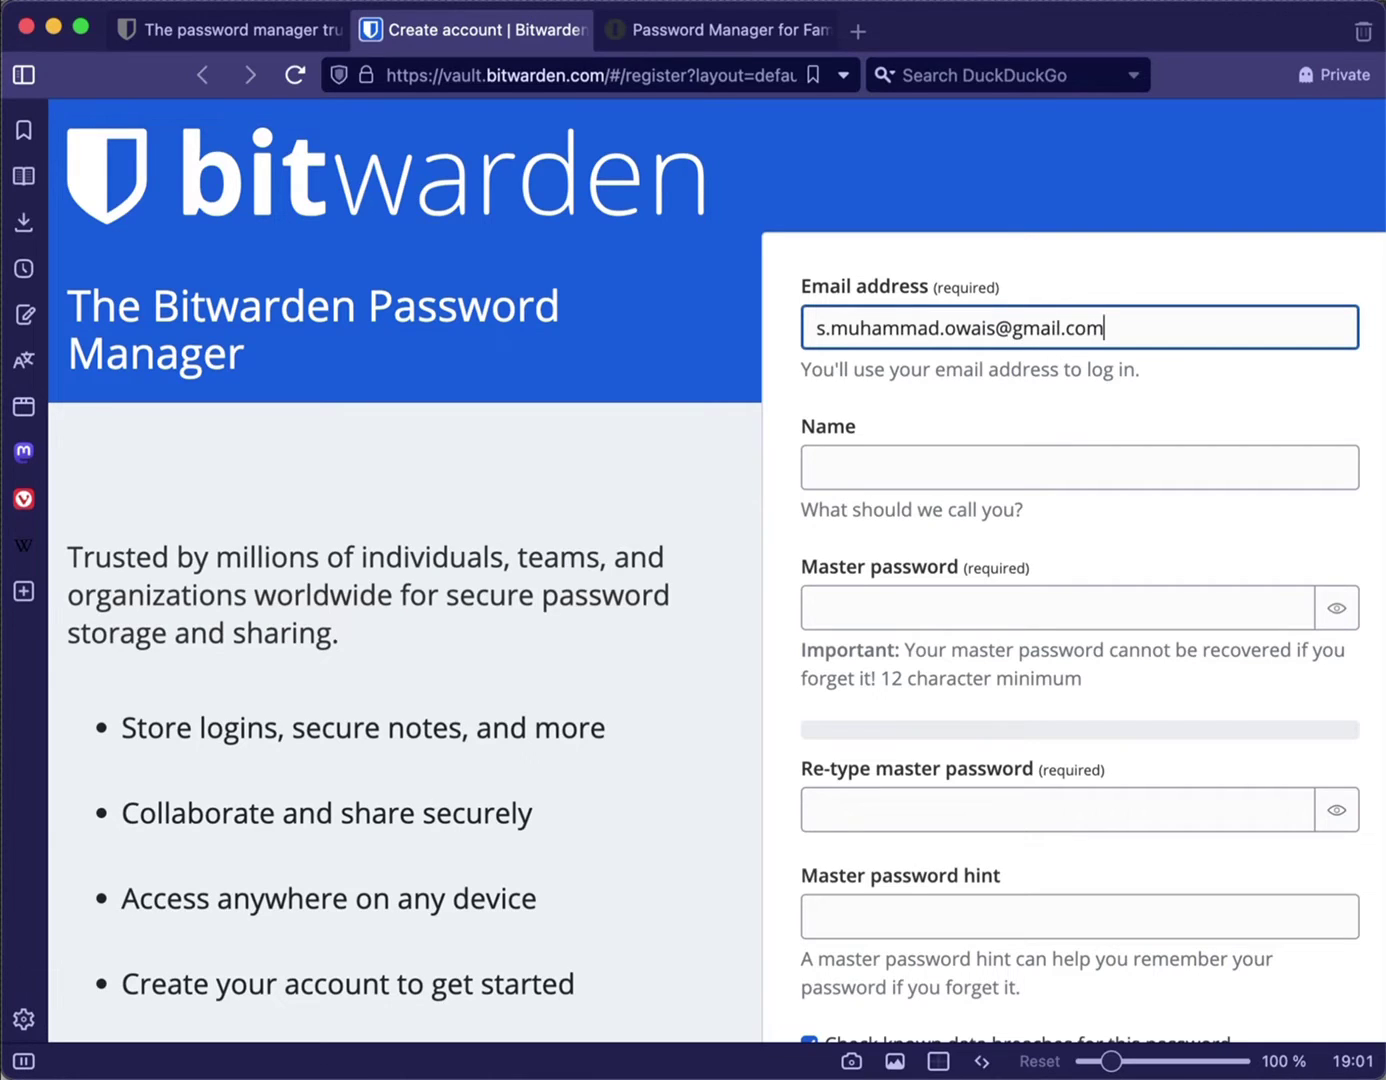
{"action": "key", "text": "Tab"}
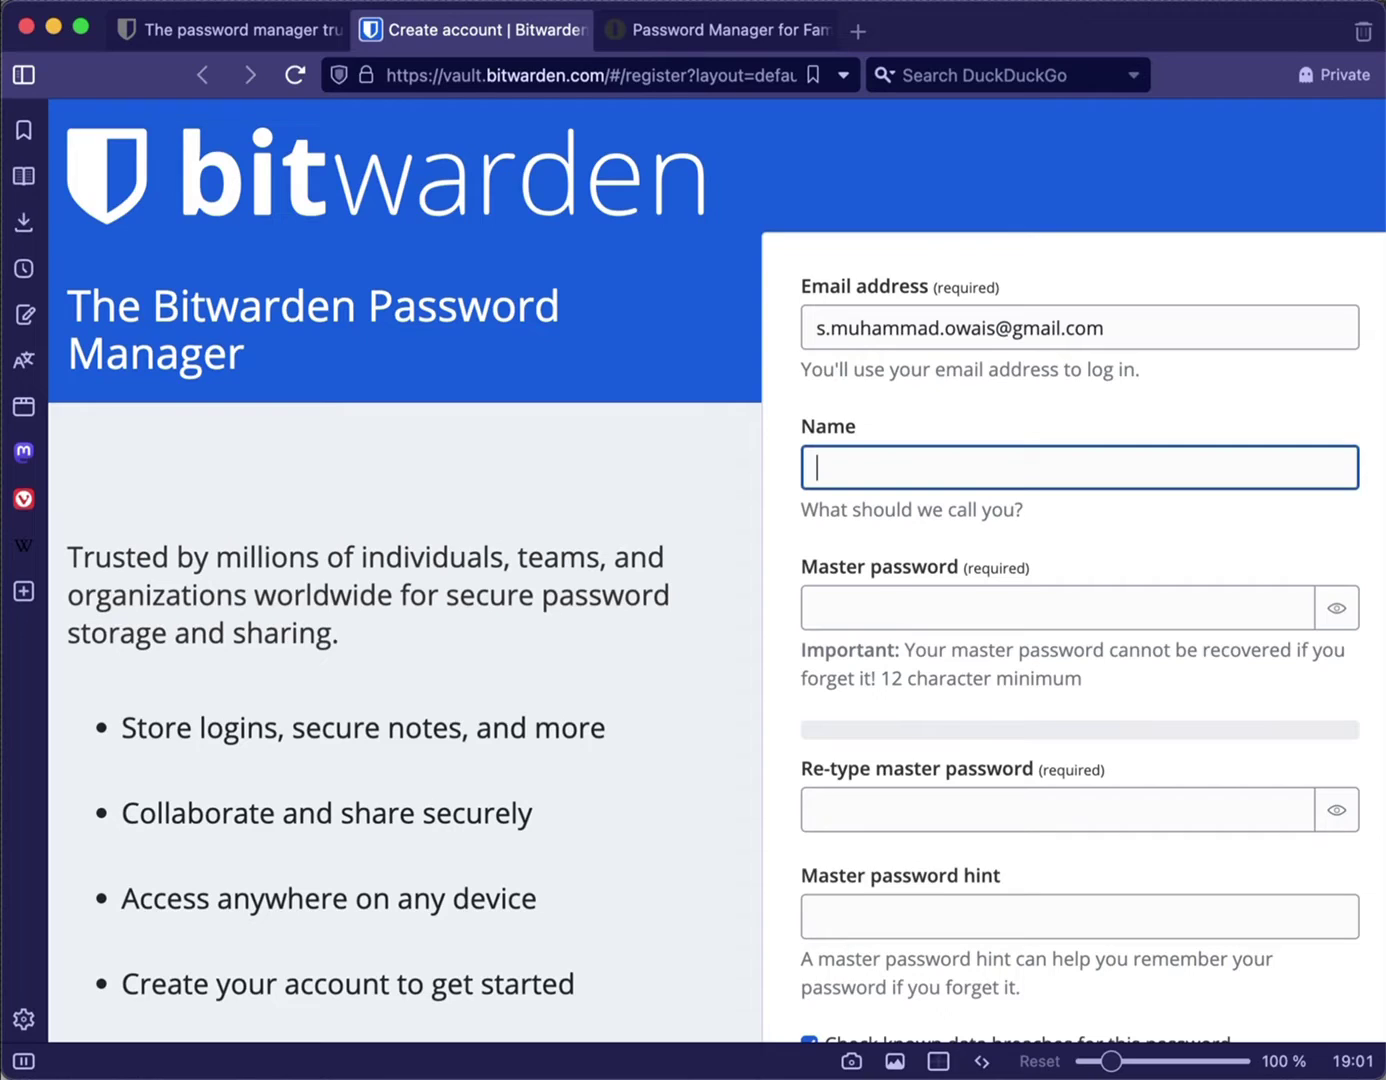
{"action": "type", "text": "Talha"}
{"action": "key", "text": "Tab"}
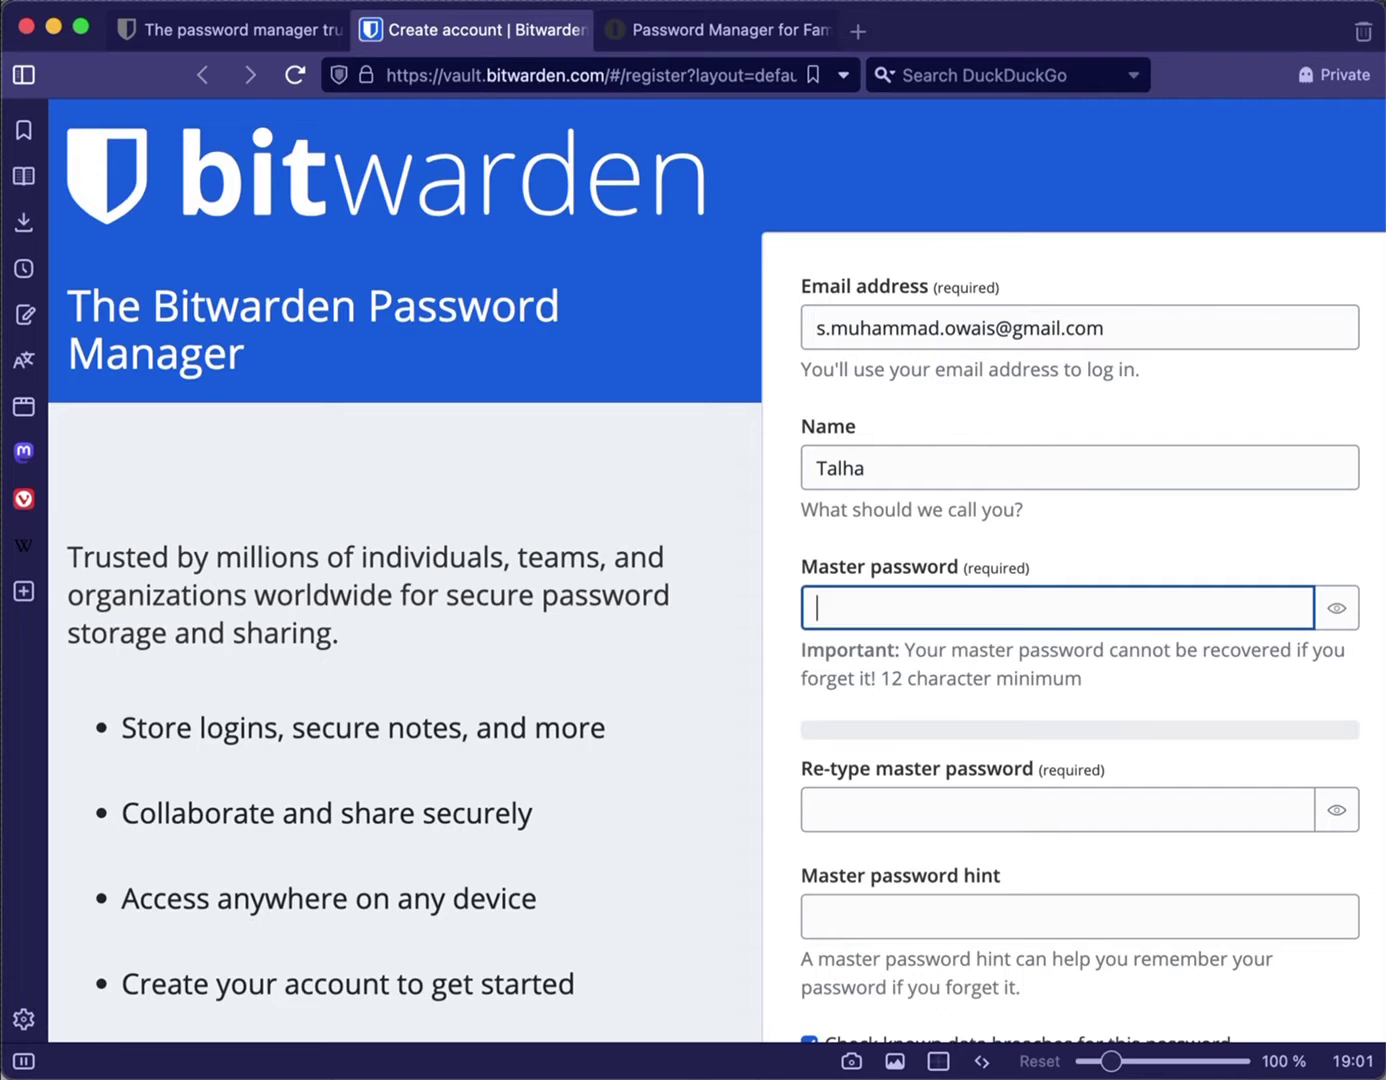
{"action": "key", "text": "ctrl+Tab"}
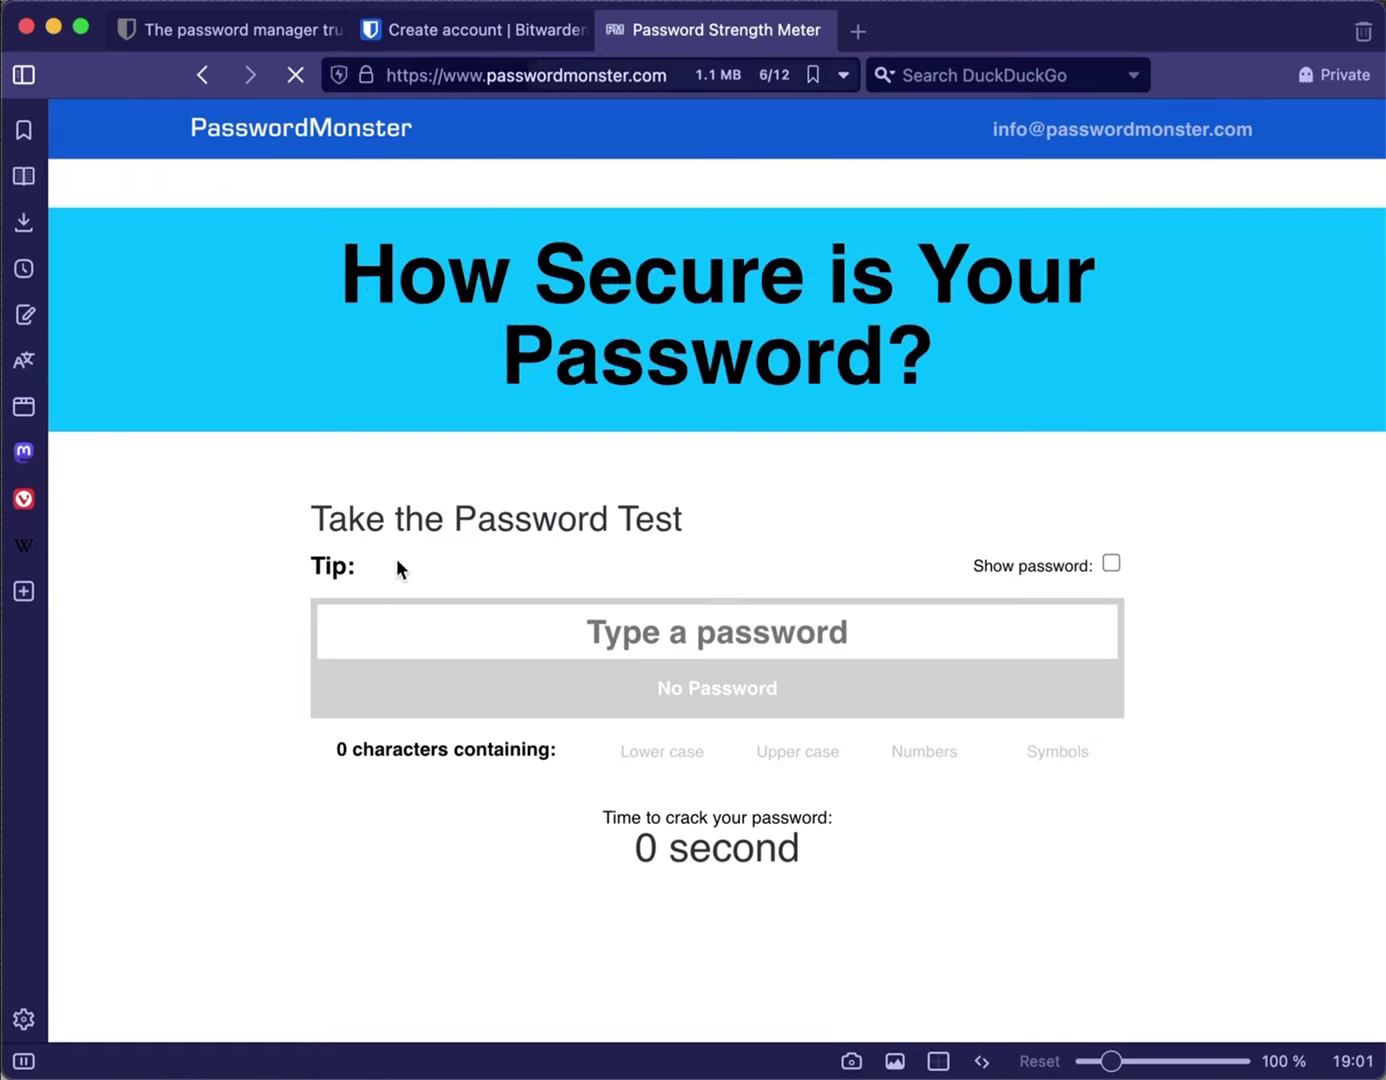
Step: Test a candidate passphrase in PasswordMonster until it rates Very Strong, then cut it out
{"action": "left_click", "coordinate": [426, 640]}
{"action": "type", "text": "1"}
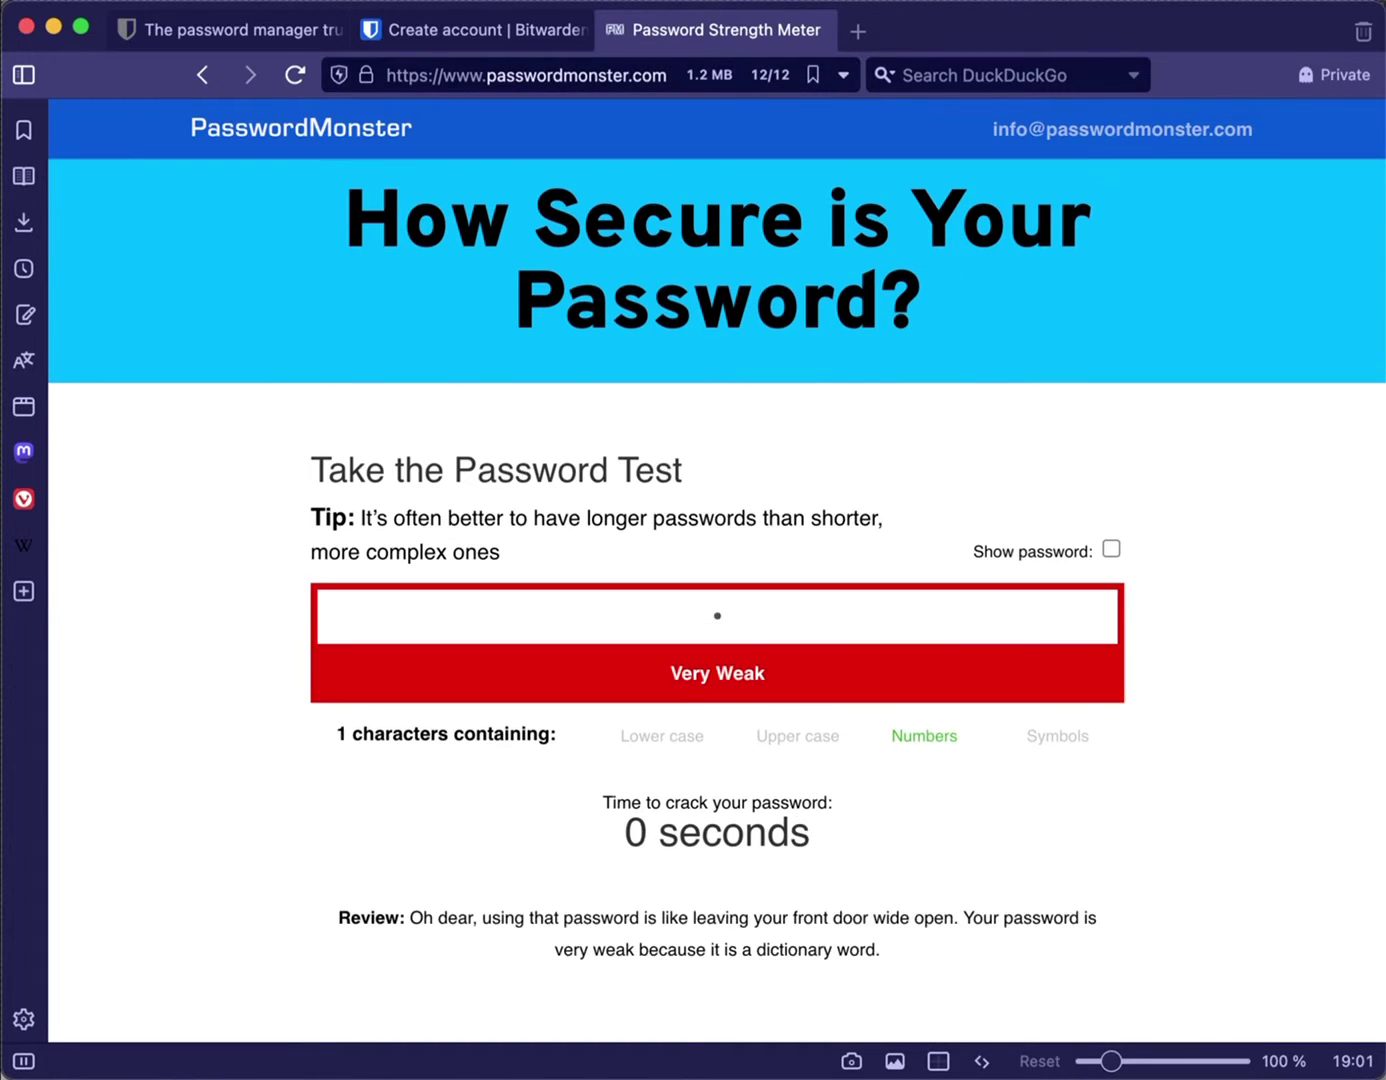
{"action": "left_click", "coordinate": [1111, 548]}
{"action": "left_click", "coordinate": [931, 595]}
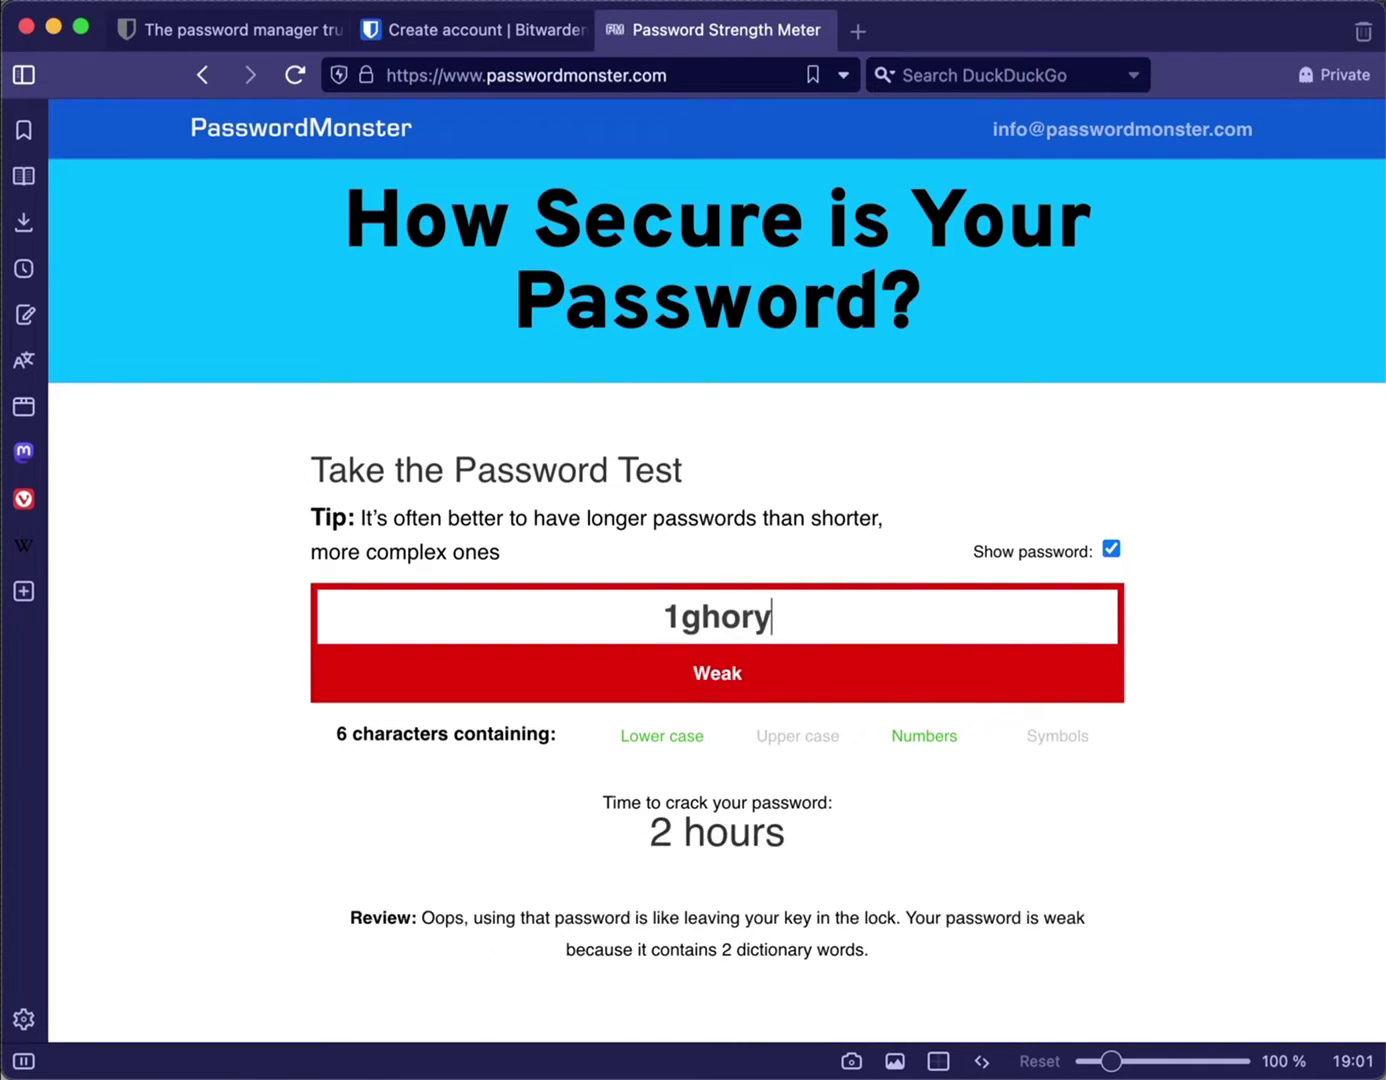
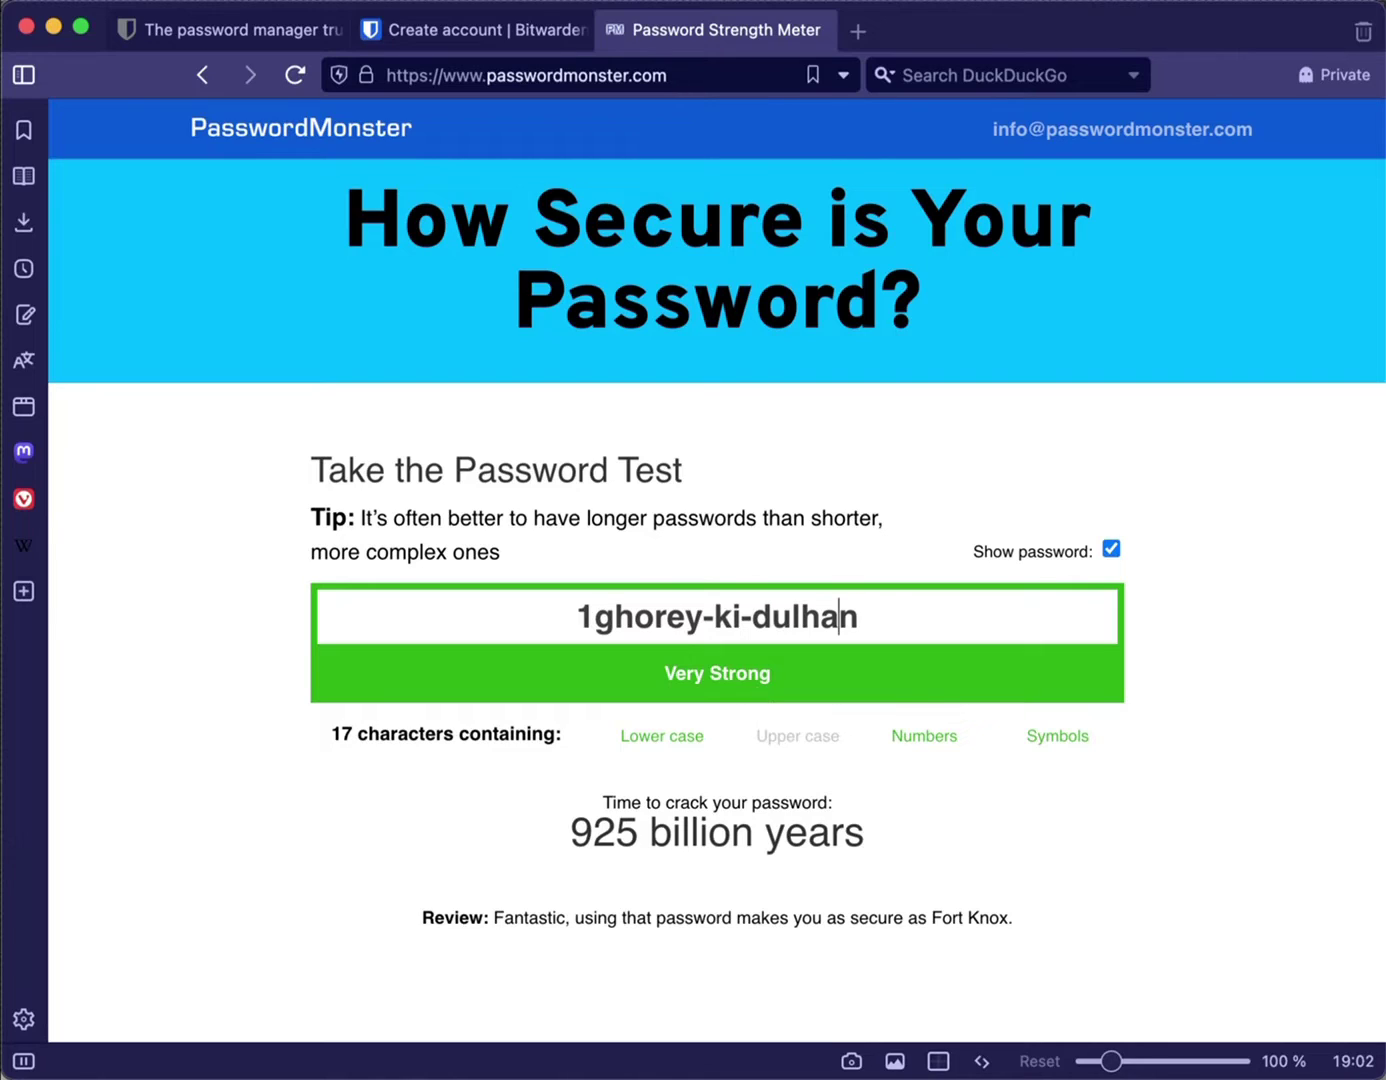
{"action": "key", "text": "Left"}
{"action": "key", "text": "Left"}
{"action": "key", "text": "Left"}
{"action": "key", "text": "Left"}
{"action": "key", "text": "Left"}
{"action": "key", "text": "Left"}
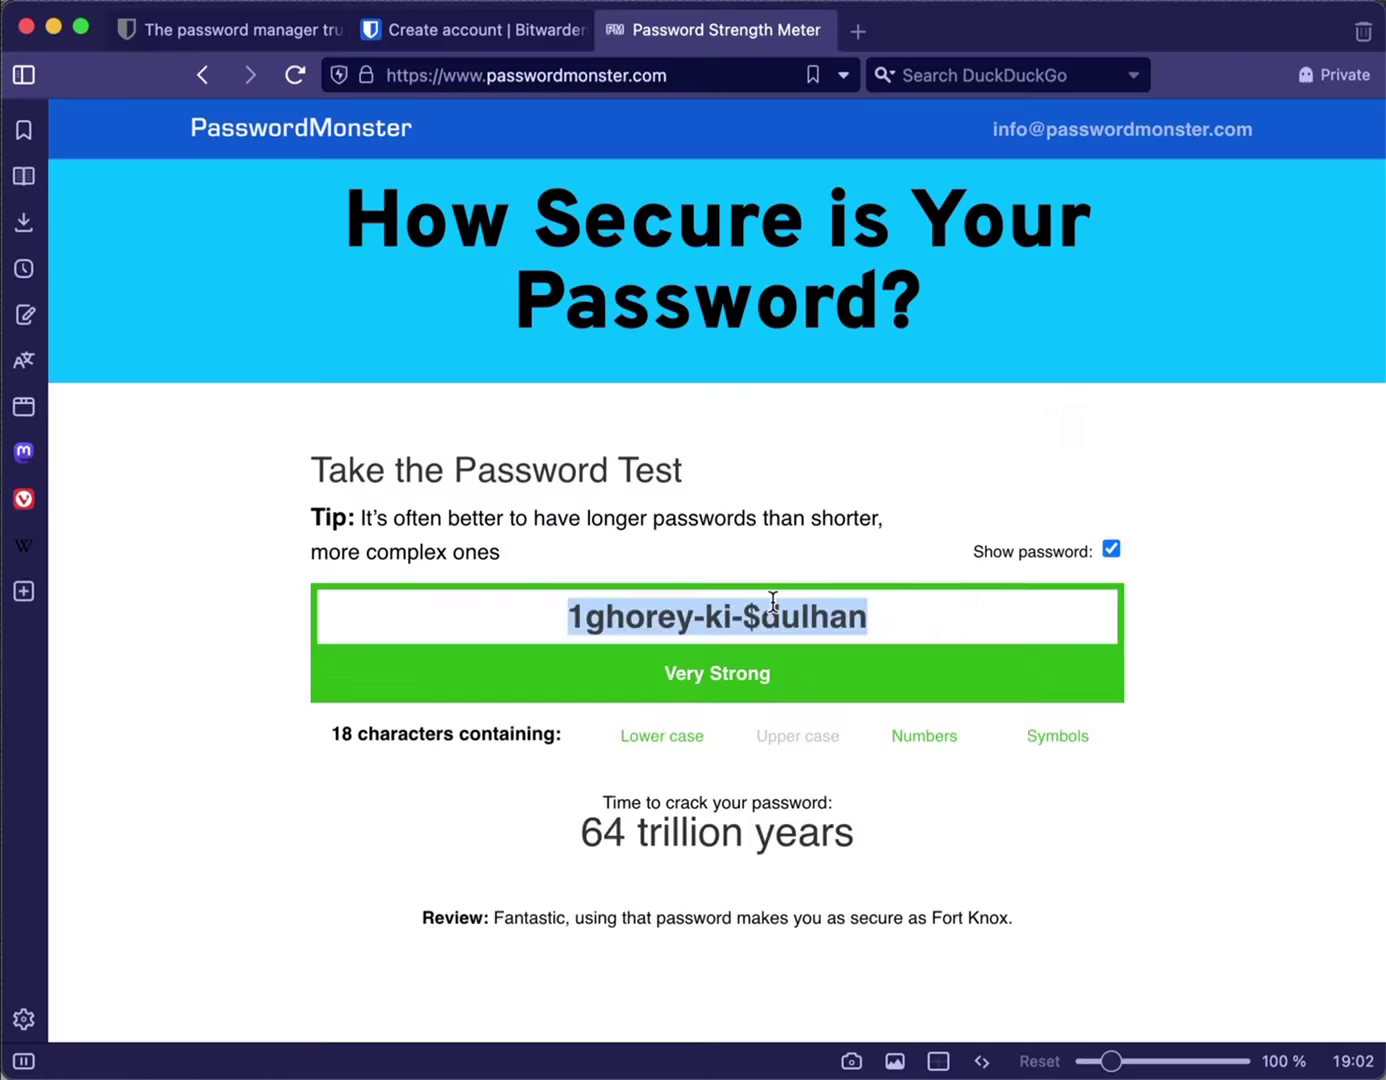
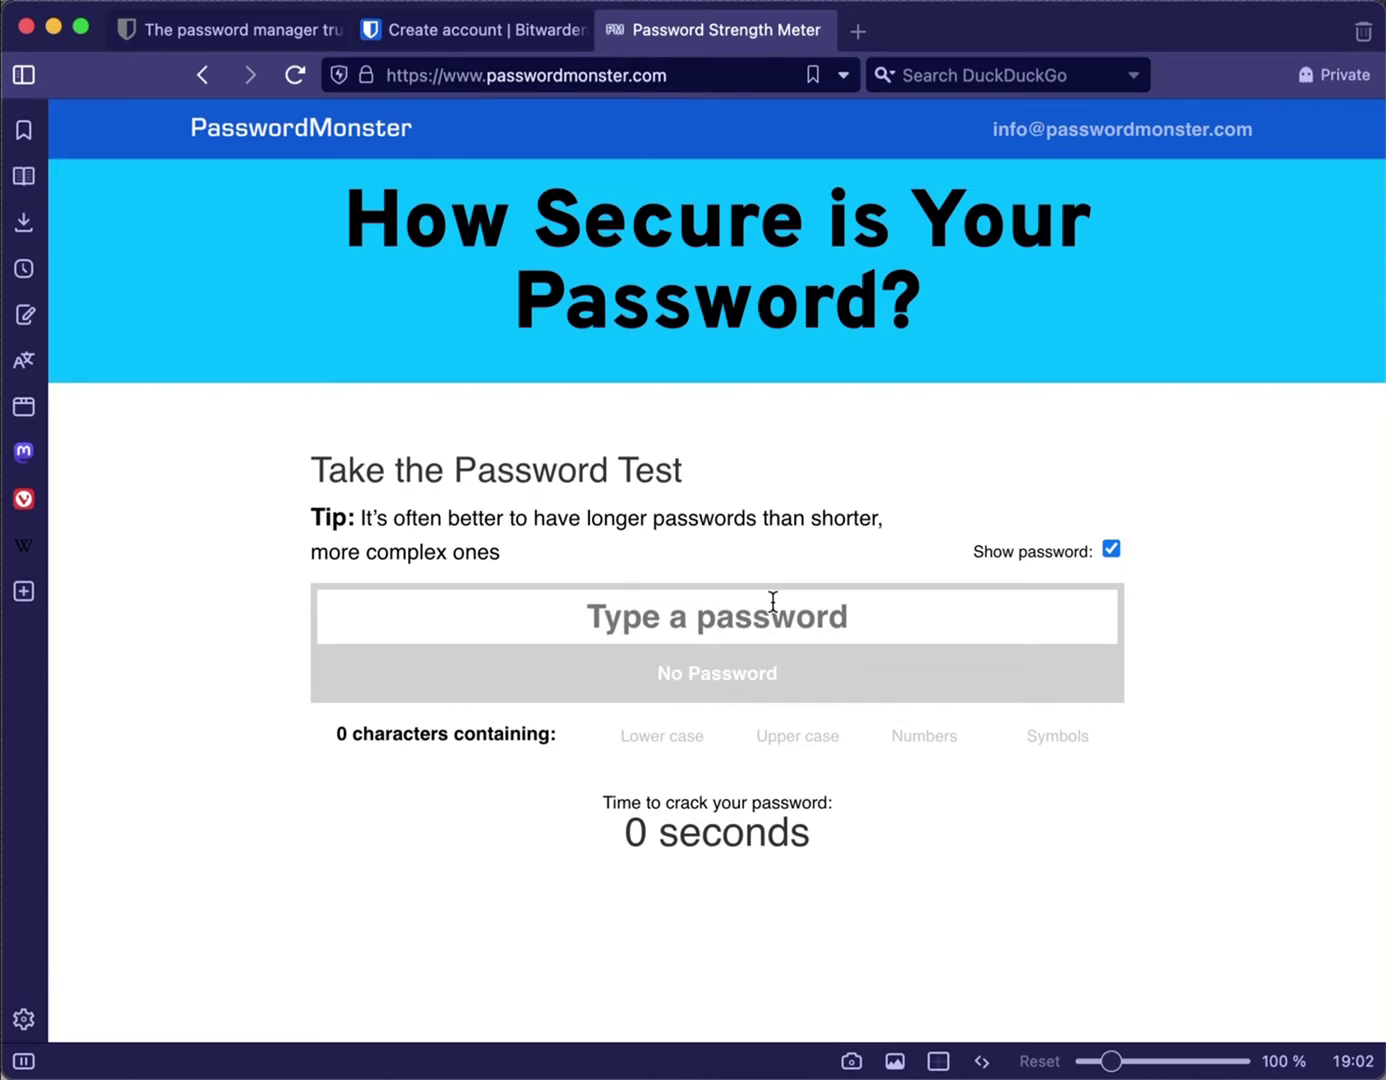
{"action": "key", "text": "ctrl+shift+Tab"}
Step: Paste the tested passphrase into Master password and Re-type master password, revealing it
{"action": "key", "text": "super+v"}
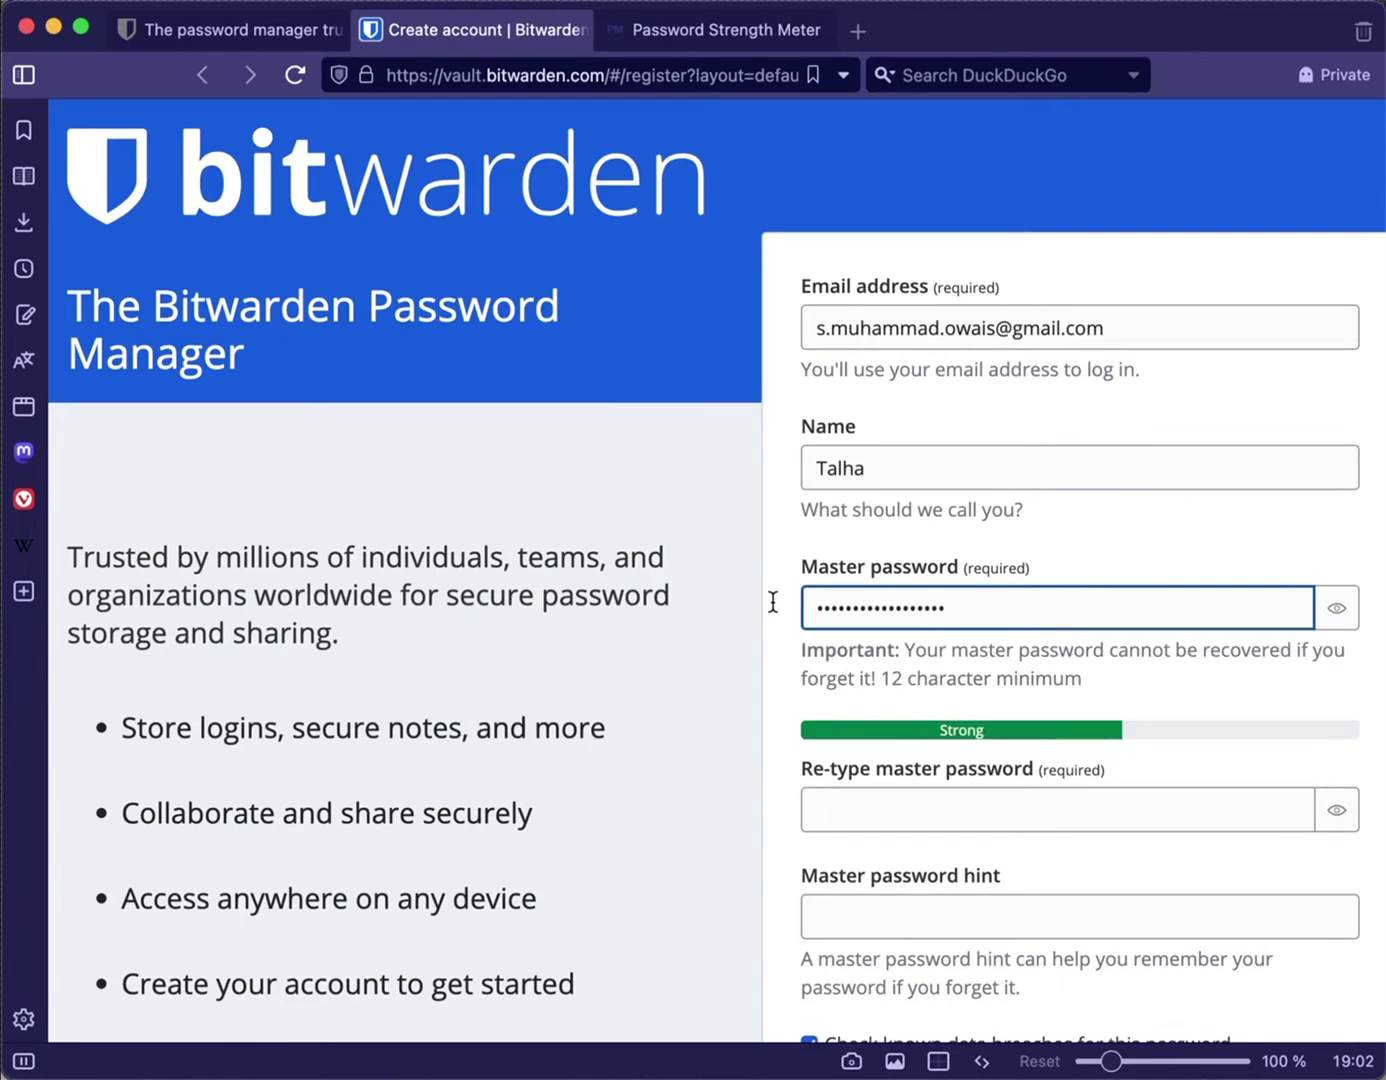
{"action": "left_click", "coordinate": [1340, 609]}
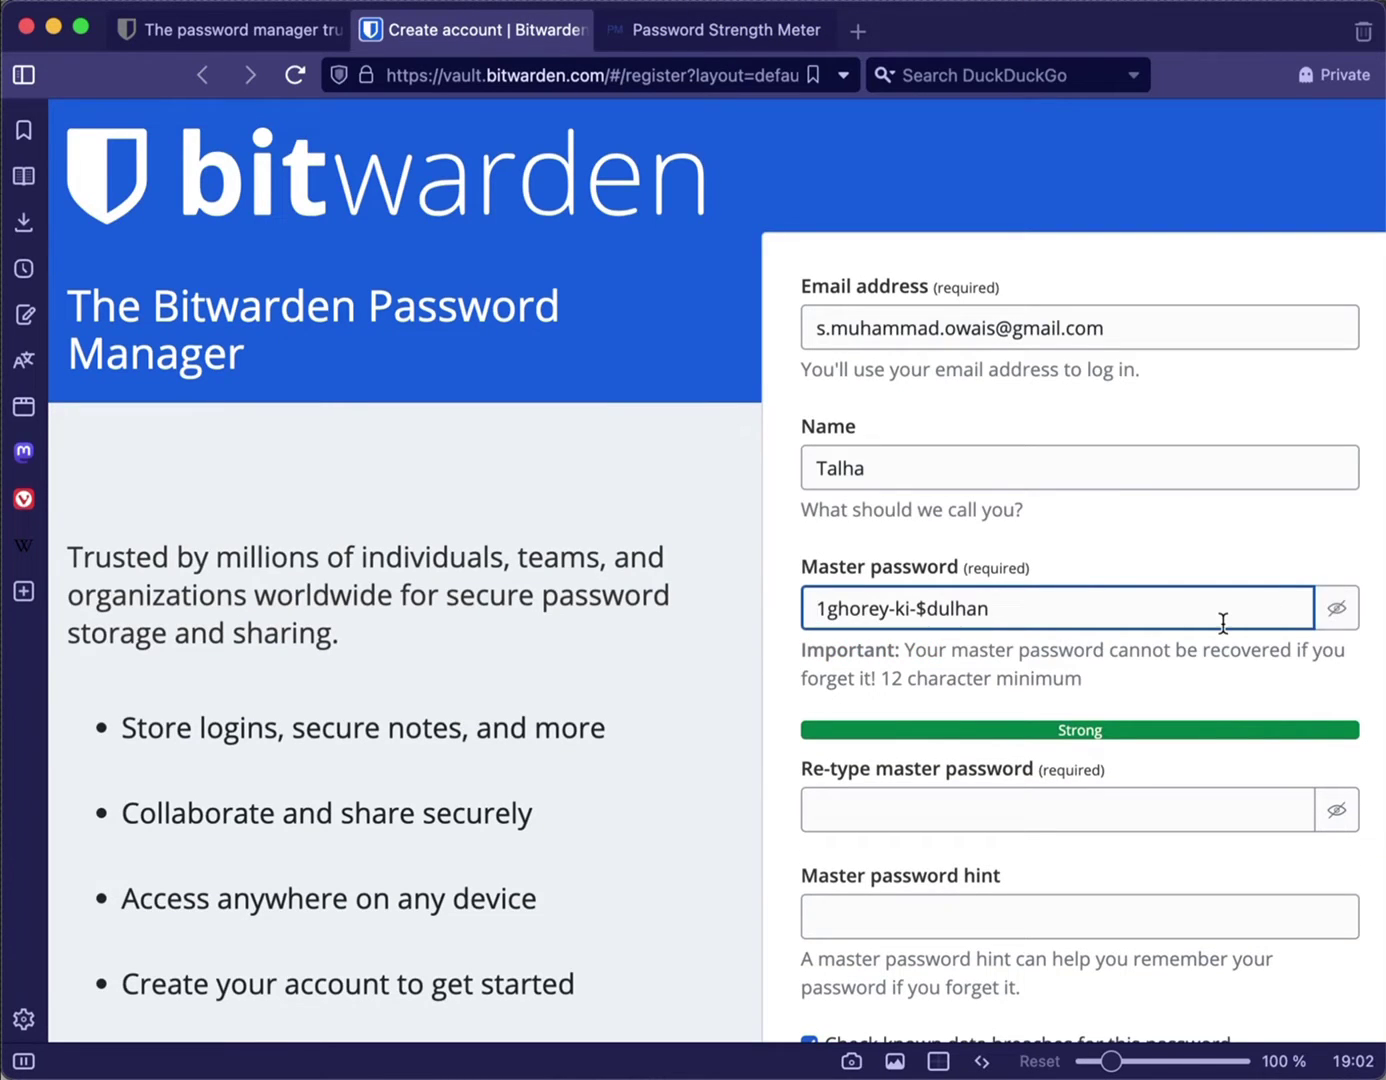
{"action": "scroll", "coordinate": [1223, 622], "scroll_direction": "down", "scroll_amount": 2}
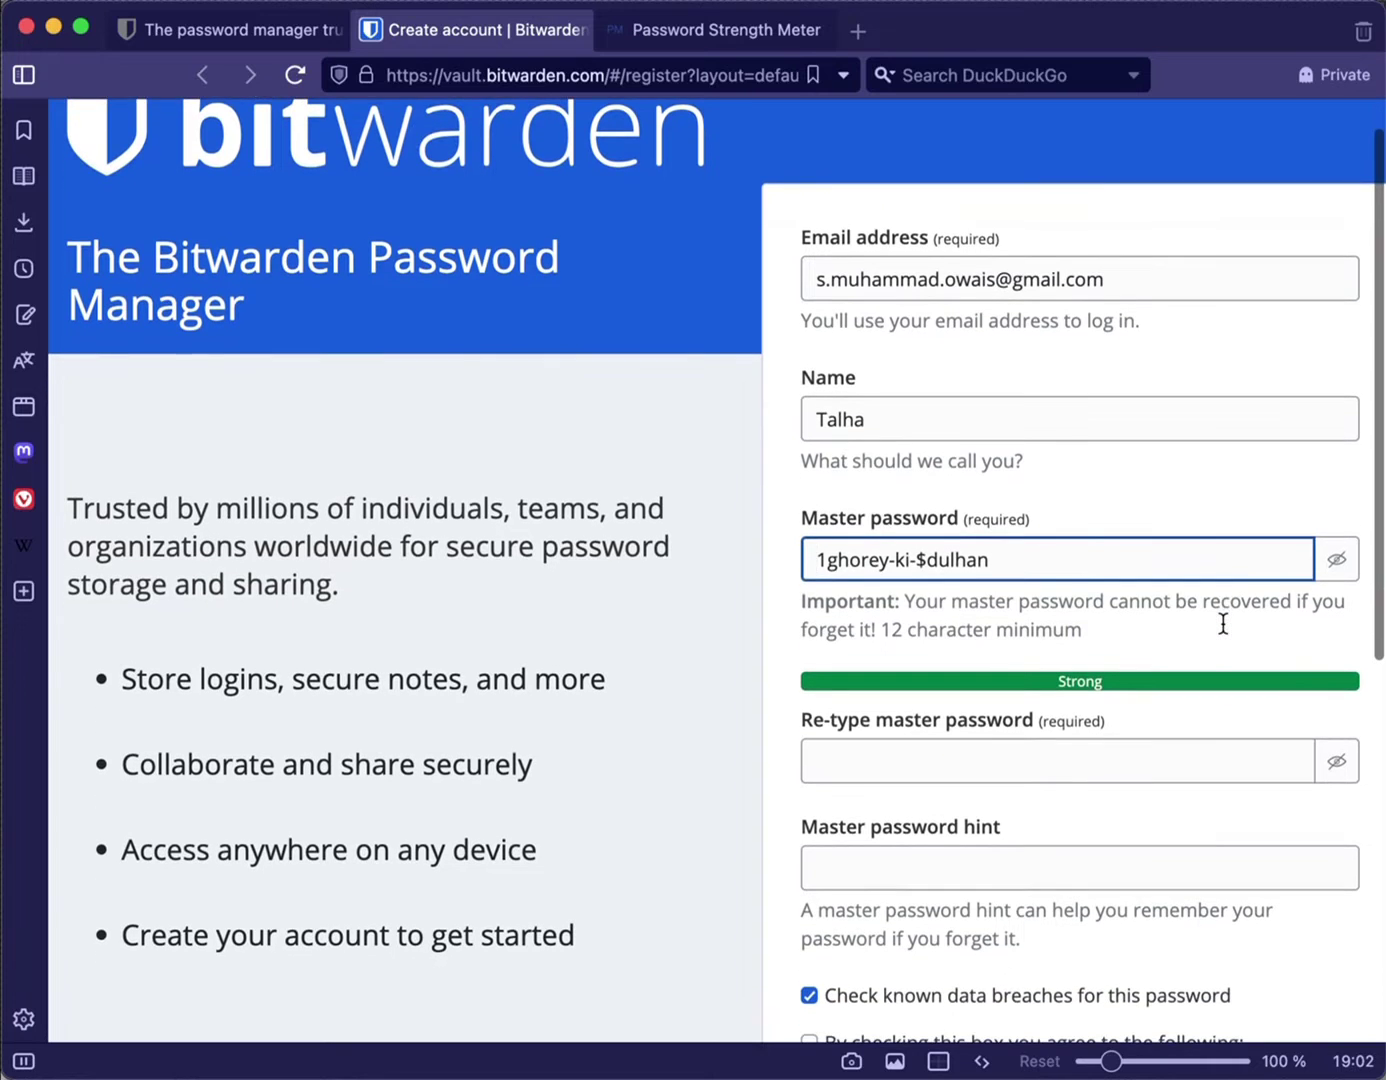
{"action": "left_click", "coordinate": [1075, 694]}
{"action": "key", "text": "super+v"}
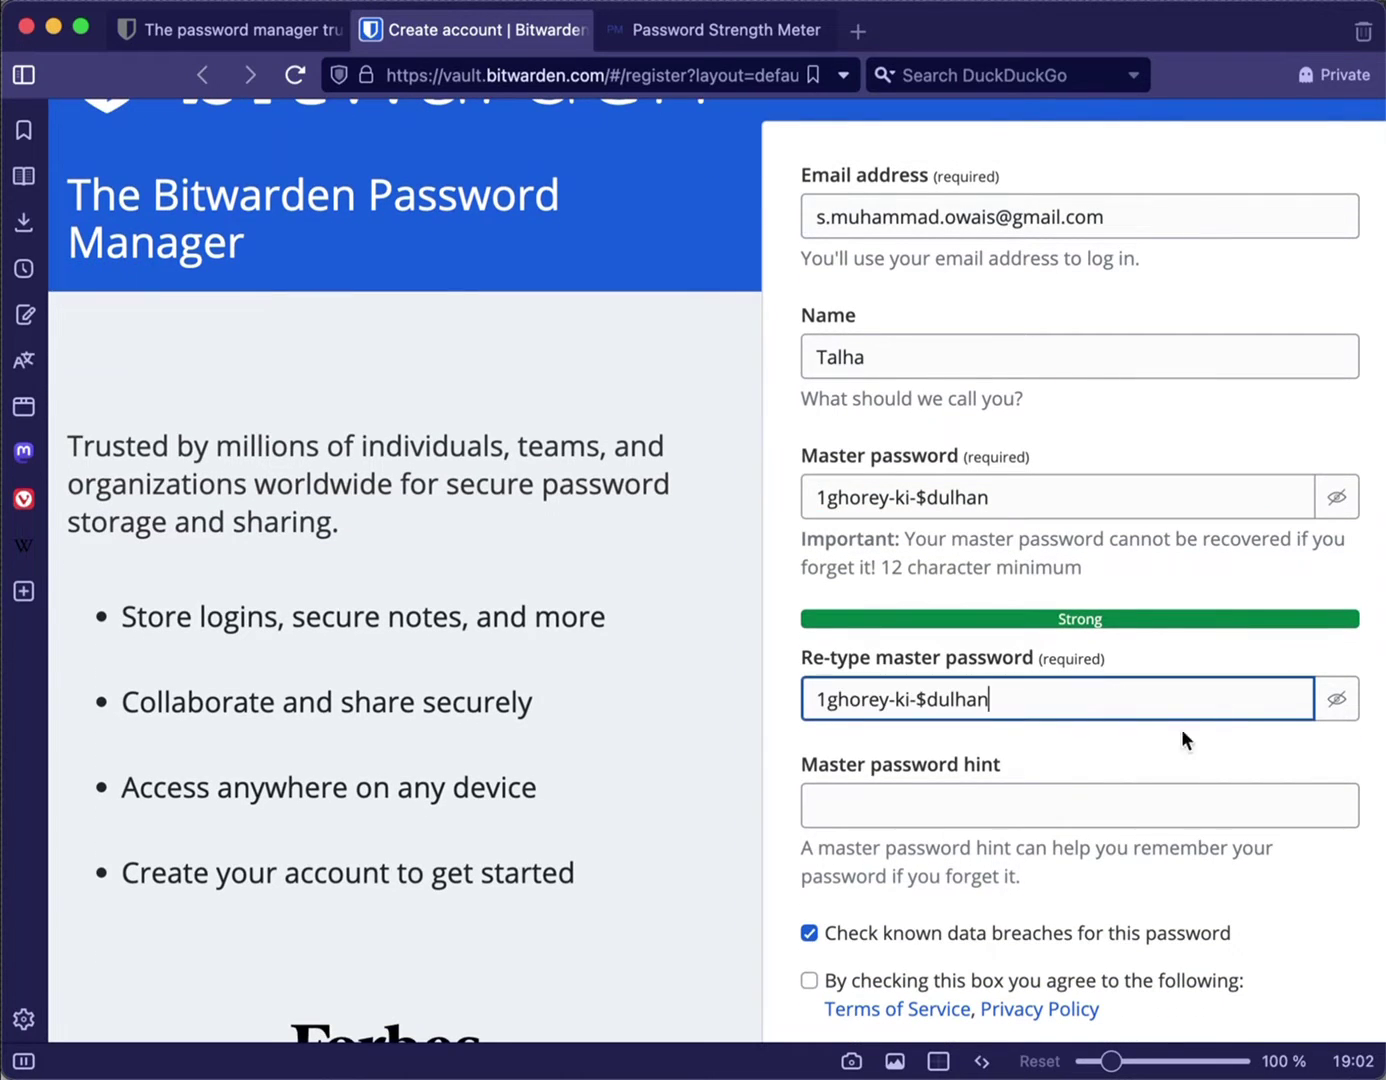
Step: Add a master password hint and accept the terms of service
{"action": "scroll", "coordinate": [1138, 737], "scroll_direction": "down", "scroll_amount": 3}
{"action": "left_click", "coordinate": [1071, 672]}
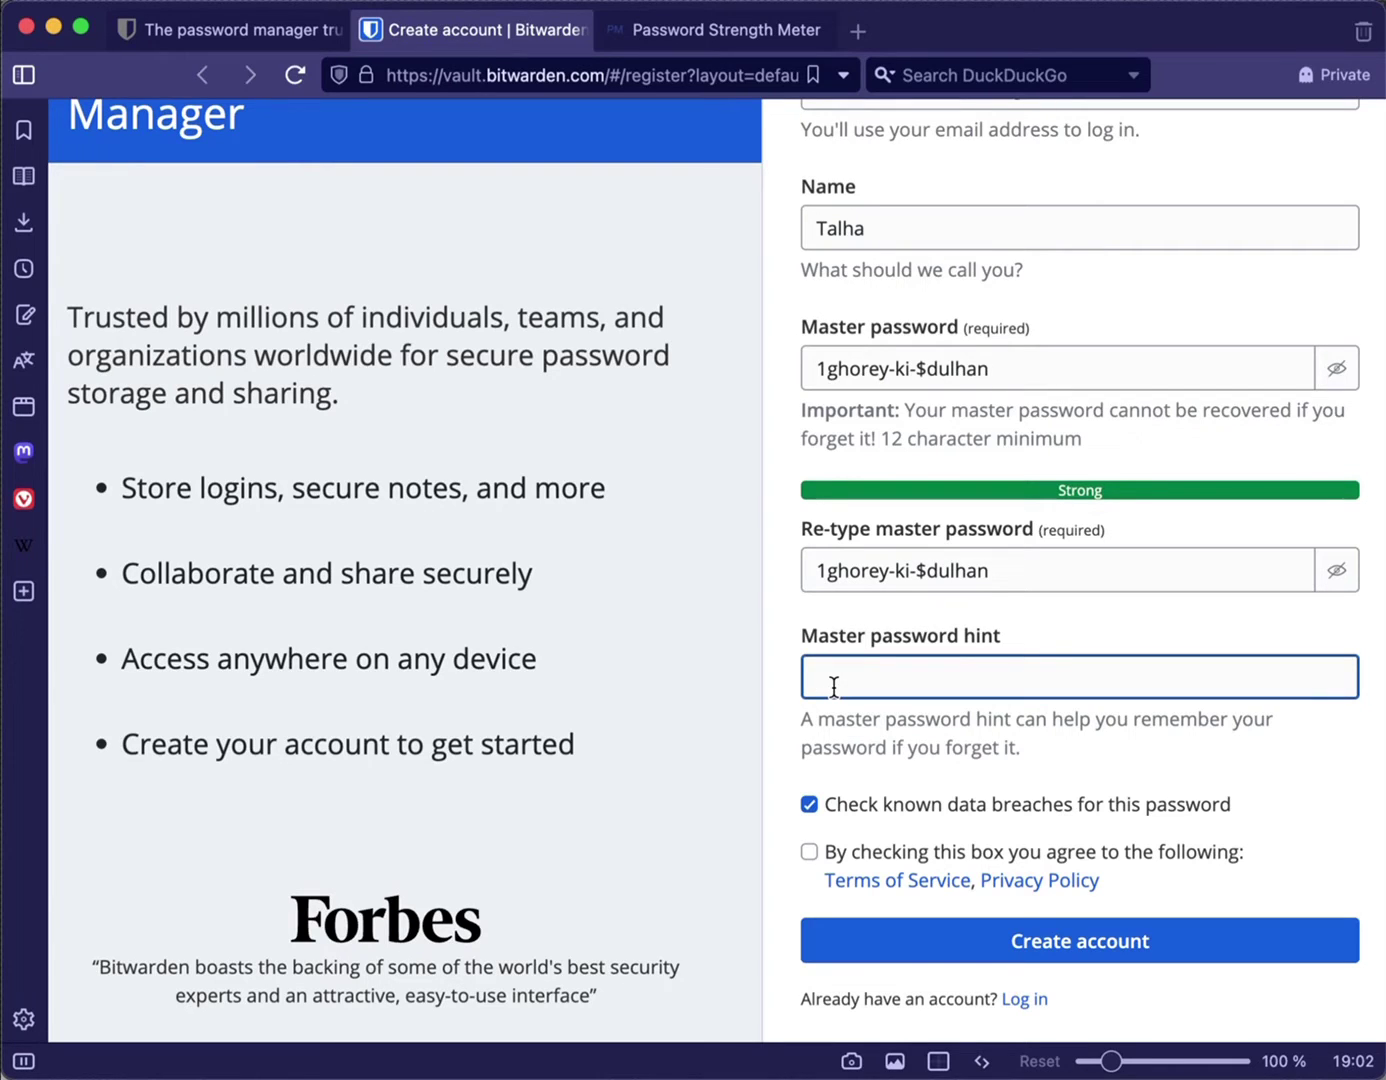
{"action": "left_click", "coordinate": [810, 844]}
Step: Accept the terms and privacy policy and create the Bitwarden account
{"action": "left_click", "coordinate": [809, 850]}
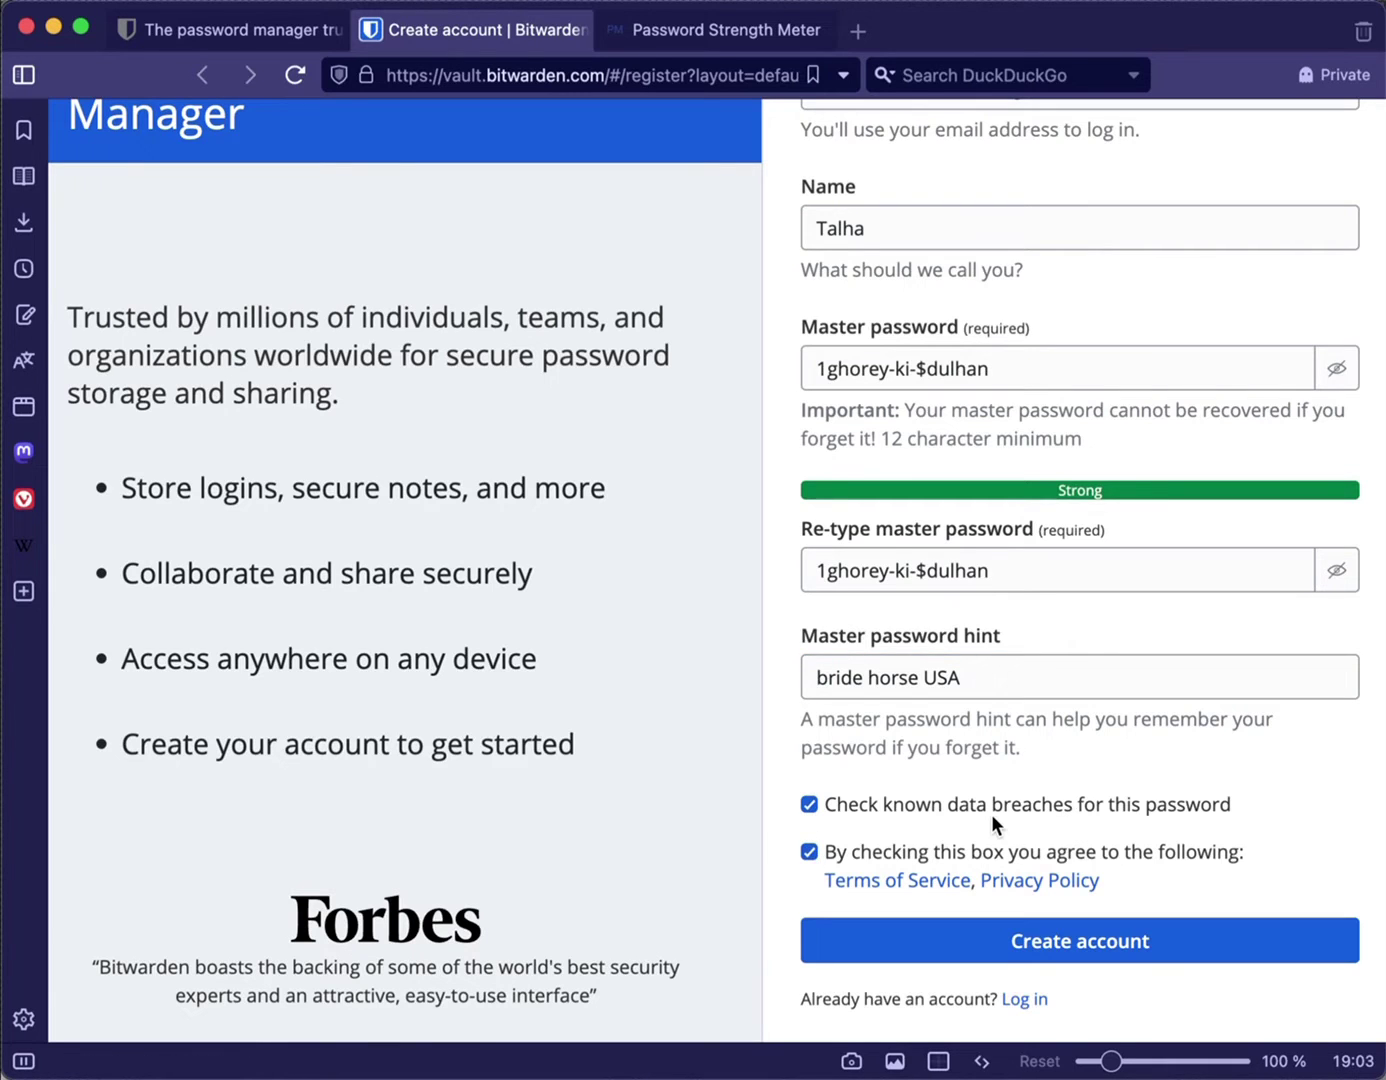
{"action": "scroll", "coordinate": [991, 814], "scroll_direction": "down", "scroll_amount": 3}
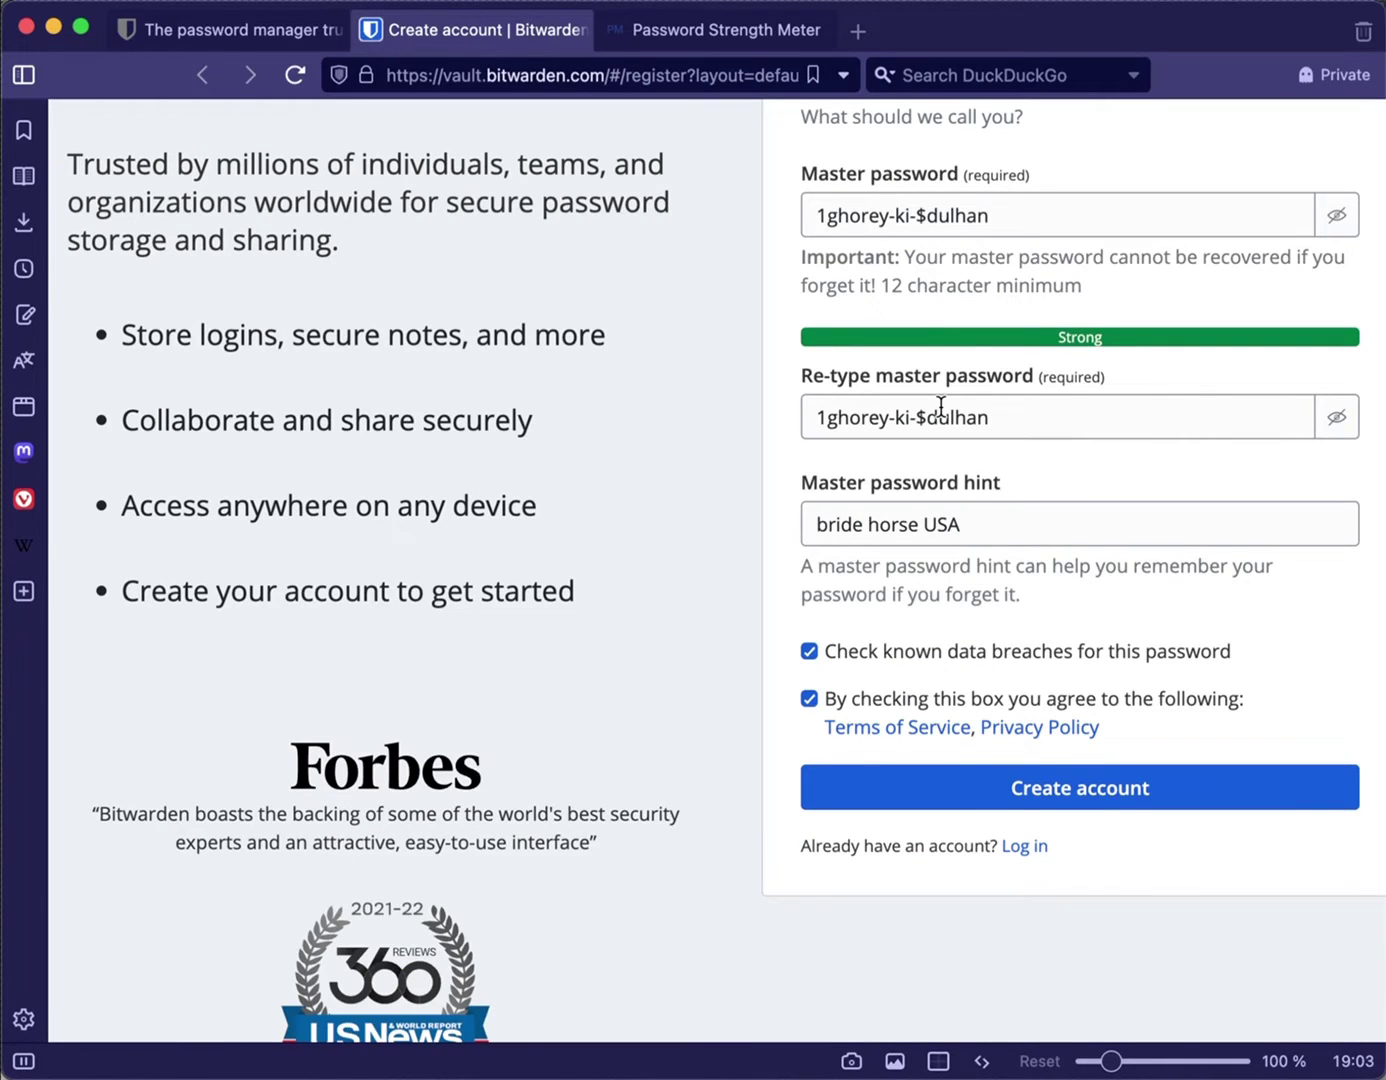
{"action": "left_click", "coordinate": [1098, 795]}
{"action": "scroll", "coordinate": [661, 528], "scroll_direction": "down", "scroll_amount": 5}
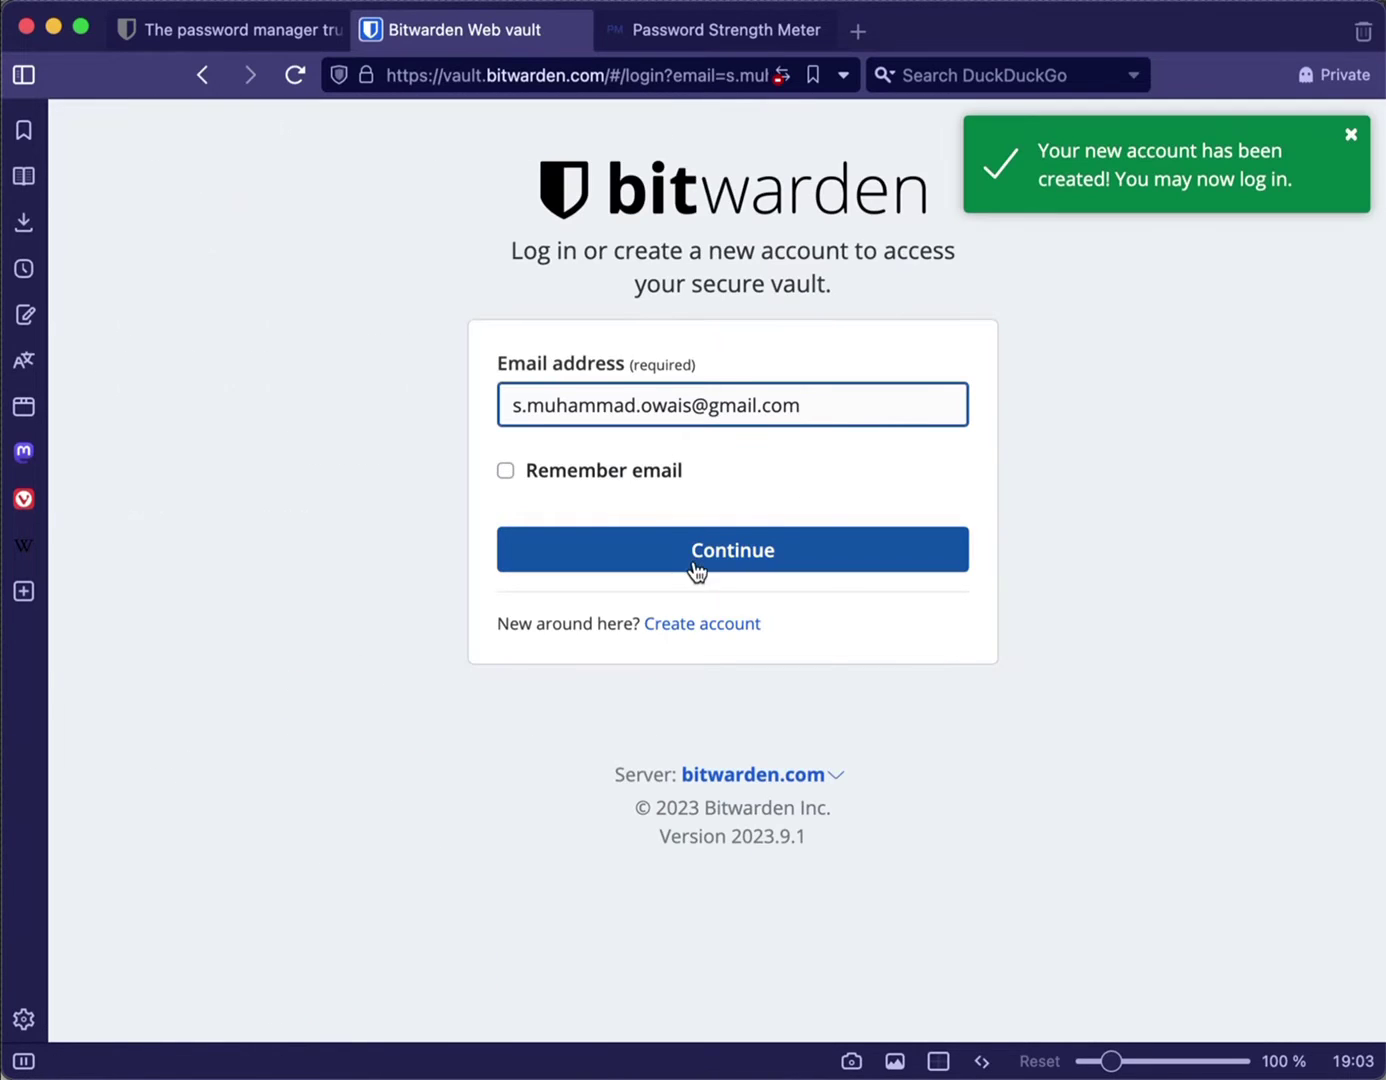
Step: Log in to the new empty vault with the master password
{"action": "left_click", "coordinate": [695, 560]}
{"action": "type", "text": "•••••••••••"}
{"action": "key", "text": "super+a"}
{"action": "key", "text": "BackSpace"}
{"action": "left_click", "coordinate": [946, 403]}
{"action": "left_click", "coordinate": [851, 399]}
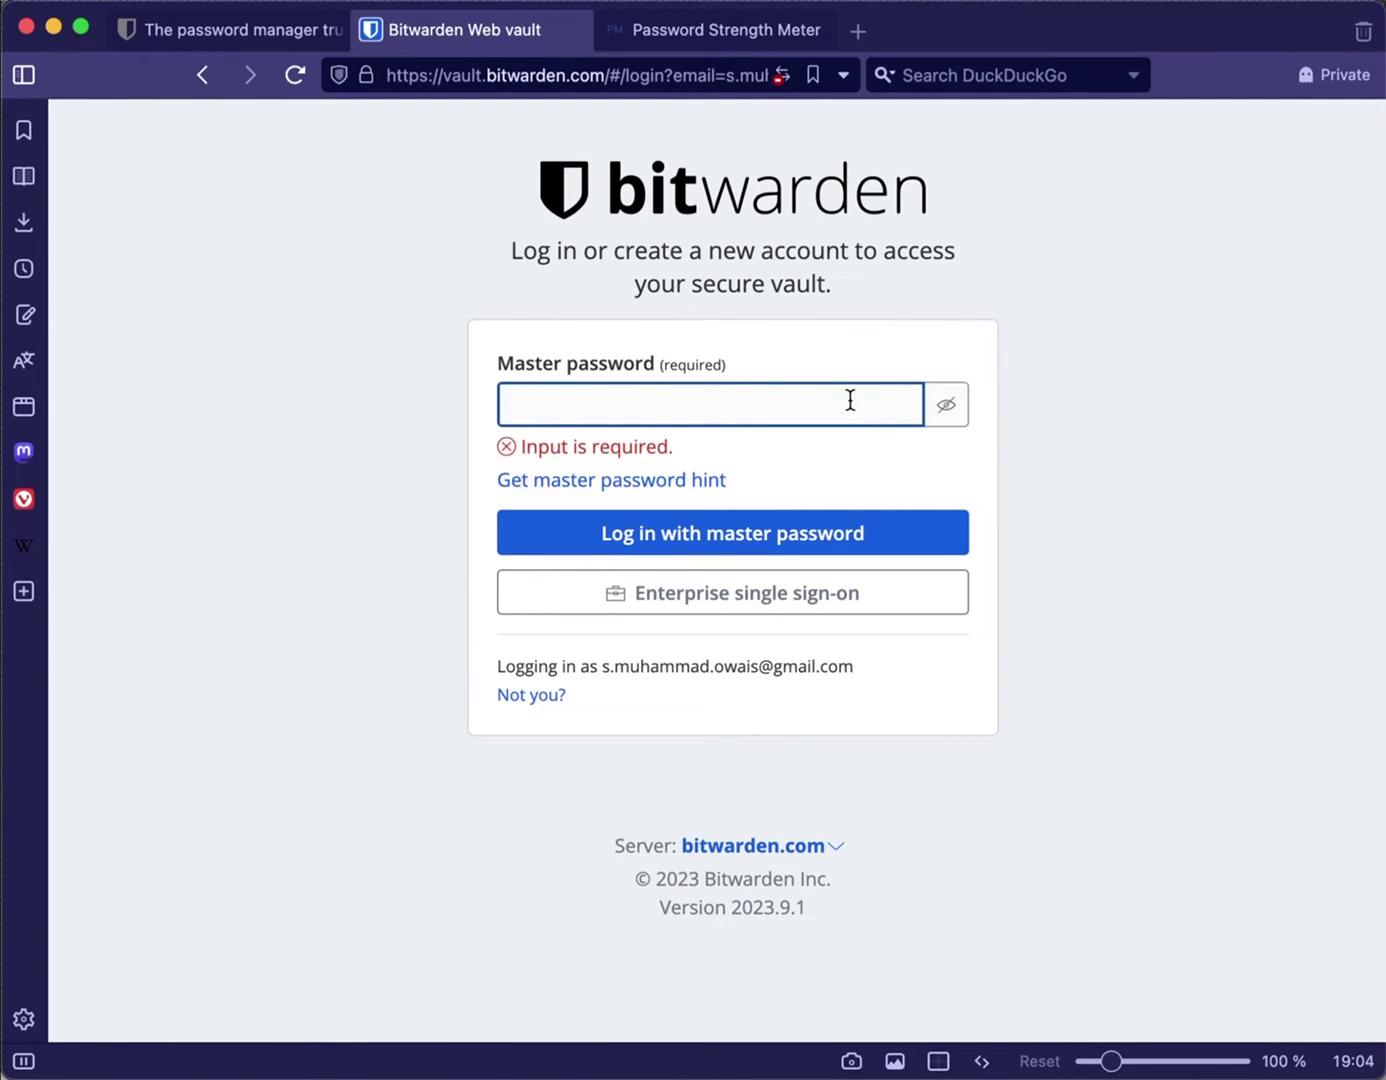
{"action": "key", "text": "Return"}
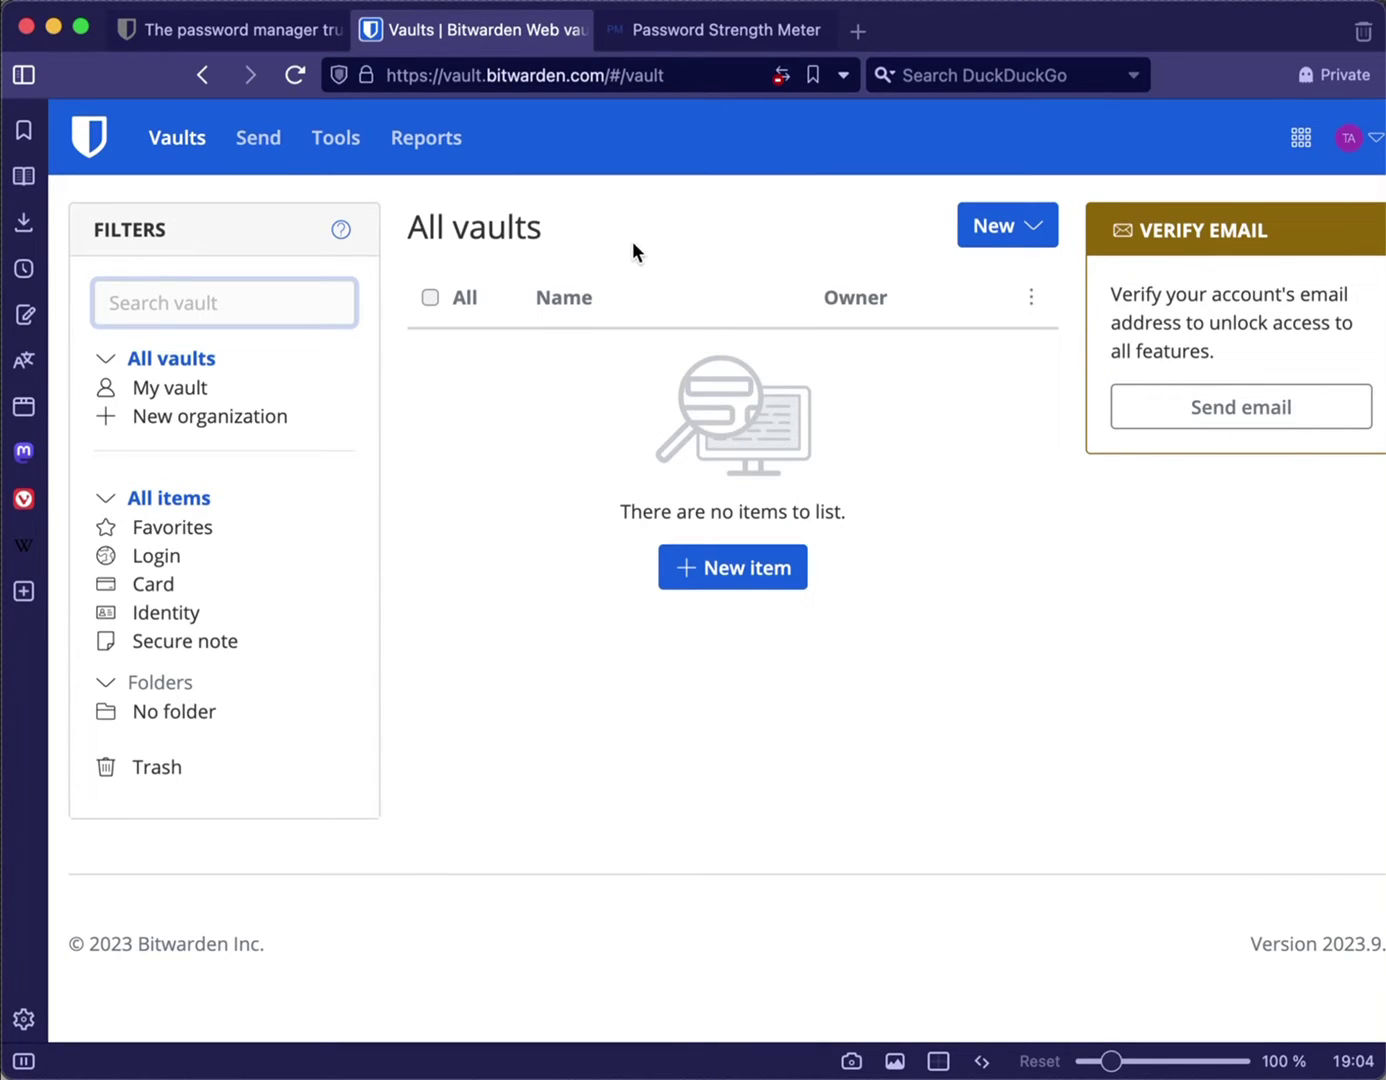
{"action": "left_click", "coordinate": [262, 29]}
{"action": "left_click", "coordinate": [595, 181]}
{"action": "scroll", "coordinate": [919, 361], "scroll_direction": "down", "scroll_amount": 10}
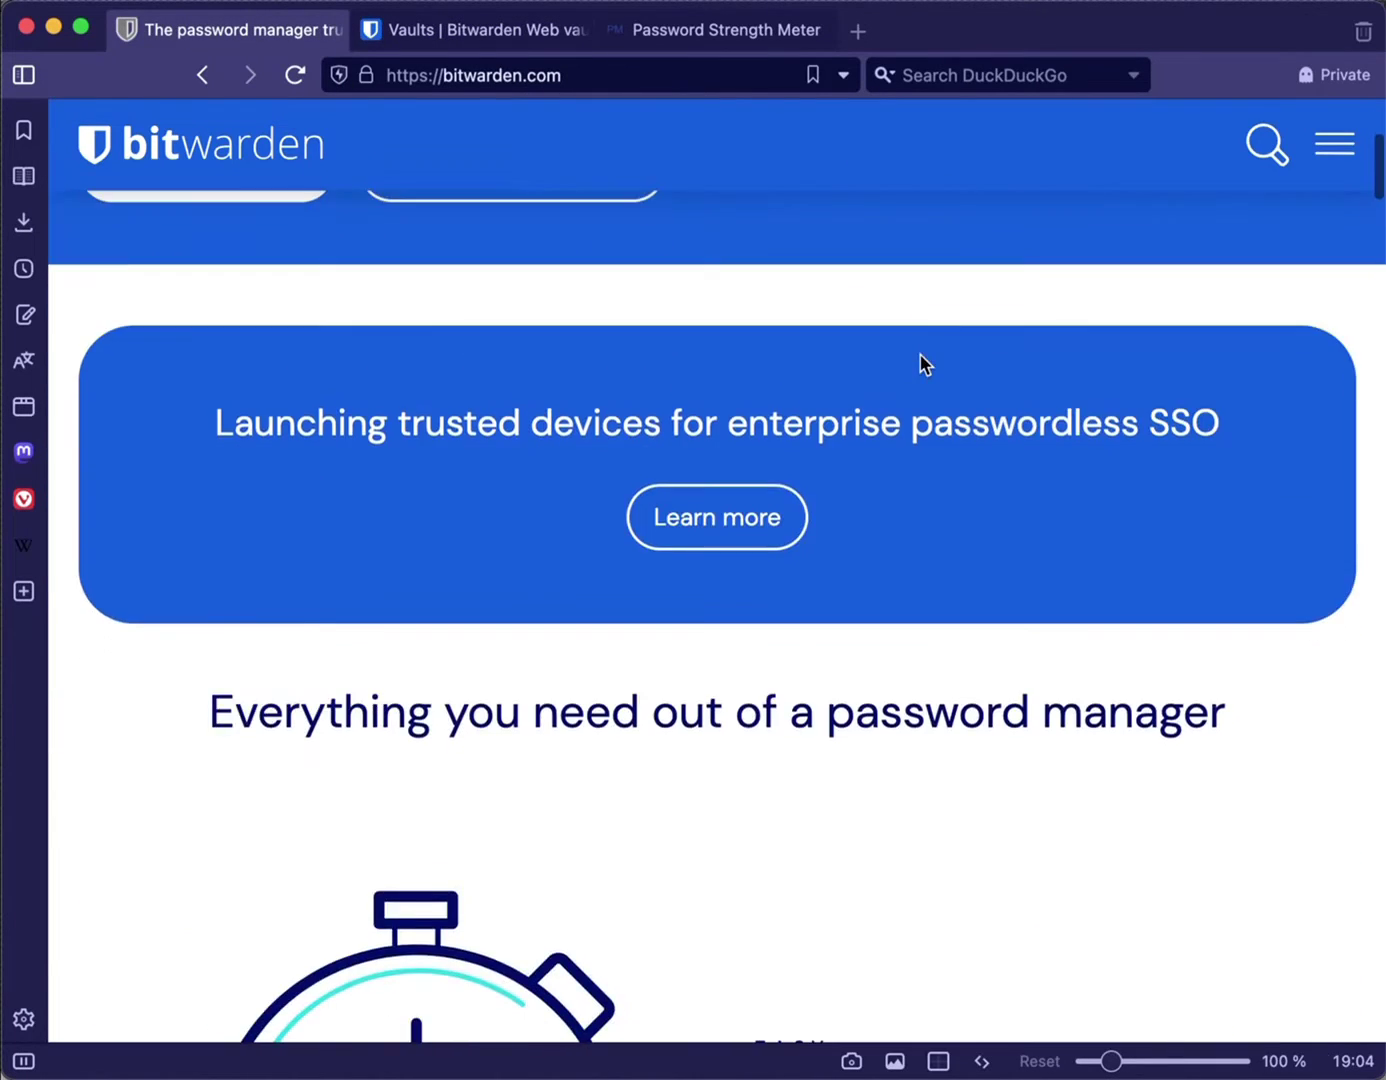
{"action": "scroll", "coordinate": [921, 358], "scroll_direction": "up", "scroll_amount": 15}
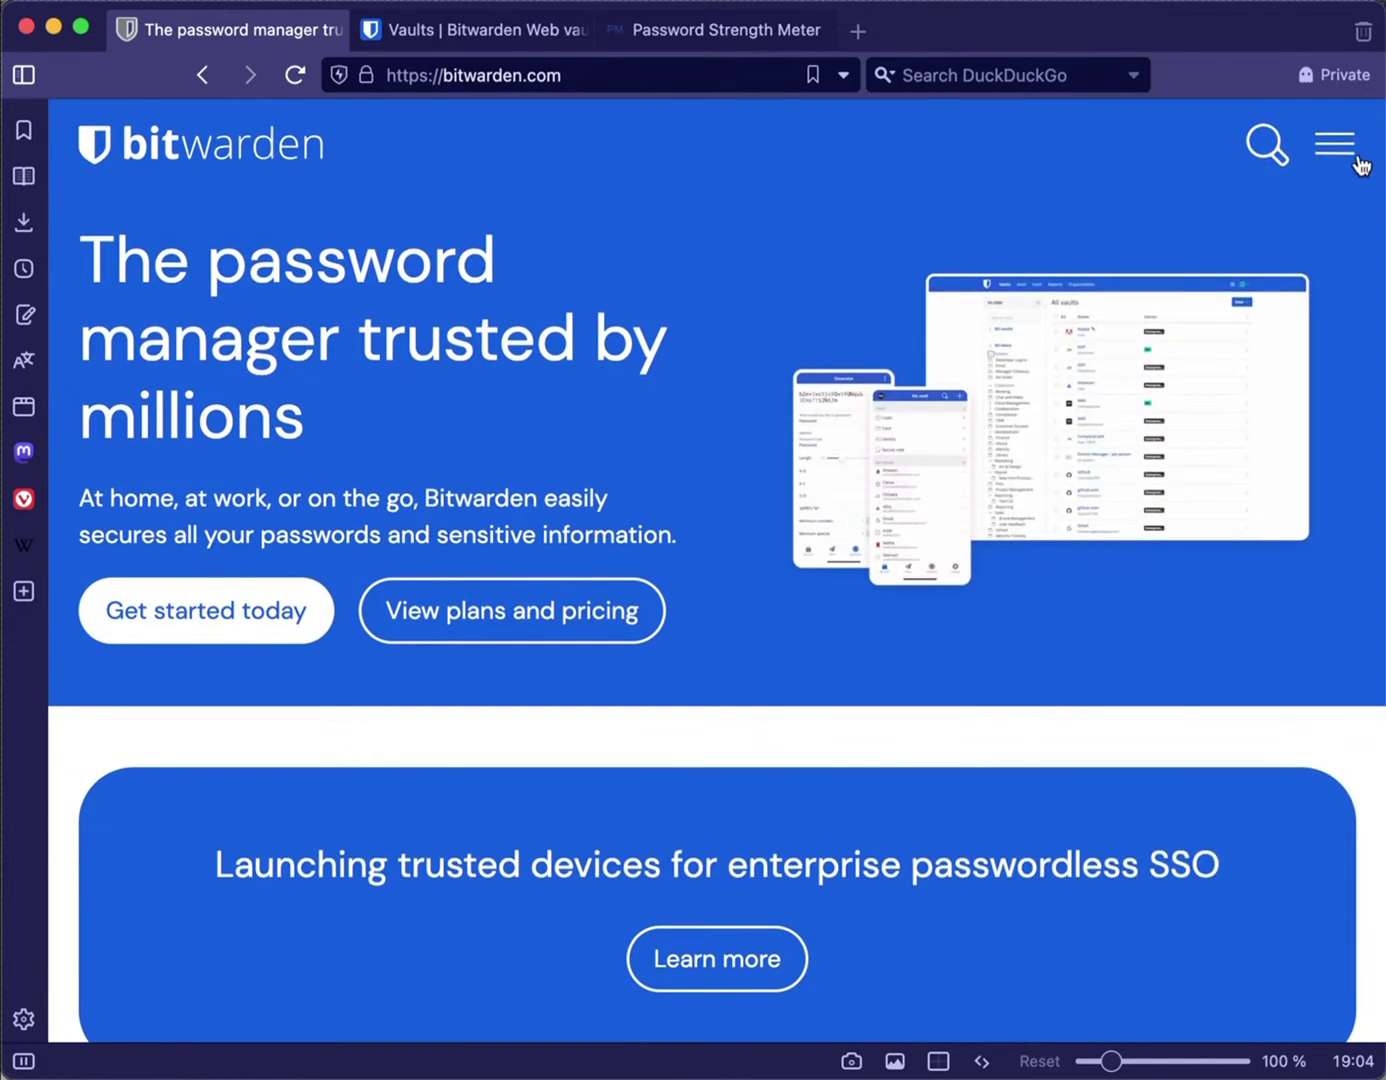
{"action": "left_click", "coordinate": [1336, 152]}
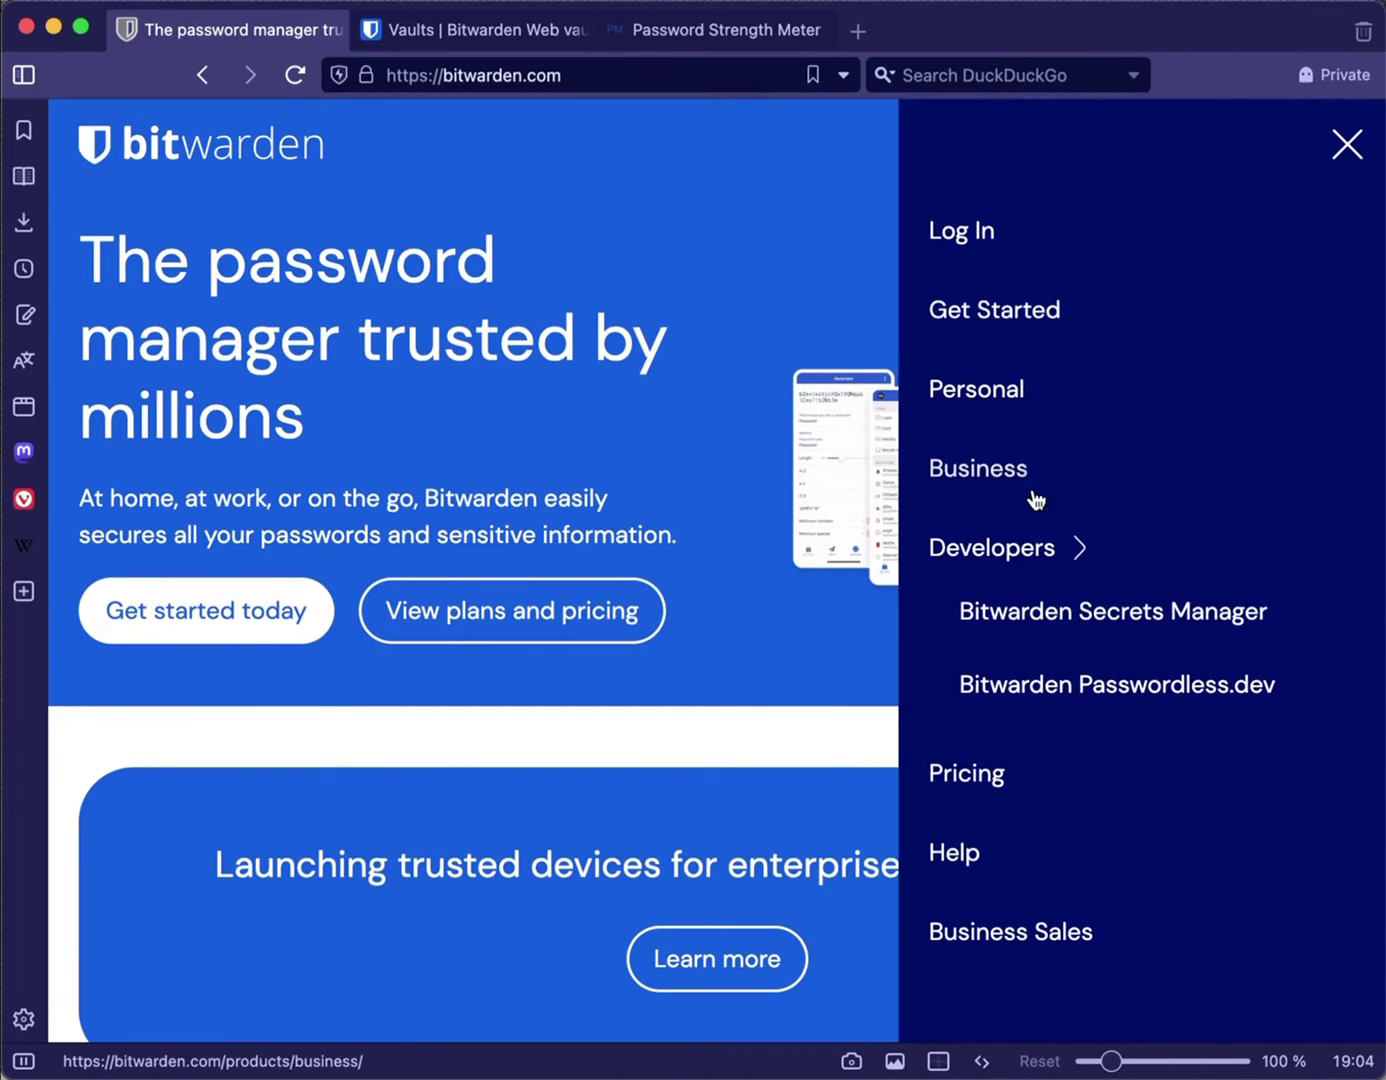
{"action": "scroll", "coordinate": [1017, 723], "scroll_direction": "down", "scroll_amount": 1}
{"action": "left_click", "coordinate": [855, 319]}
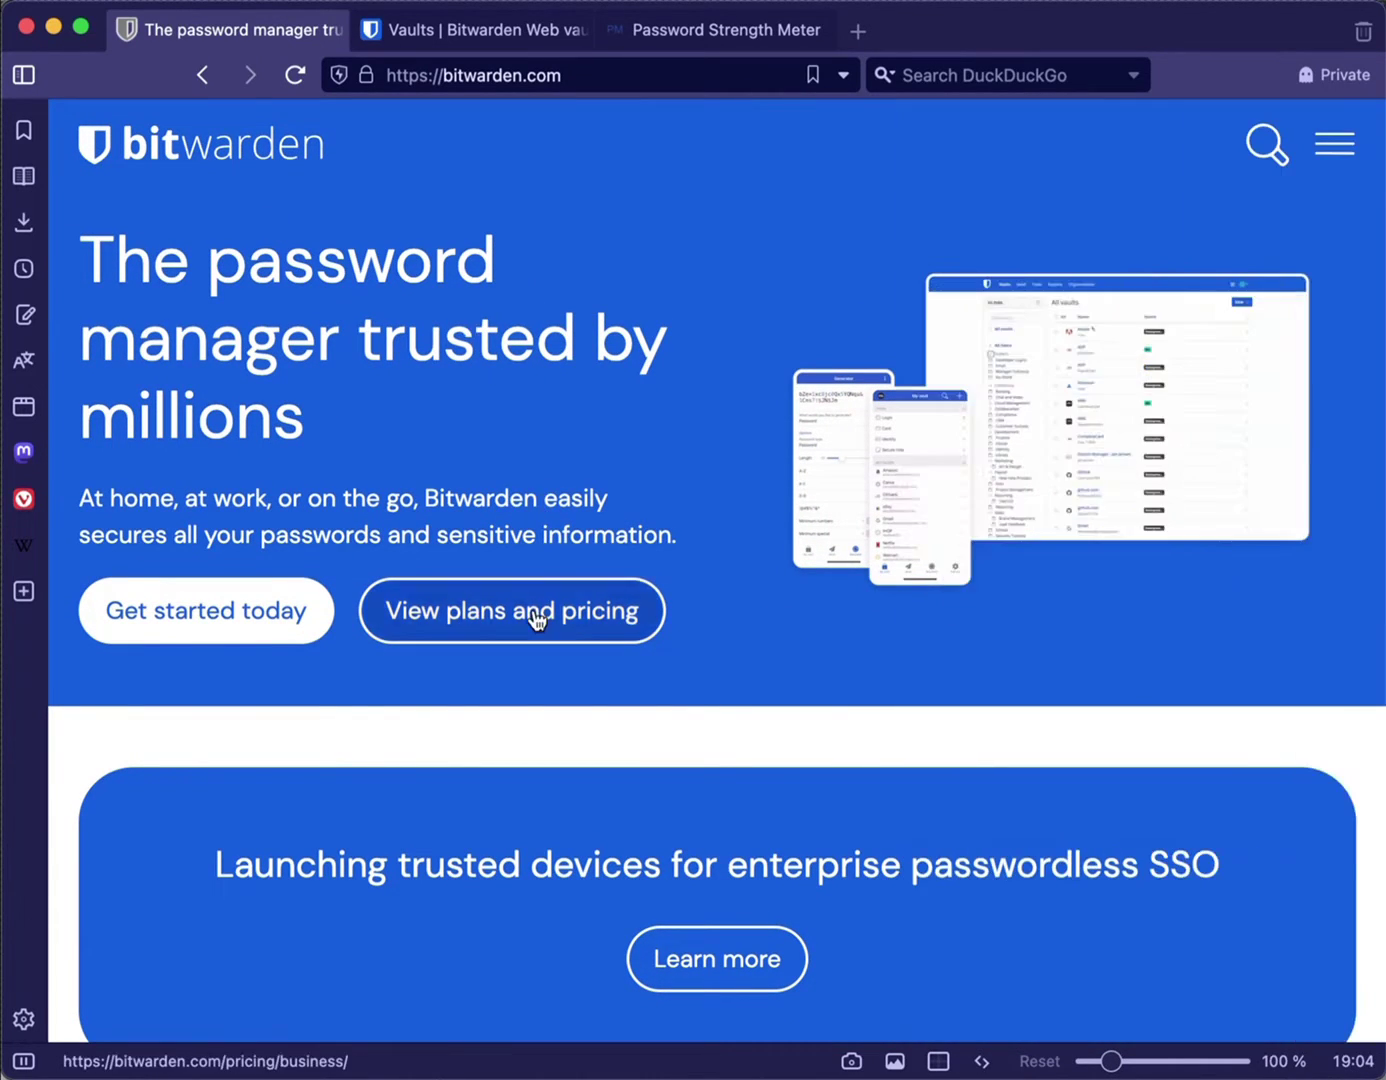
{"action": "scroll", "coordinate": [535, 619], "scroll_direction": "down", "scroll_amount": 5}
{"action": "scroll", "coordinate": [534, 610], "scroll_direction": "down", "scroll_amount": 20}
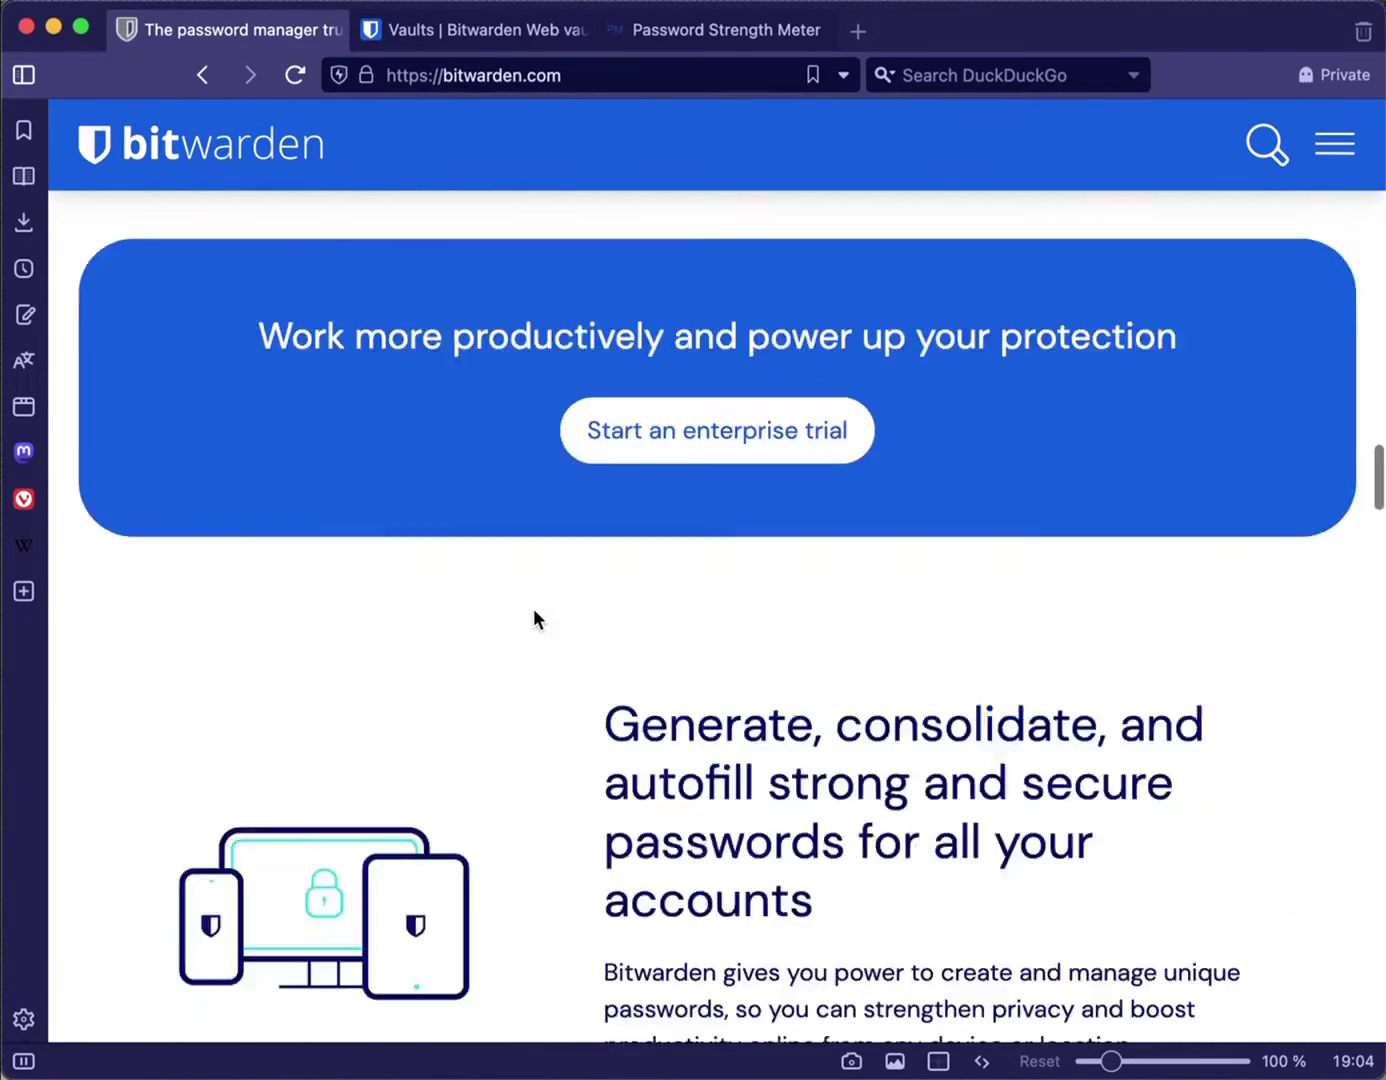
{"action": "scroll", "coordinate": [534, 611], "scroll_direction": "down", "scroll_amount": 20}
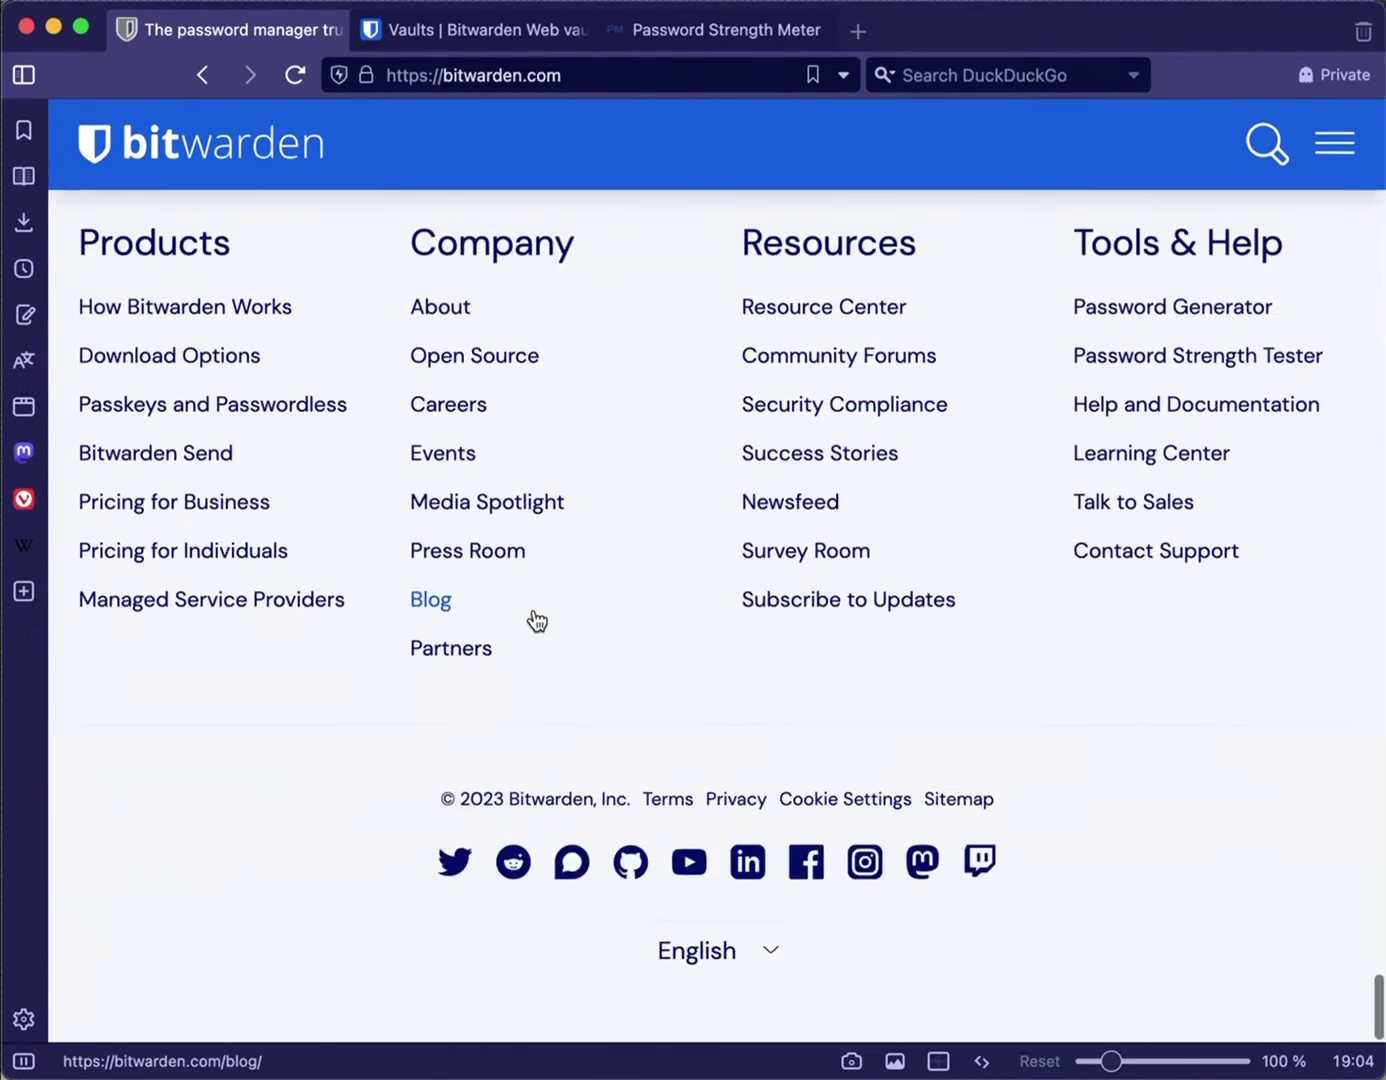
Step: Open Bitwarden's Download Options page and browse its extension and app options
{"action": "left_click", "coordinate": [146, 353]}
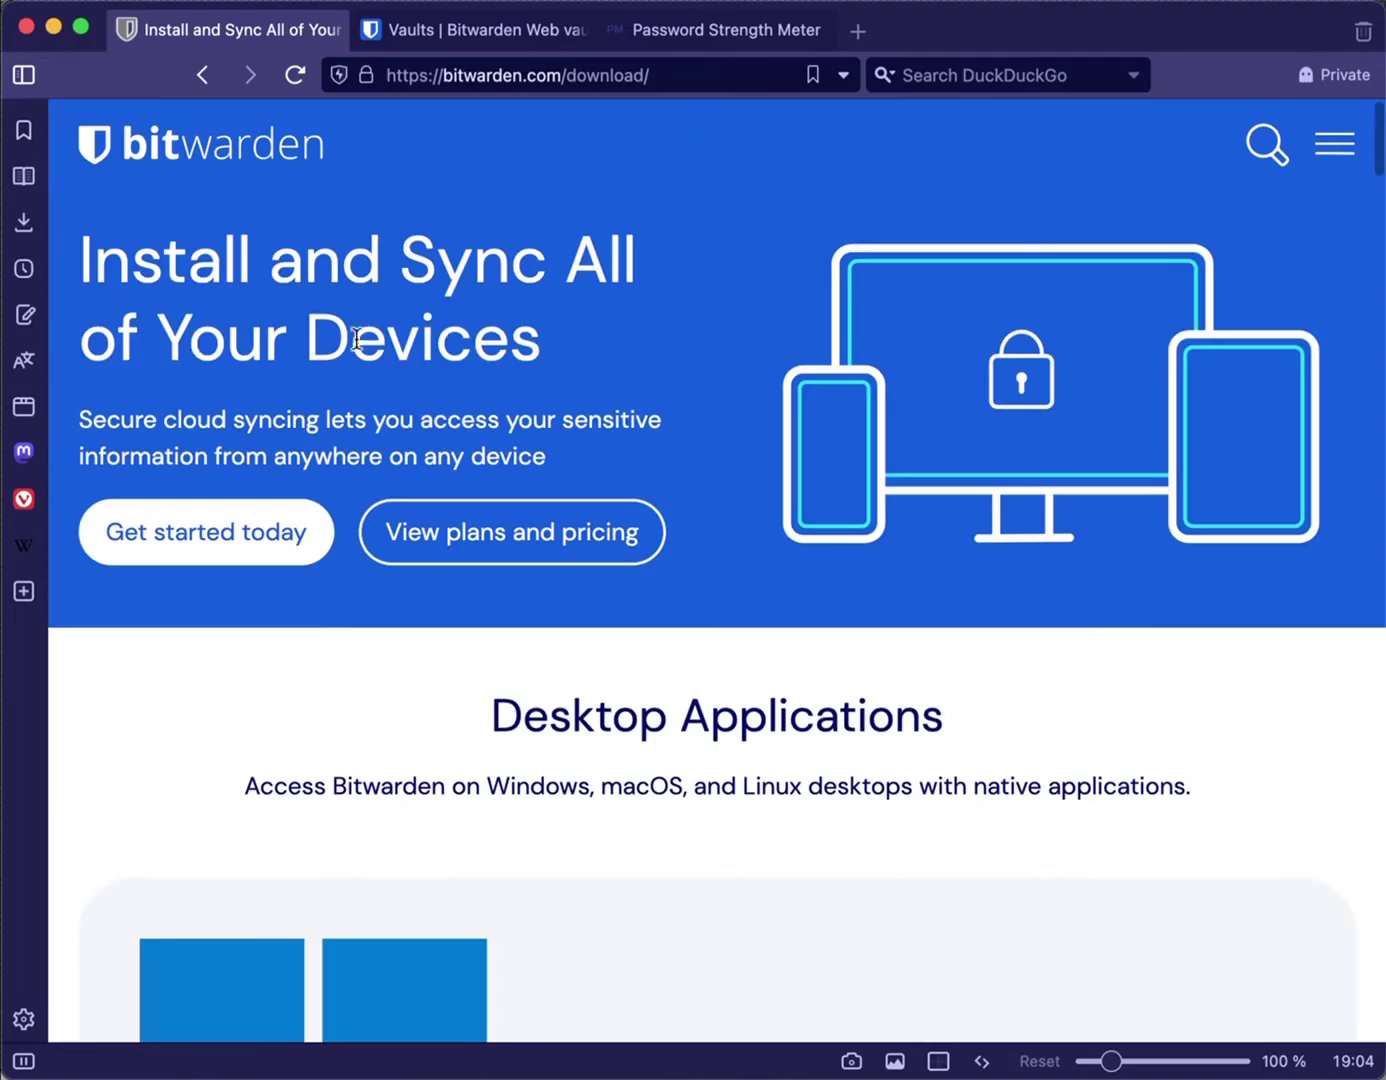
{"action": "scroll", "coordinate": [399, 346], "scroll_direction": "down", "scroll_amount": 3}
{"action": "scroll", "coordinate": [684, 506], "scroll_direction": "down", "scroll_amount": 6}
{"action": "scroll", "coordinate": [684, 507], "scroll_direction": "up", "scroll_amount": 4}
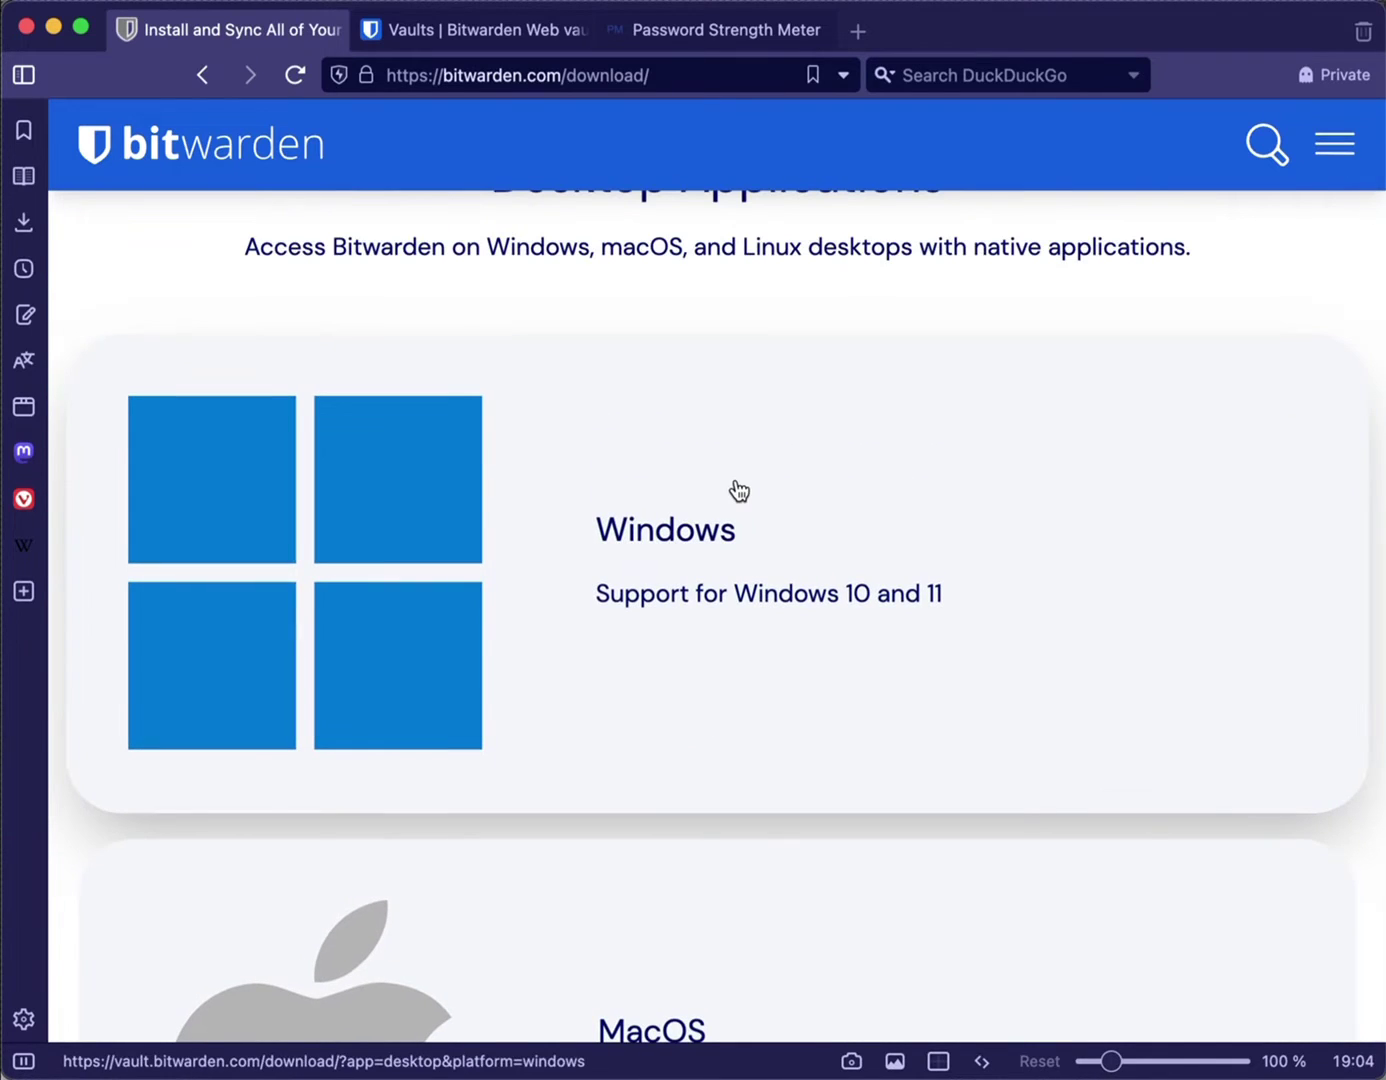
{"action": "scroll", "coordinate": [544, 494], "scroll_direction": "down", "scroll_amount": 10}
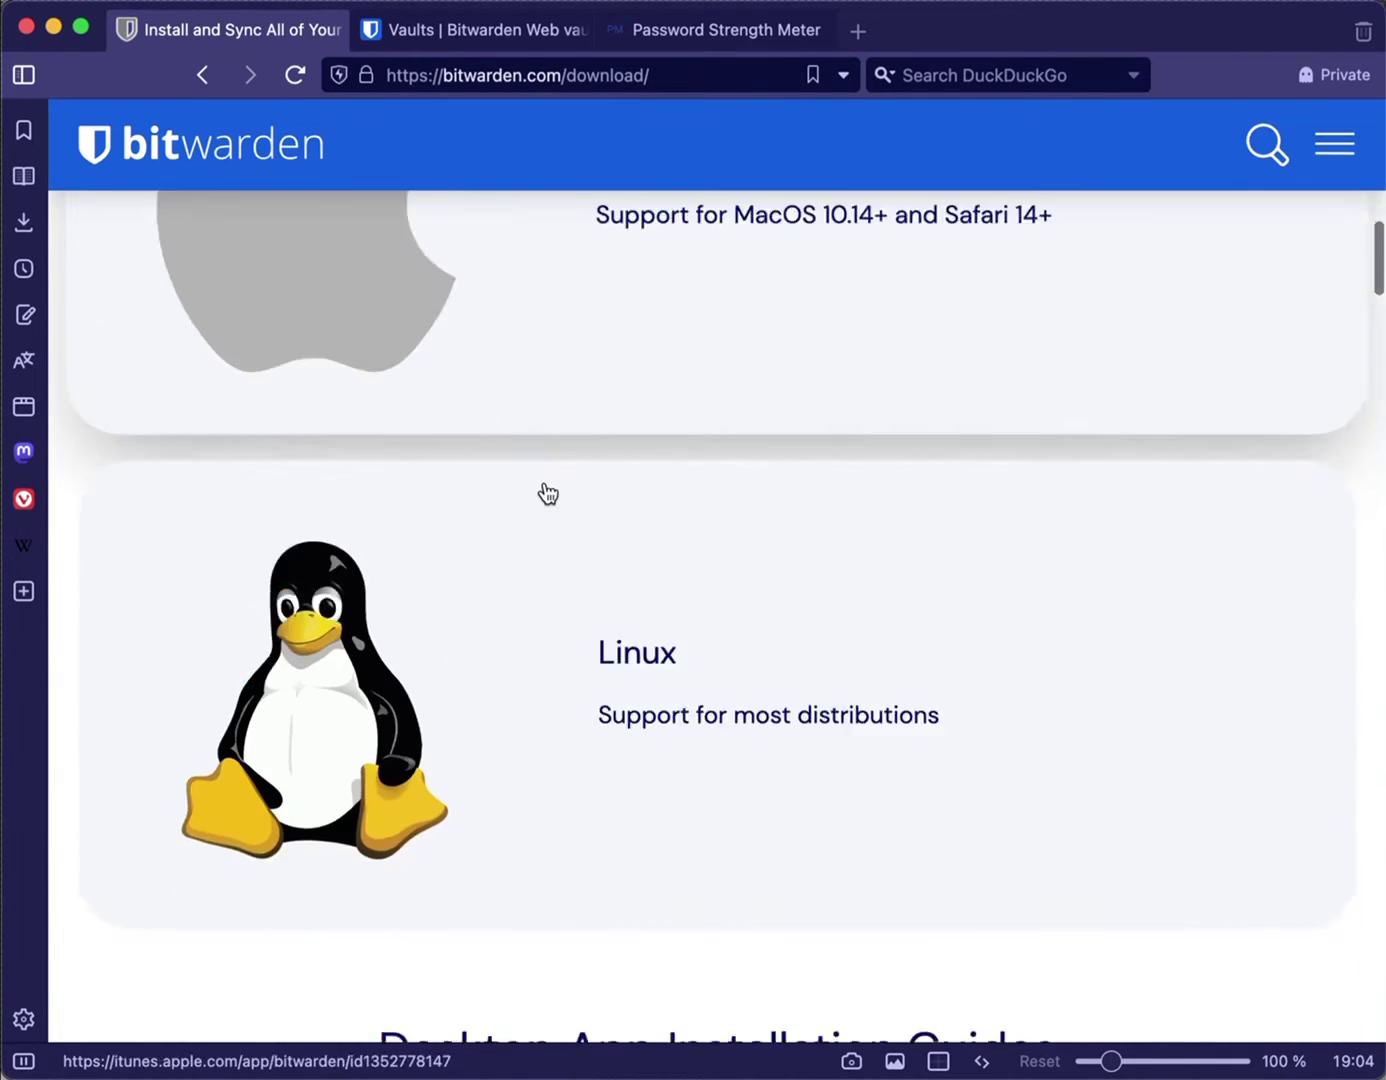
{"action": "scroll", "coordinate": [487, 536], "scroll_direction": "down", "scroll_amount": 9}
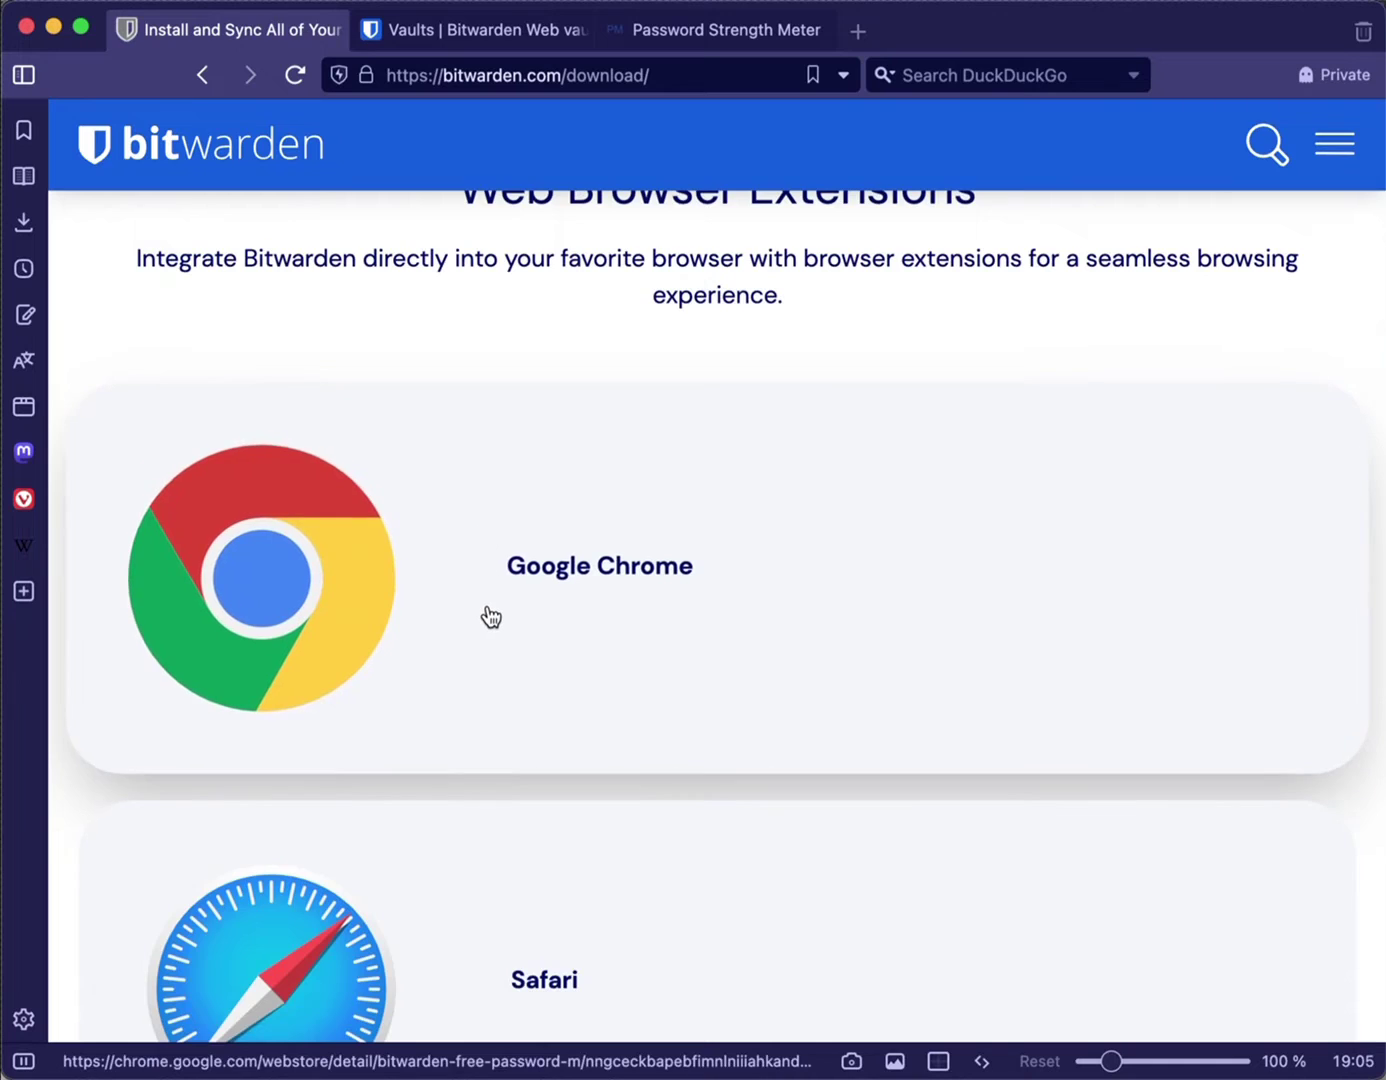
{"action": "scroll", "coordinate": [485, 615], "scroll_direction": "down", "scroll_amount": 6}
{"action": "scroll", "coordinate": [491, 616], "scroll_direction": "up", "scroll_amount": 4}
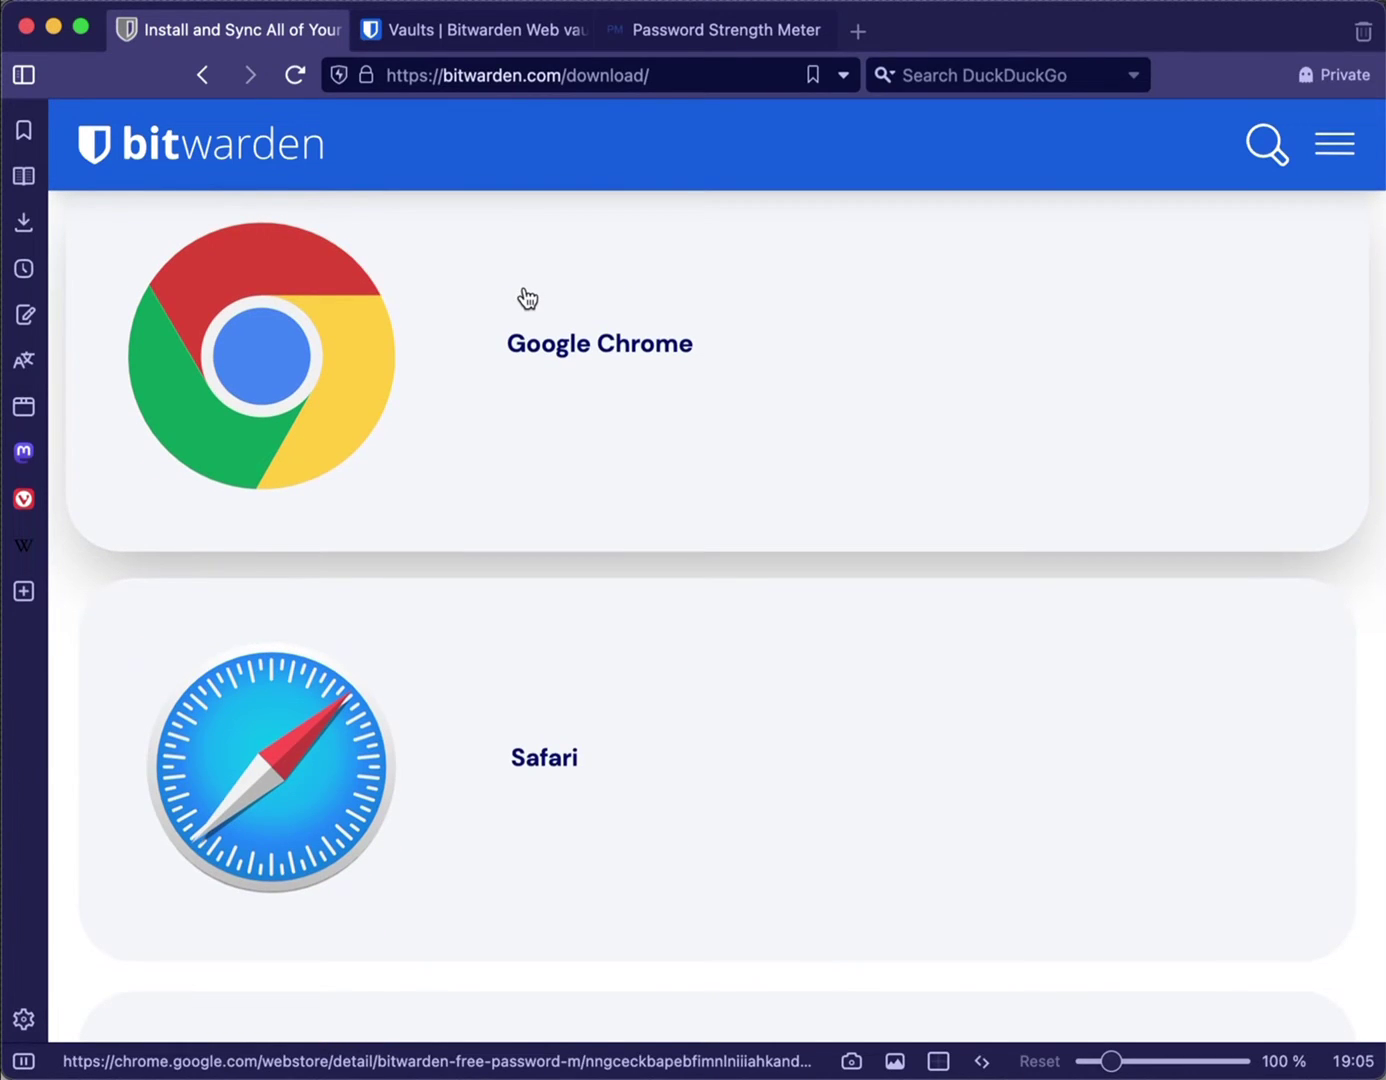
{"action": "scroll", "coordinate": [529, 299], "scroll_direction": "up", "scroll_amount": 1}
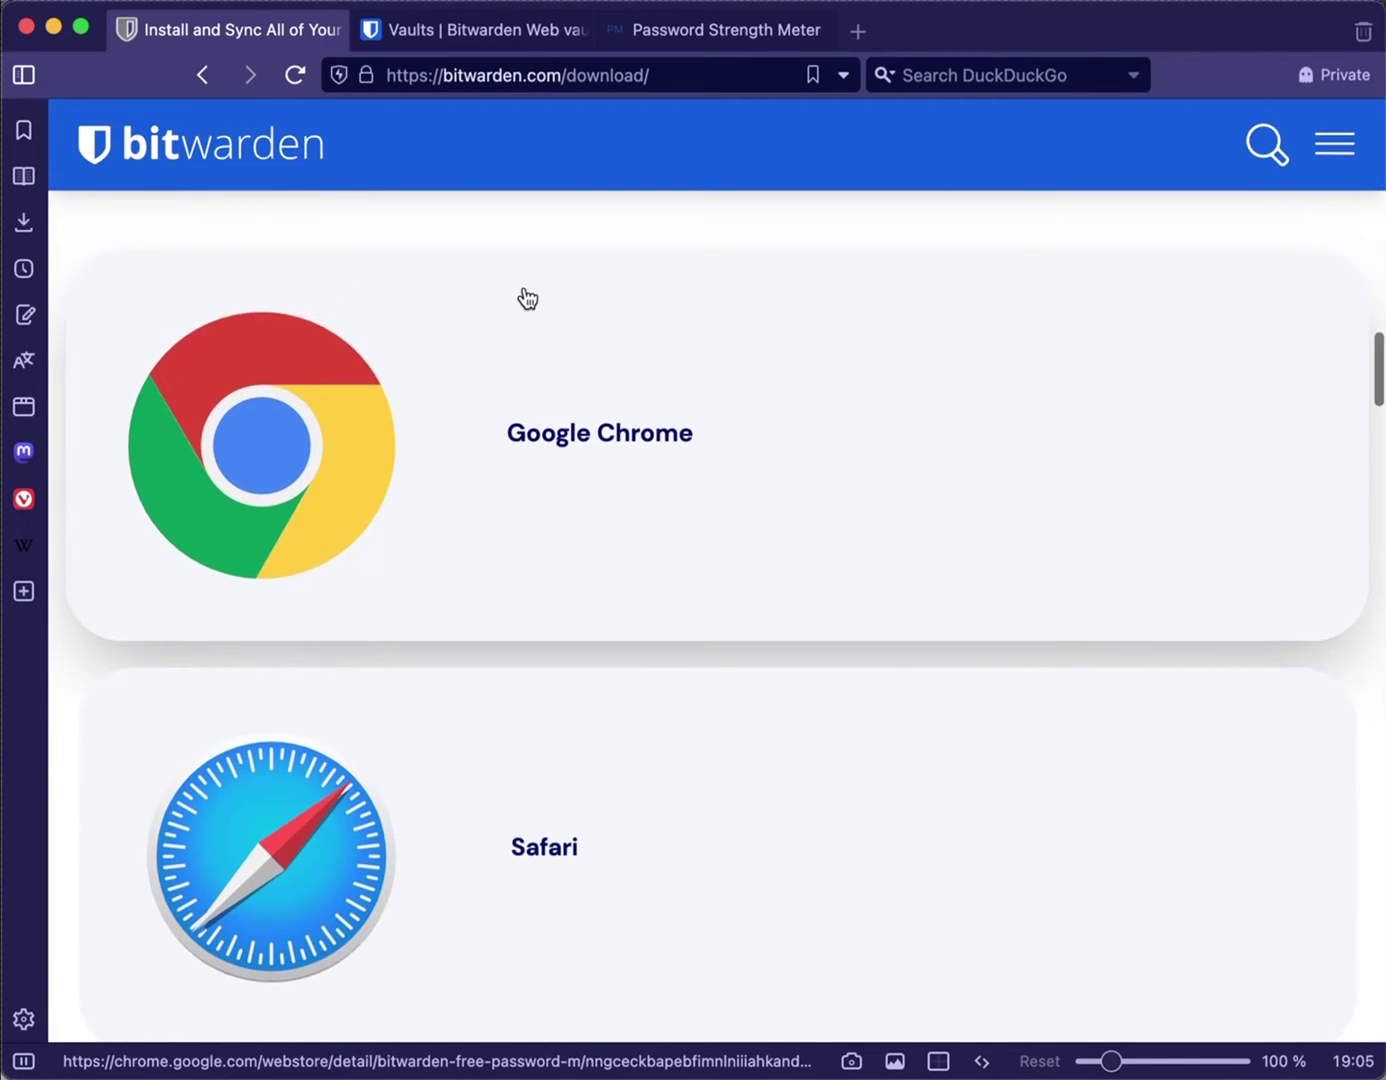
Step: Open the Google Chrome extension listing in a new tab
{"action": "left_click", "coordinate": [540, 379]}
{"action": "scroll", "coordinate": [539, 379], "scroll_direction": "down", "scroll_amount": 9}
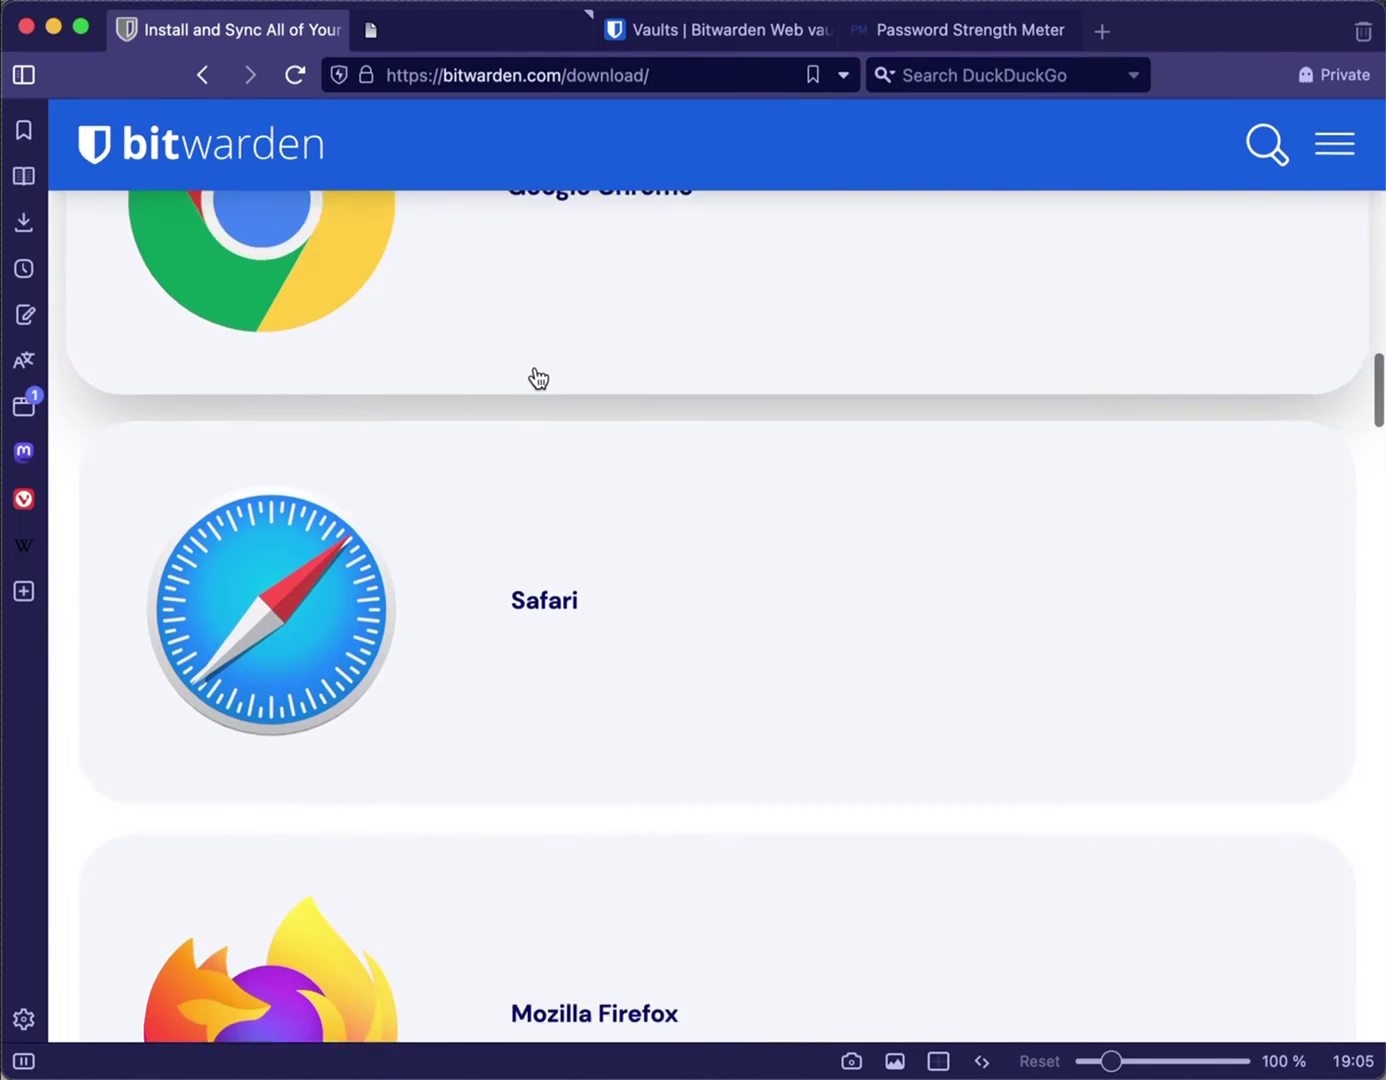
{"action": "scroll", "coordinate": [539, 378], "scroll_direction": "down", "scroll_amount": 2}
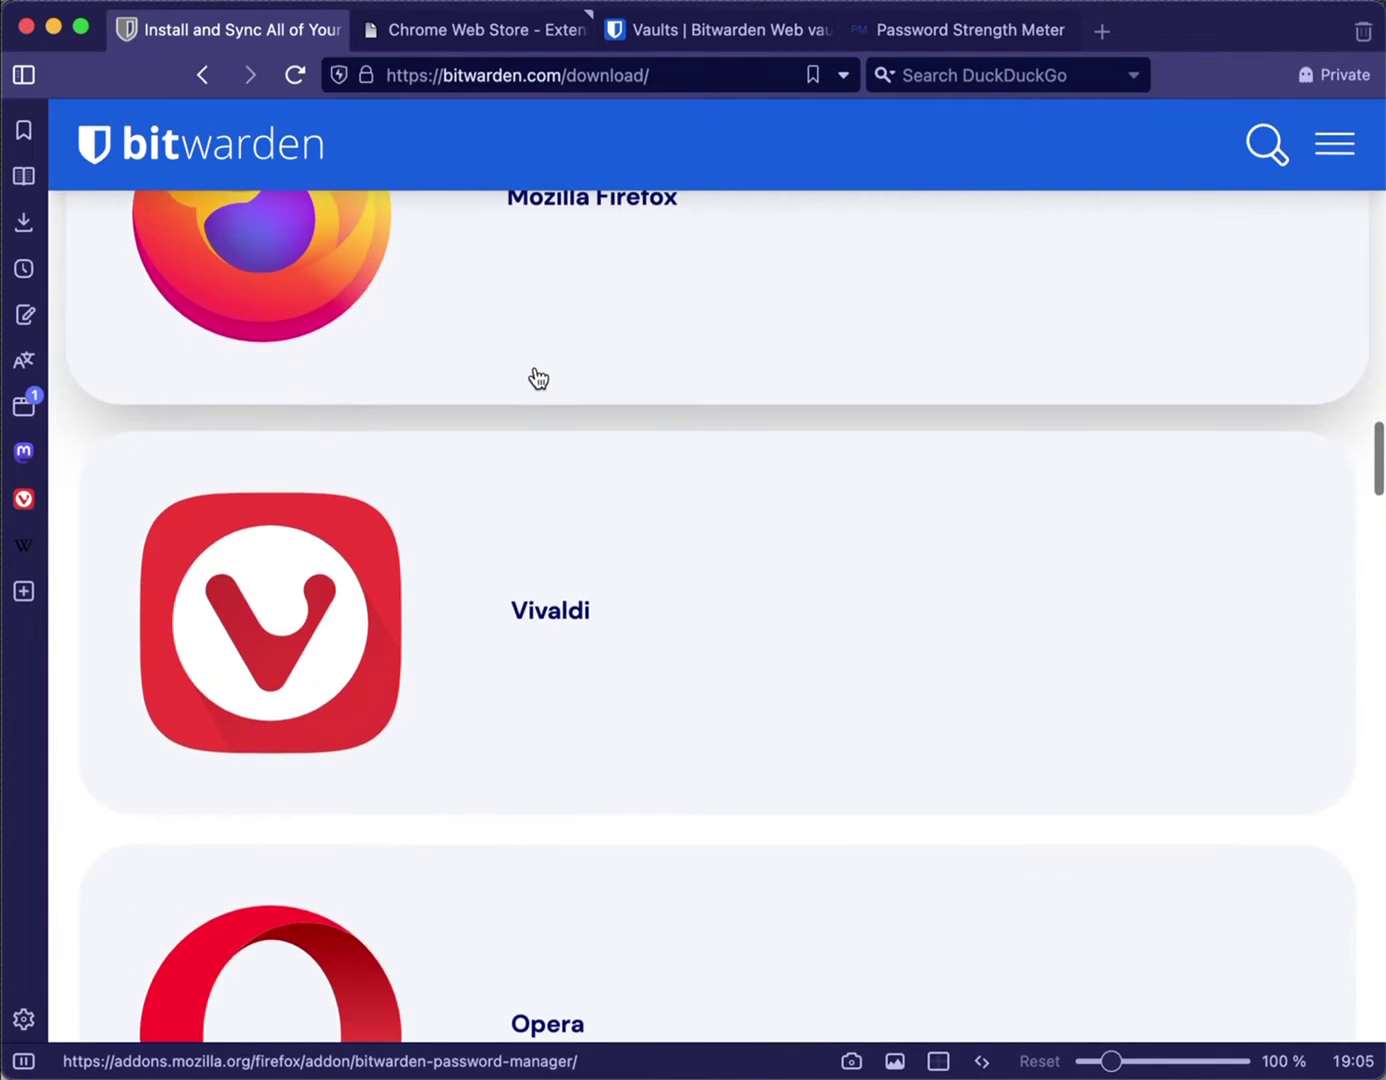
{"action": "scroll", "coordinate": [539, 379], "scroll_direction": "down", "scroll_amount": 10}
{"action": "scroll", "coordinate": [537, 377], "scroll_direction": "down", "scroll_amount": 15}
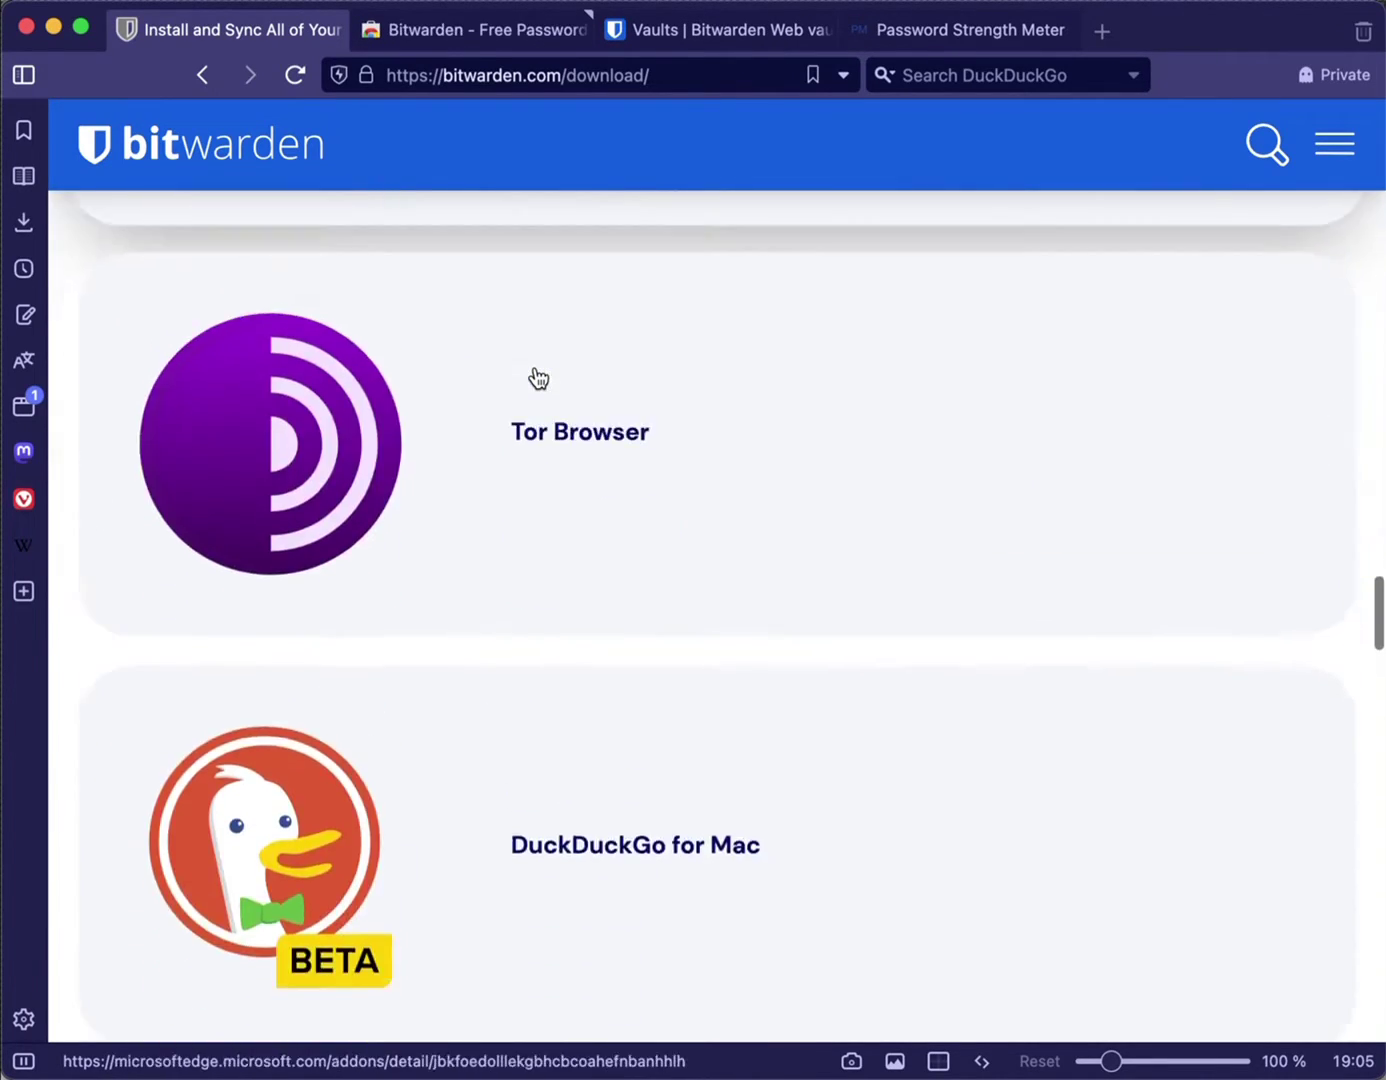
{"action": "scroll", "coordinate": [829, 655], "scroll_direction": "up", "scroll_amount": 3}
{"action": "scroll", "coordinate": [585, 643], "scroll_direction": "down", "scroll_amount": 10}
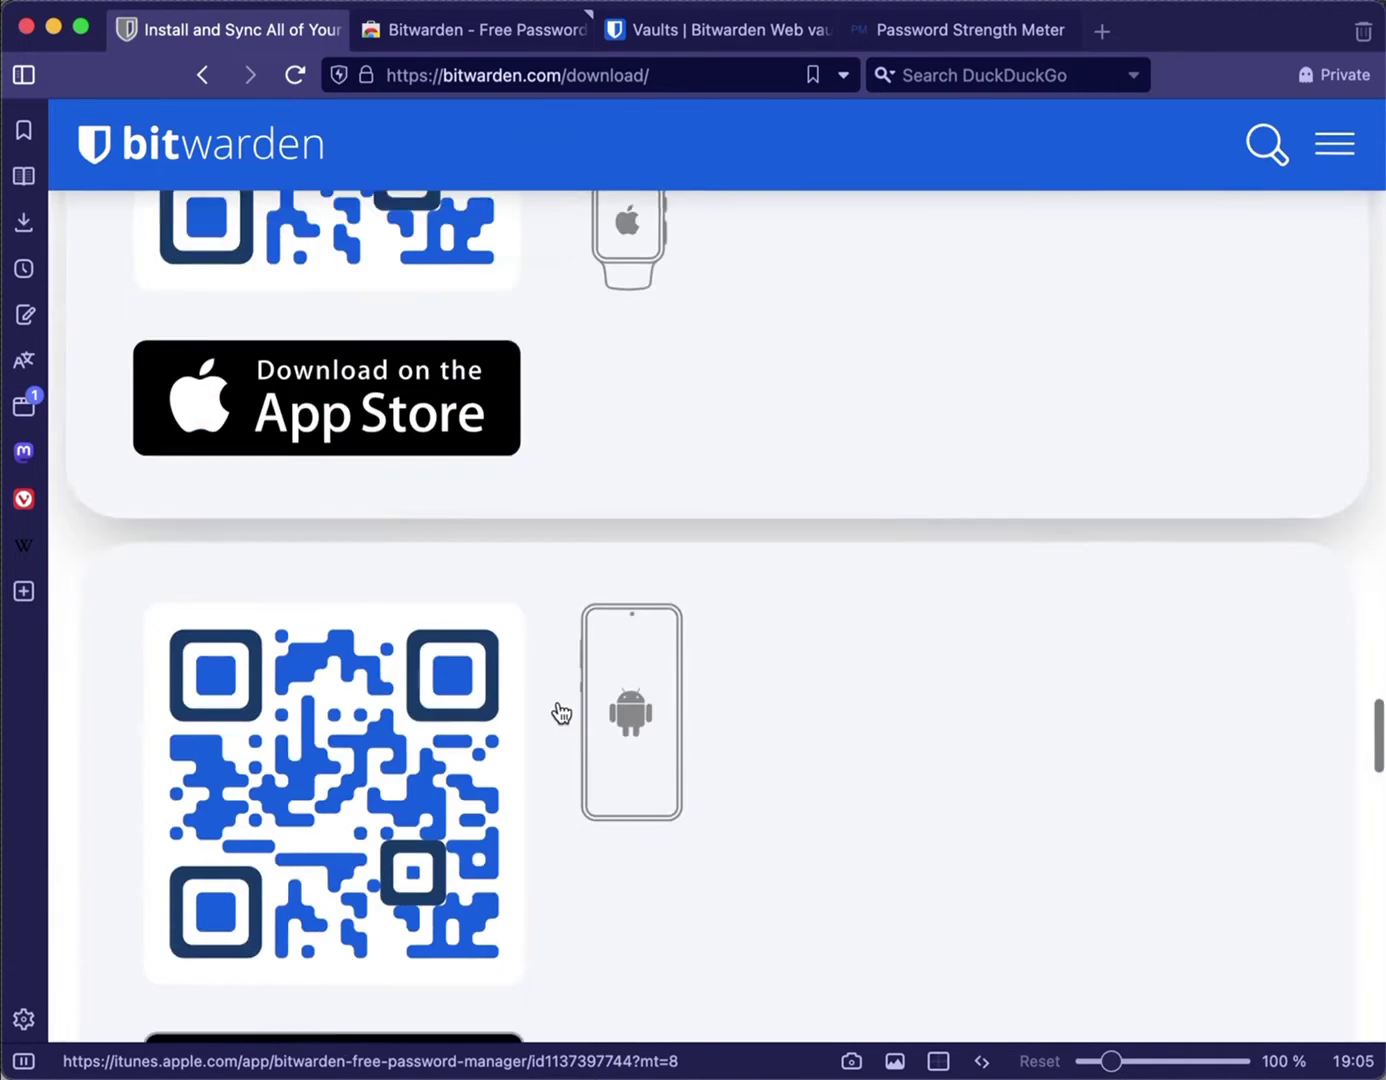
Step: Open the Google Play app listing in a background tab
{"action": "middle_click", "coordinate": [364, 801]}
{"action": "scroll", "coordinate": [766, 541], "scroll_direction": "down", "scroll_amount": 1}
{"action": "scroll", "coordinate": [766, 541], "scroll_direction": "down", "scroll_amount": 3}
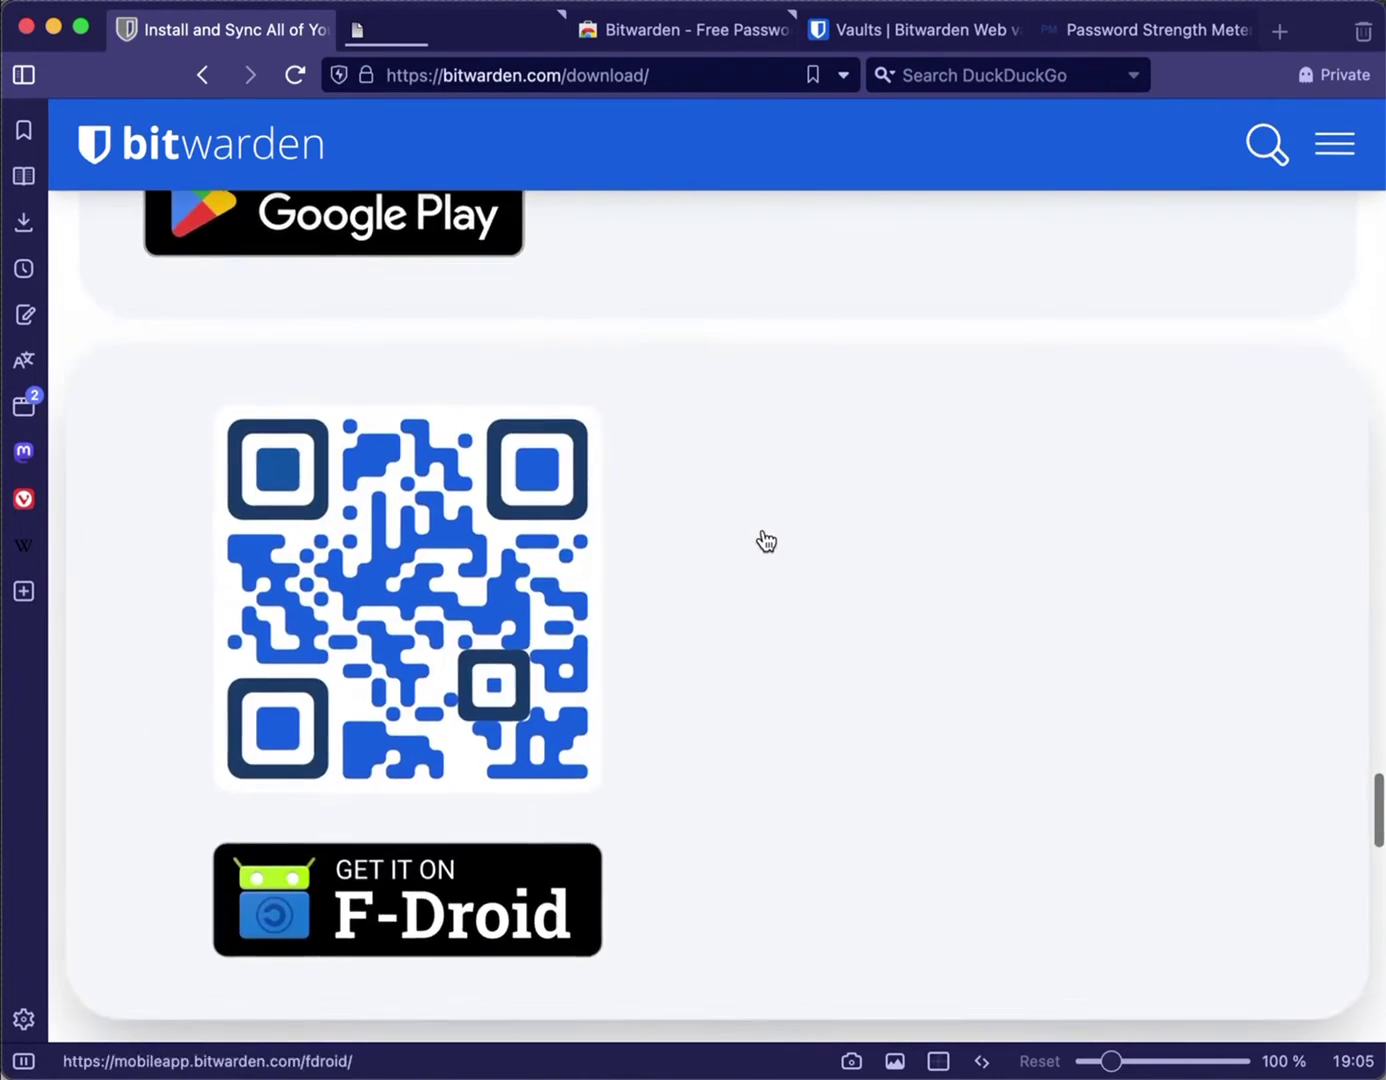
{"action": "scroll", "coordinate": [761, 542], "scroll_direction": "up", "scroll_amount": 15}
Step: Glance at the Google Play listing, then bring up the Chrome Web Store extension page
{"action": "left_click", "coordinate": [486, 30]}
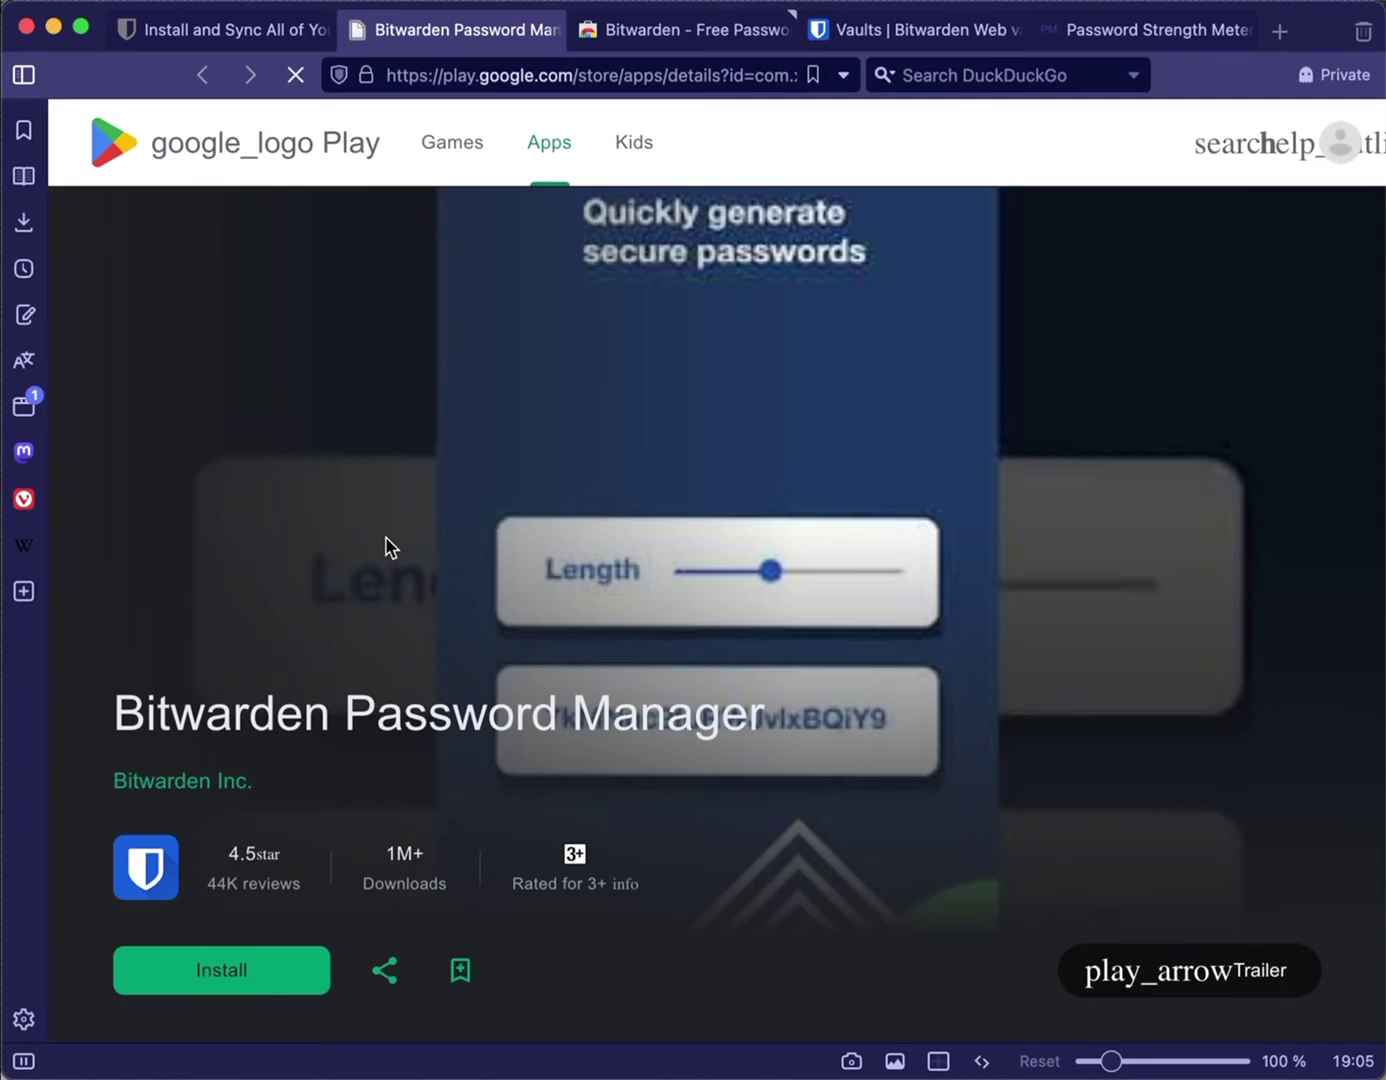
{"action": "scroll", "coordinate": [350, 606], "scroll_direction": "down", "scroll_amount": 5}
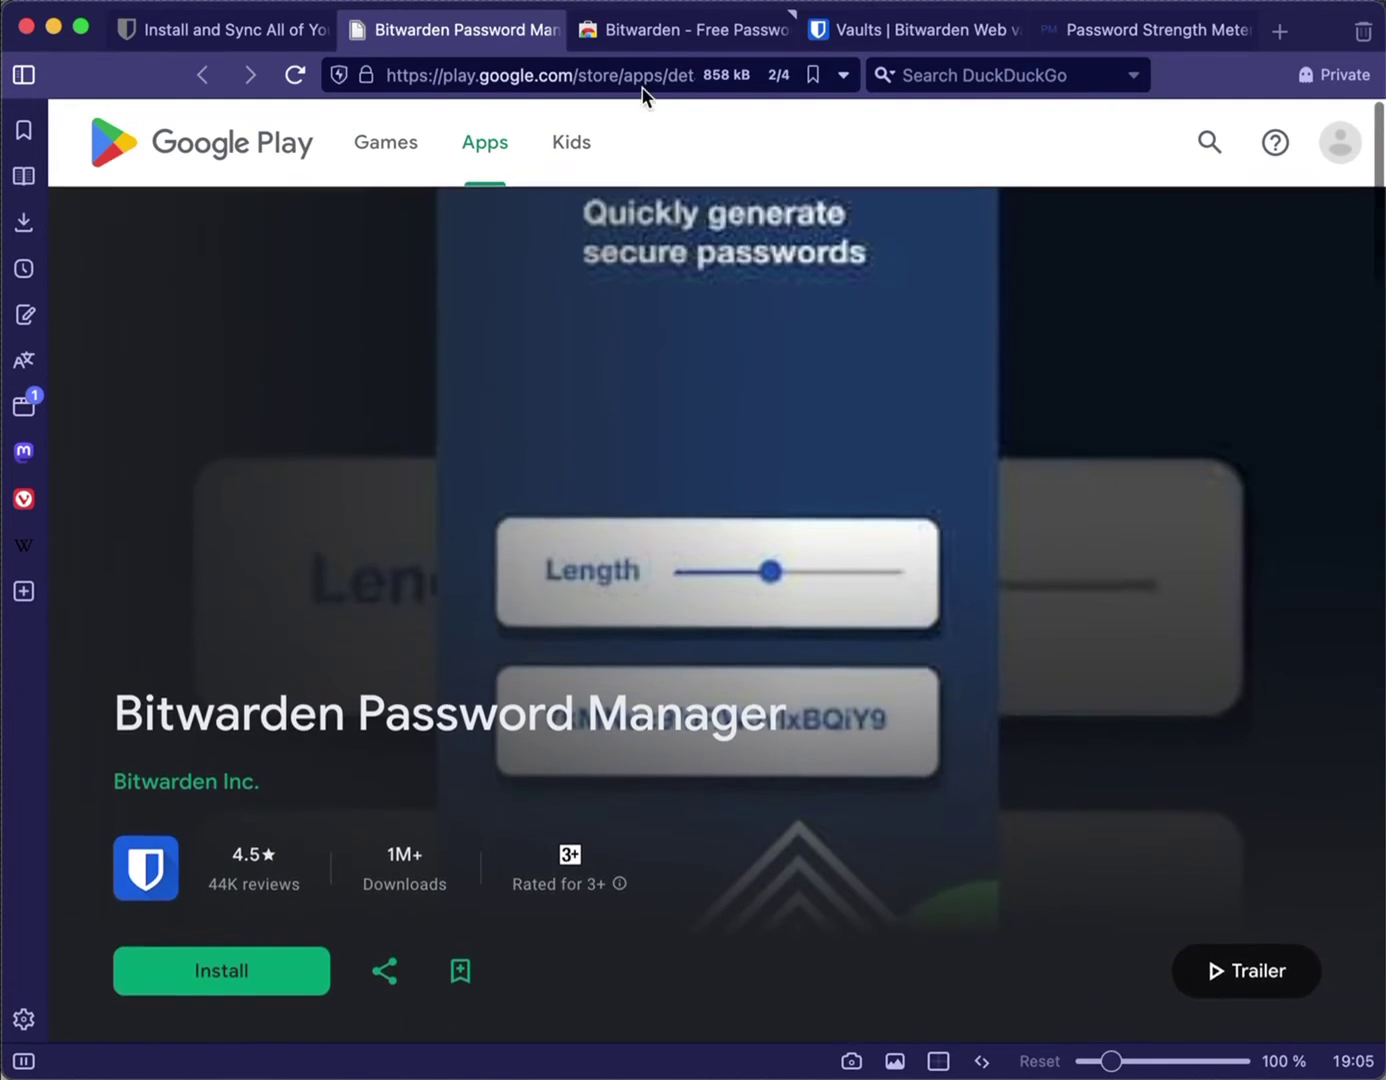
{"action": "left_click", "coordinate": [692, 31]}
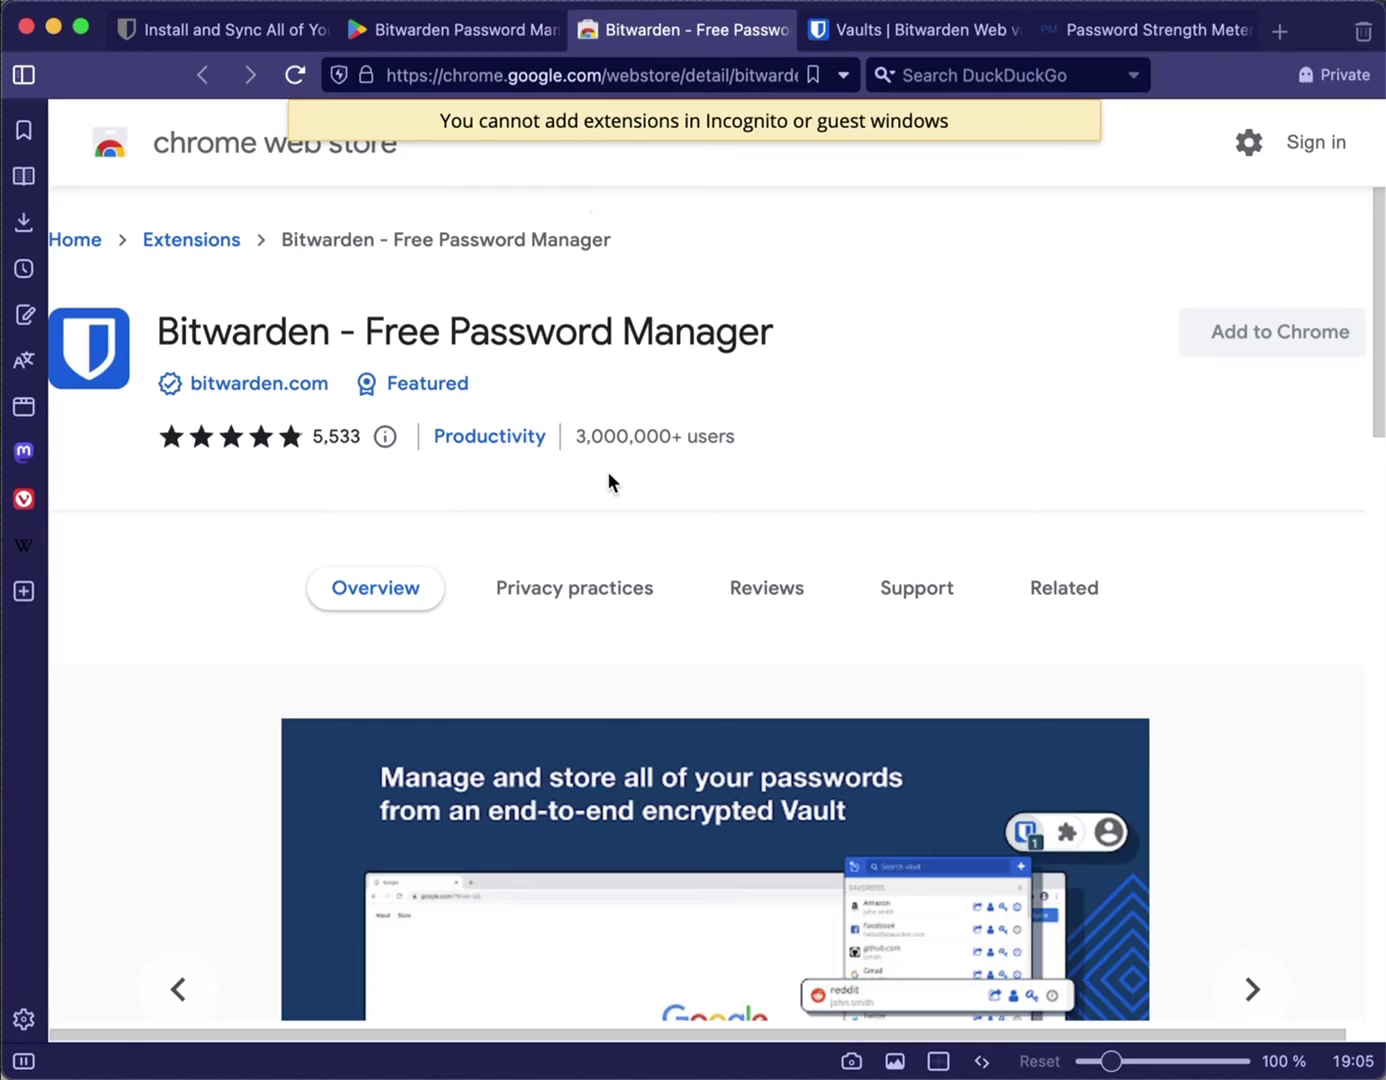
{"action": "scroll", "coordinate": [1091, 413], "scroll_direction": "down", "scroll_amount": 3}
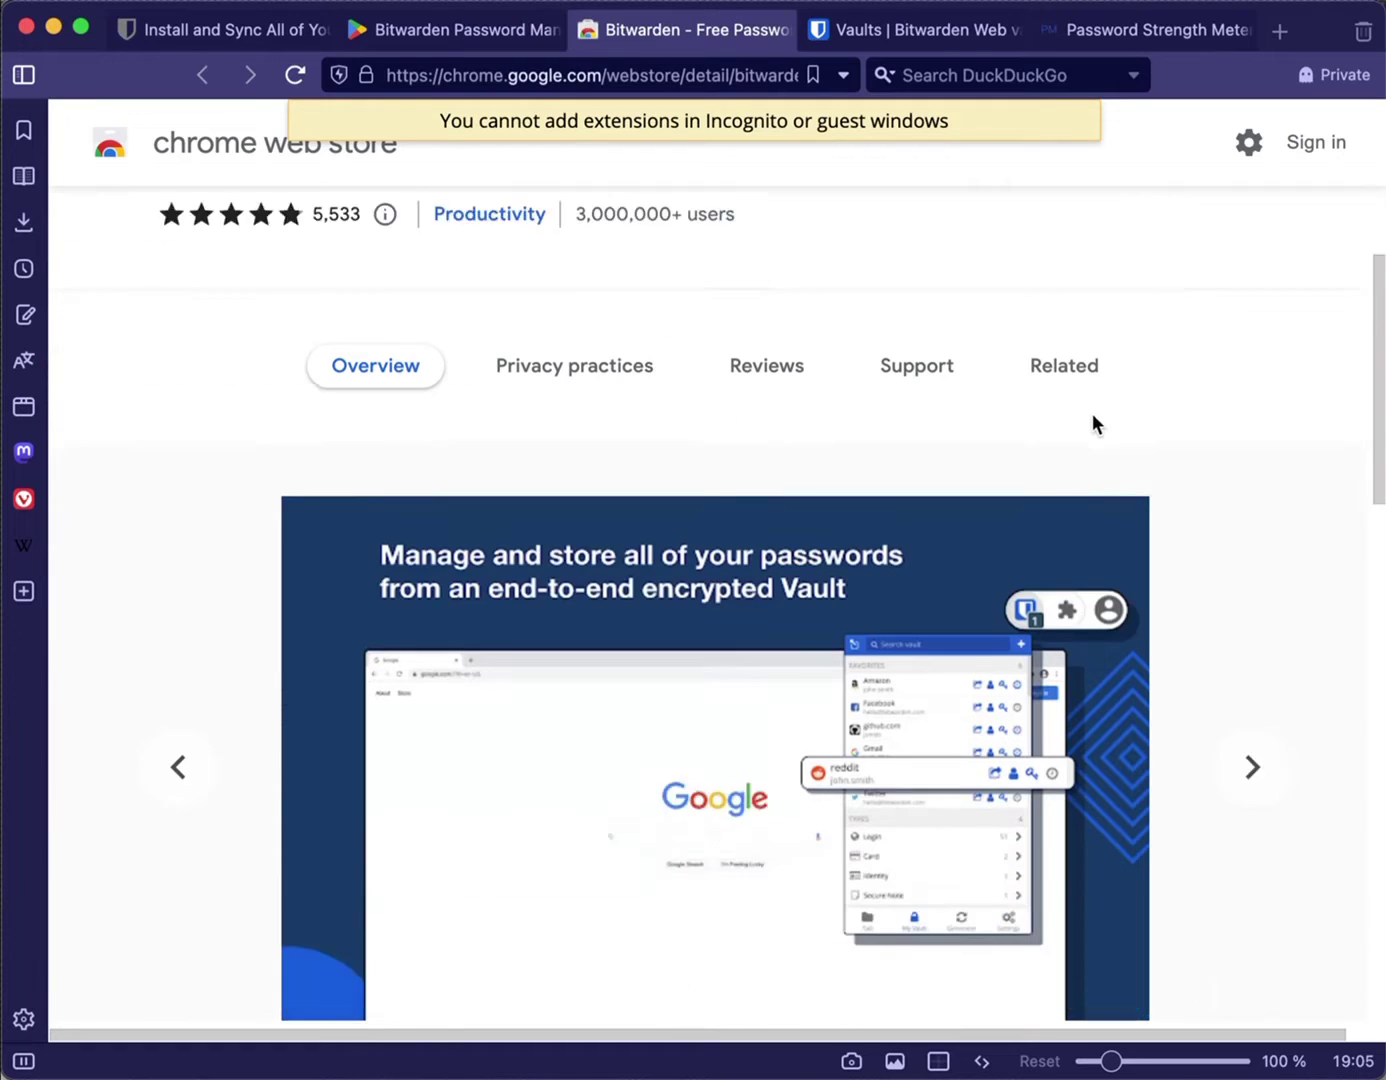
{"action": "scroll", "coordinate": [953, 690], "scroll_direction": "down", "scroll_amount": 1}
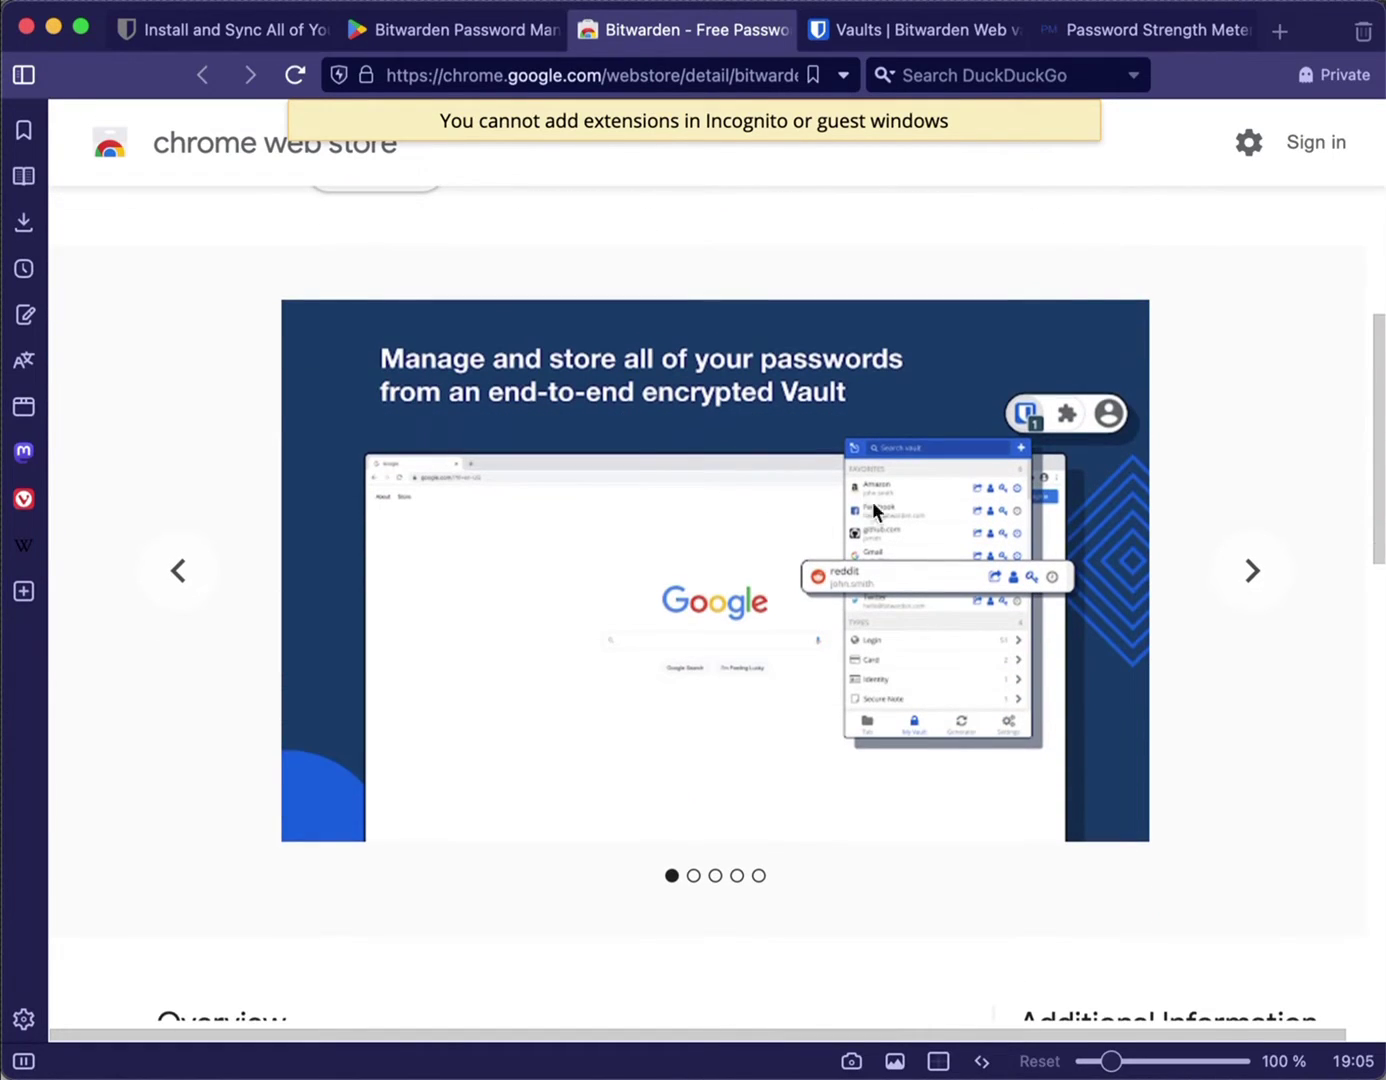
Step: Advance the extension's screenshot carousel four slides, then return to the Google Play listing
{"action": "left_click", "coordinate": [1252, 568]}
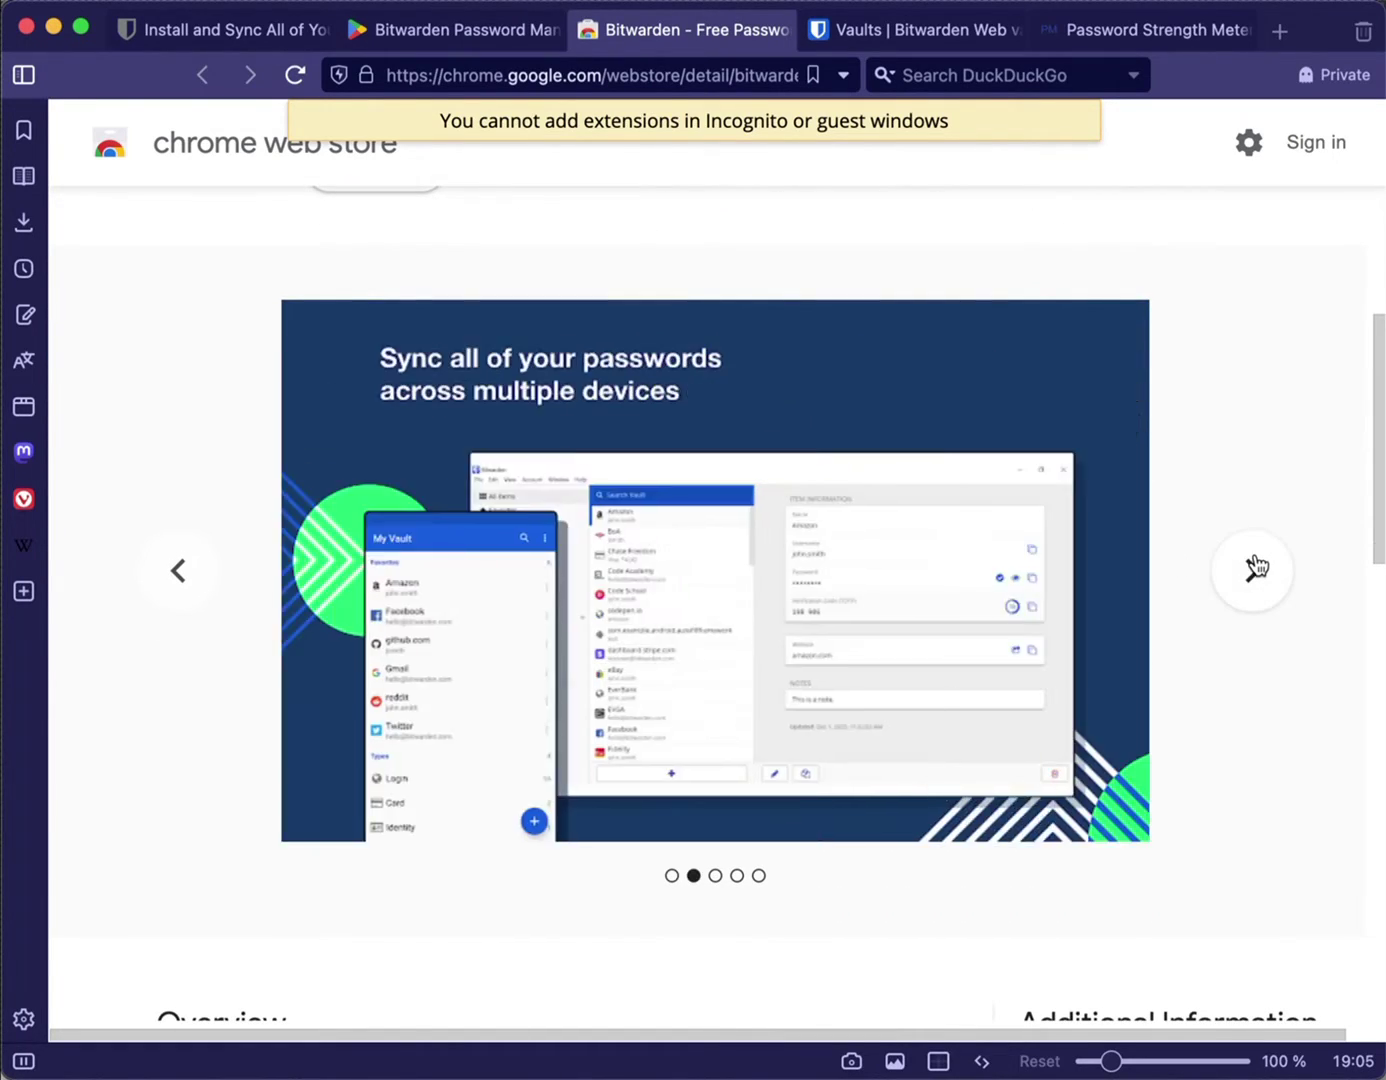
{"action": "left_click", "coordinate": [1276, 585]}
{"action": "left_click", "coordinate": [1276, 585]}
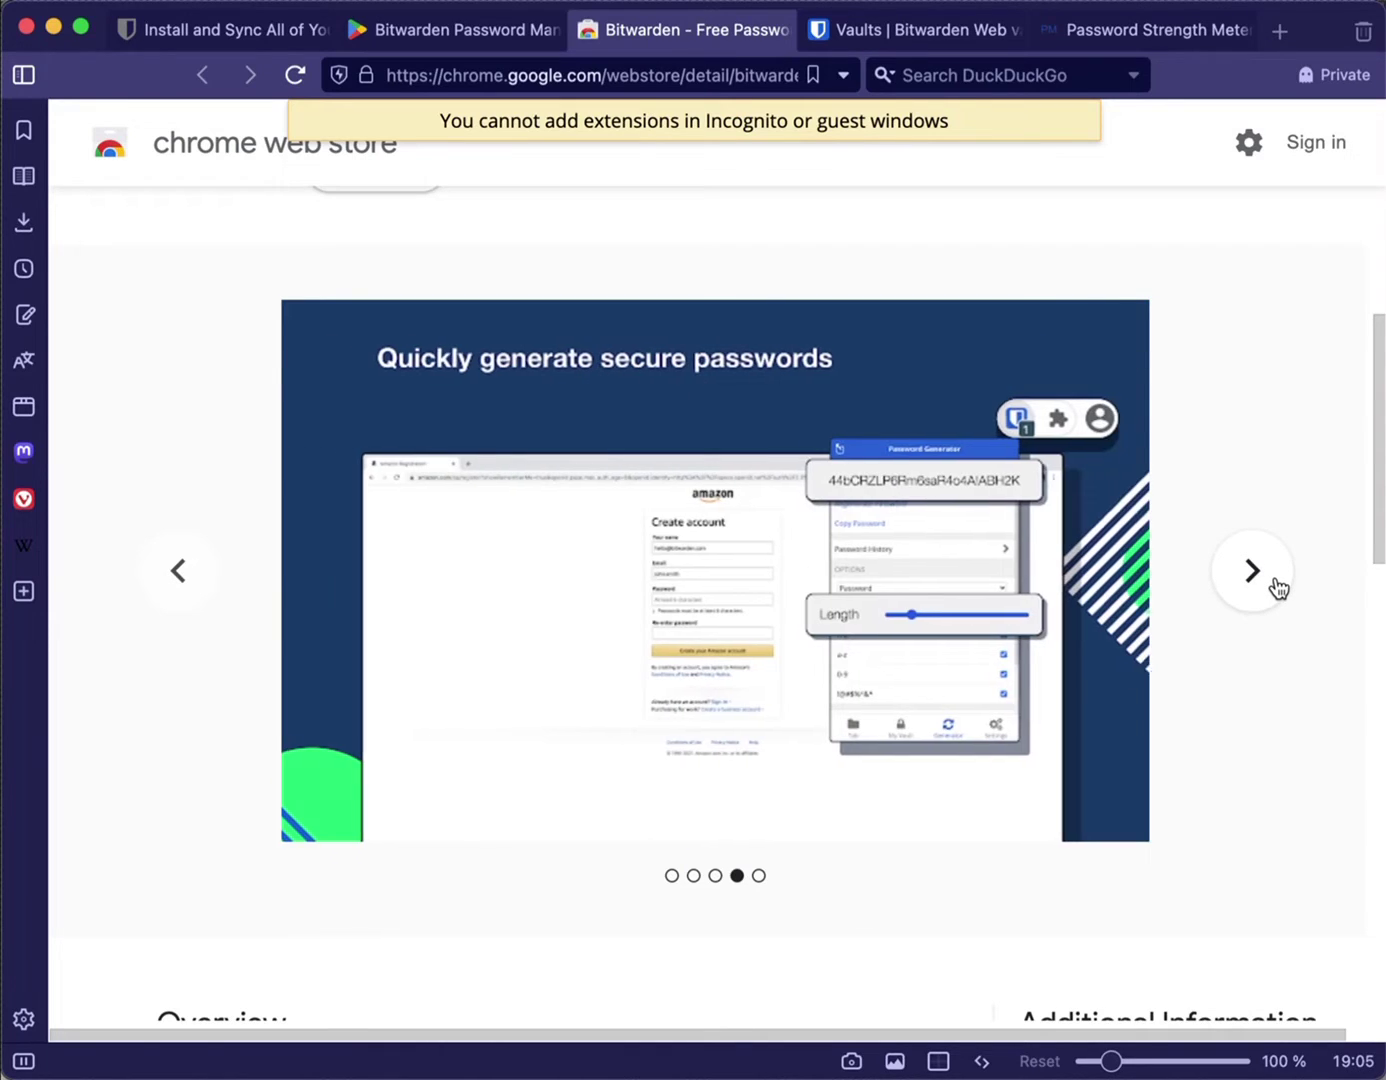
{"action": "left_click", "coordinate": [1275, 585]}
{"action": "scroll", "coordinate": [643, 347], "scroll_direction": "up", "scroll_amount": 4}
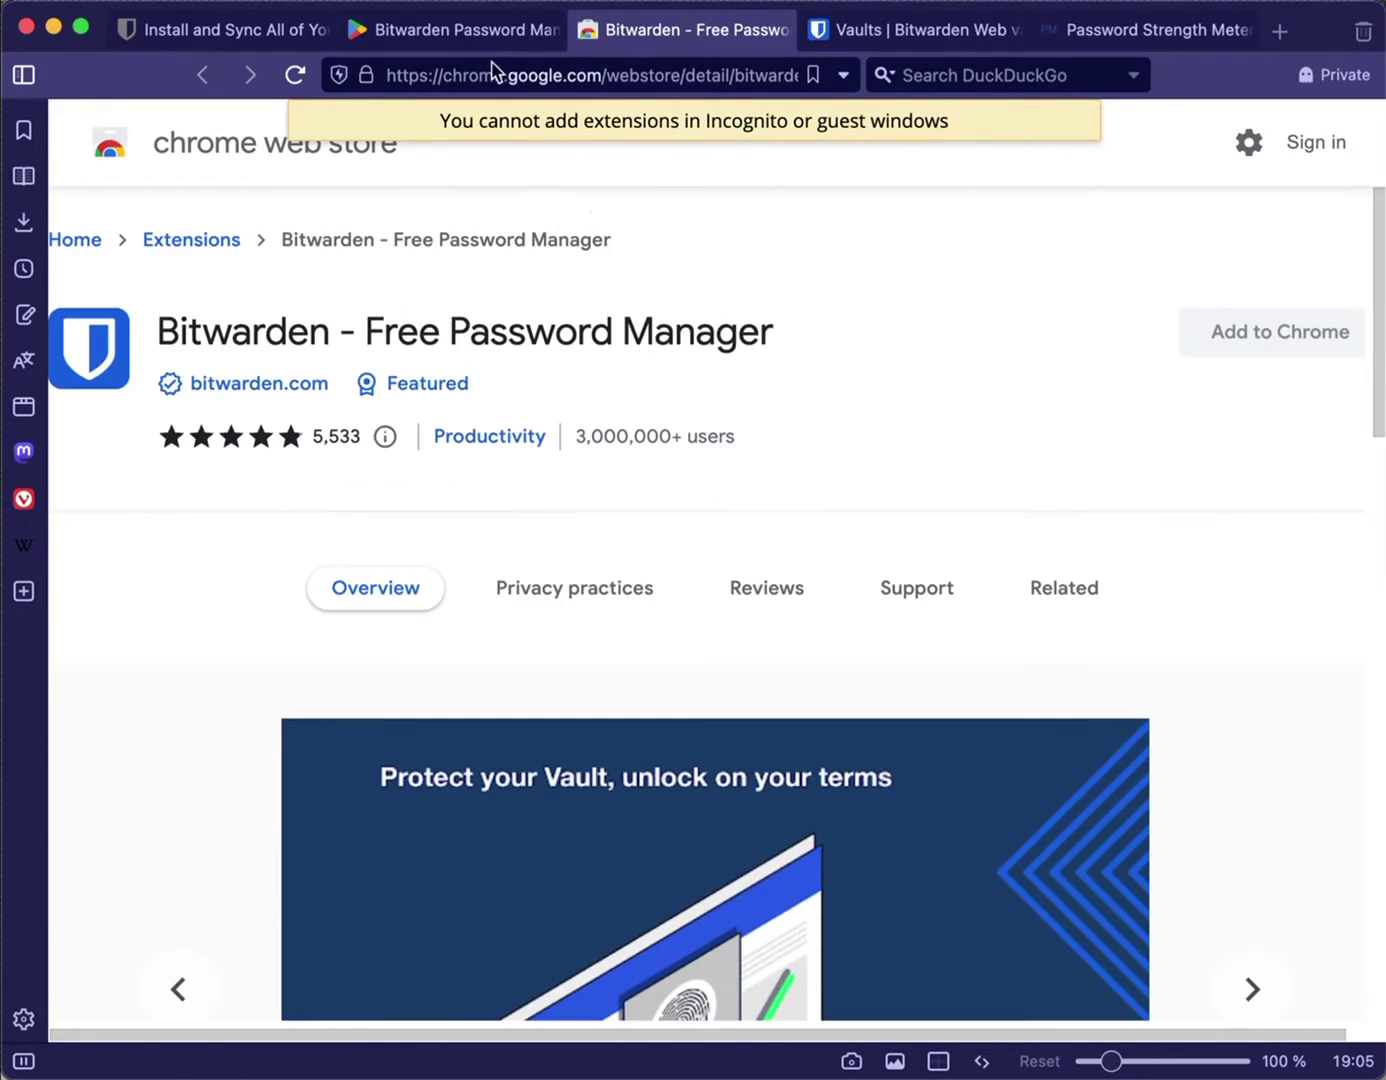
{"action": "left_click", "coordinate": [486, 28]}
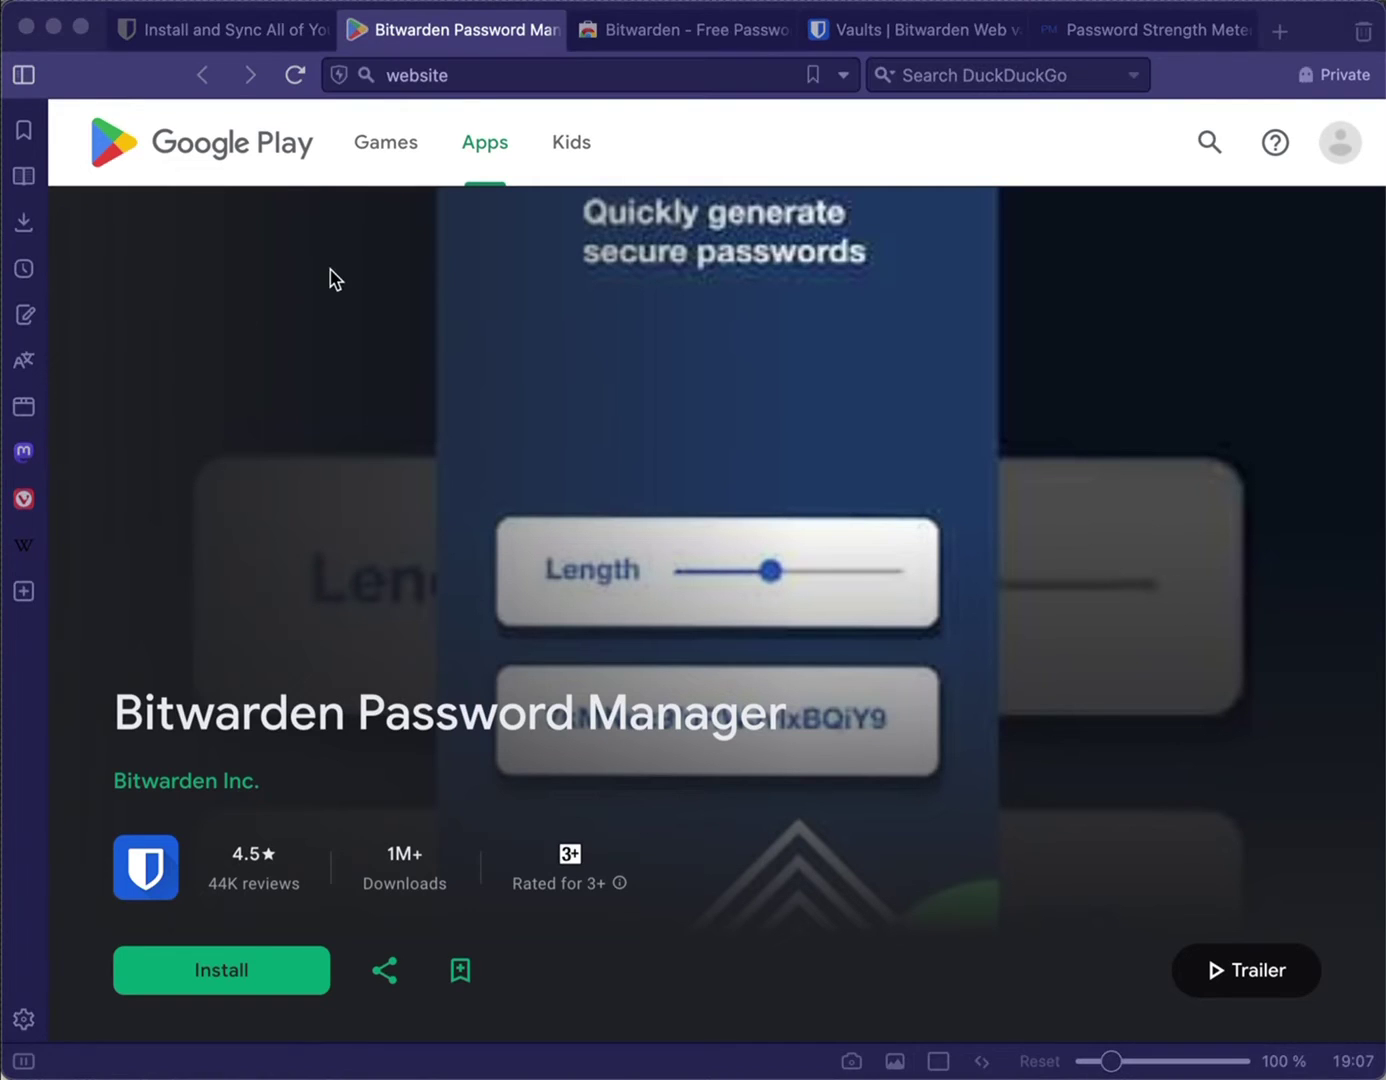
Step: Load the WorkFlowy homepage in a new tab from the pasted address
{"action": "key", "text": "super+l"}
{"action": "key", "text": "super+t"}
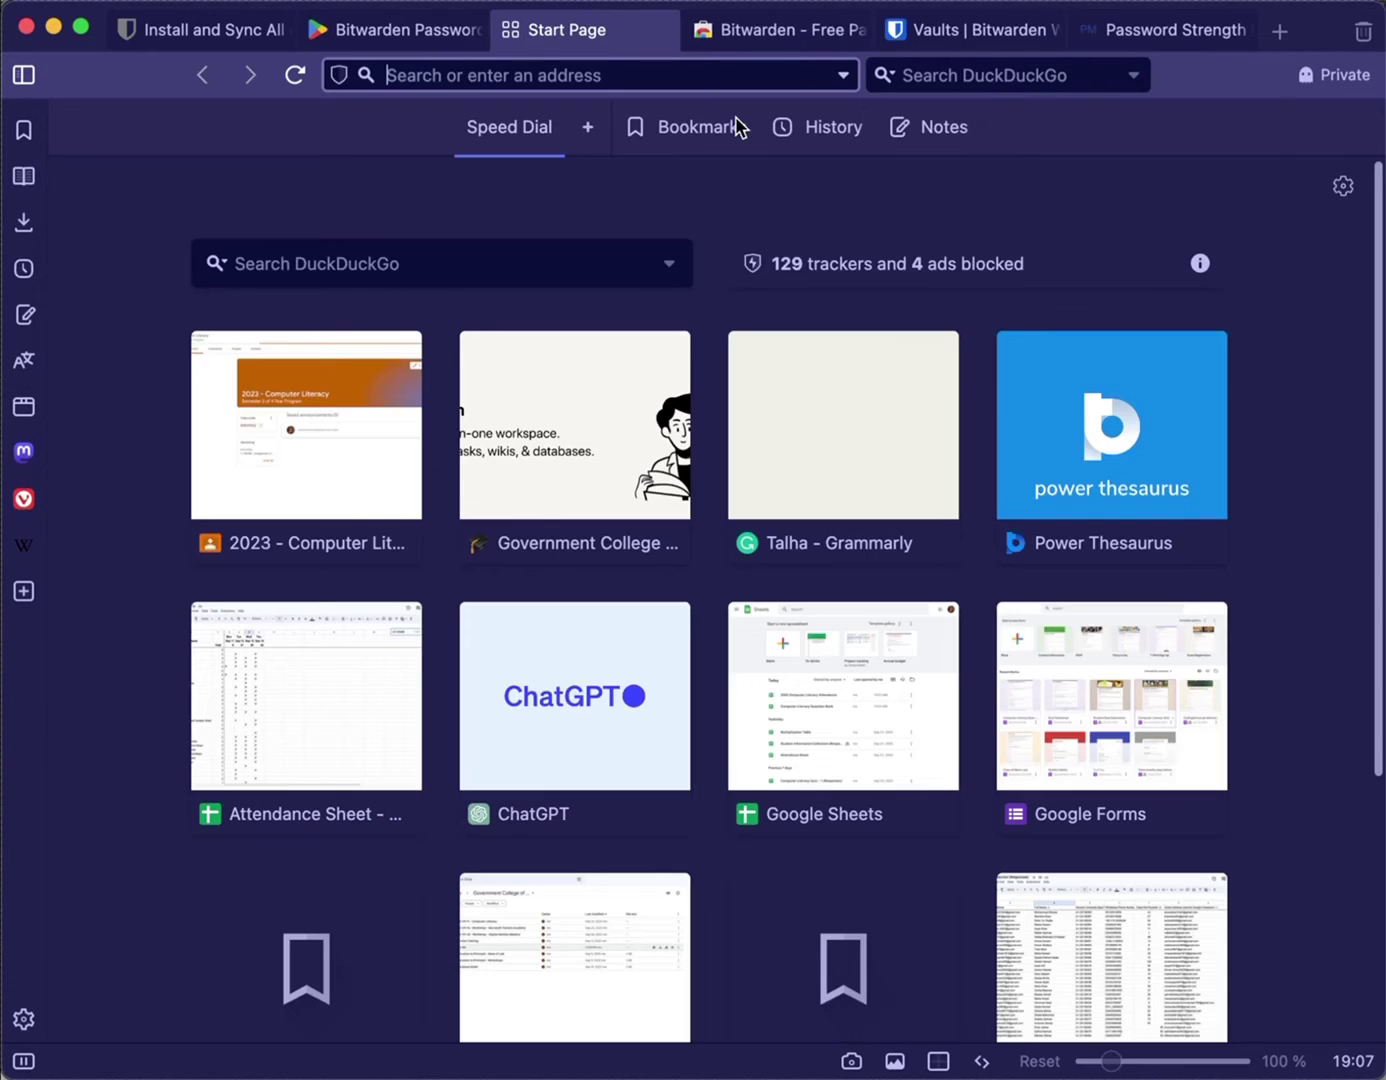
{"action": "type", "text": "https://workflowy.com"}
{"action": "key", "text": "Return"}
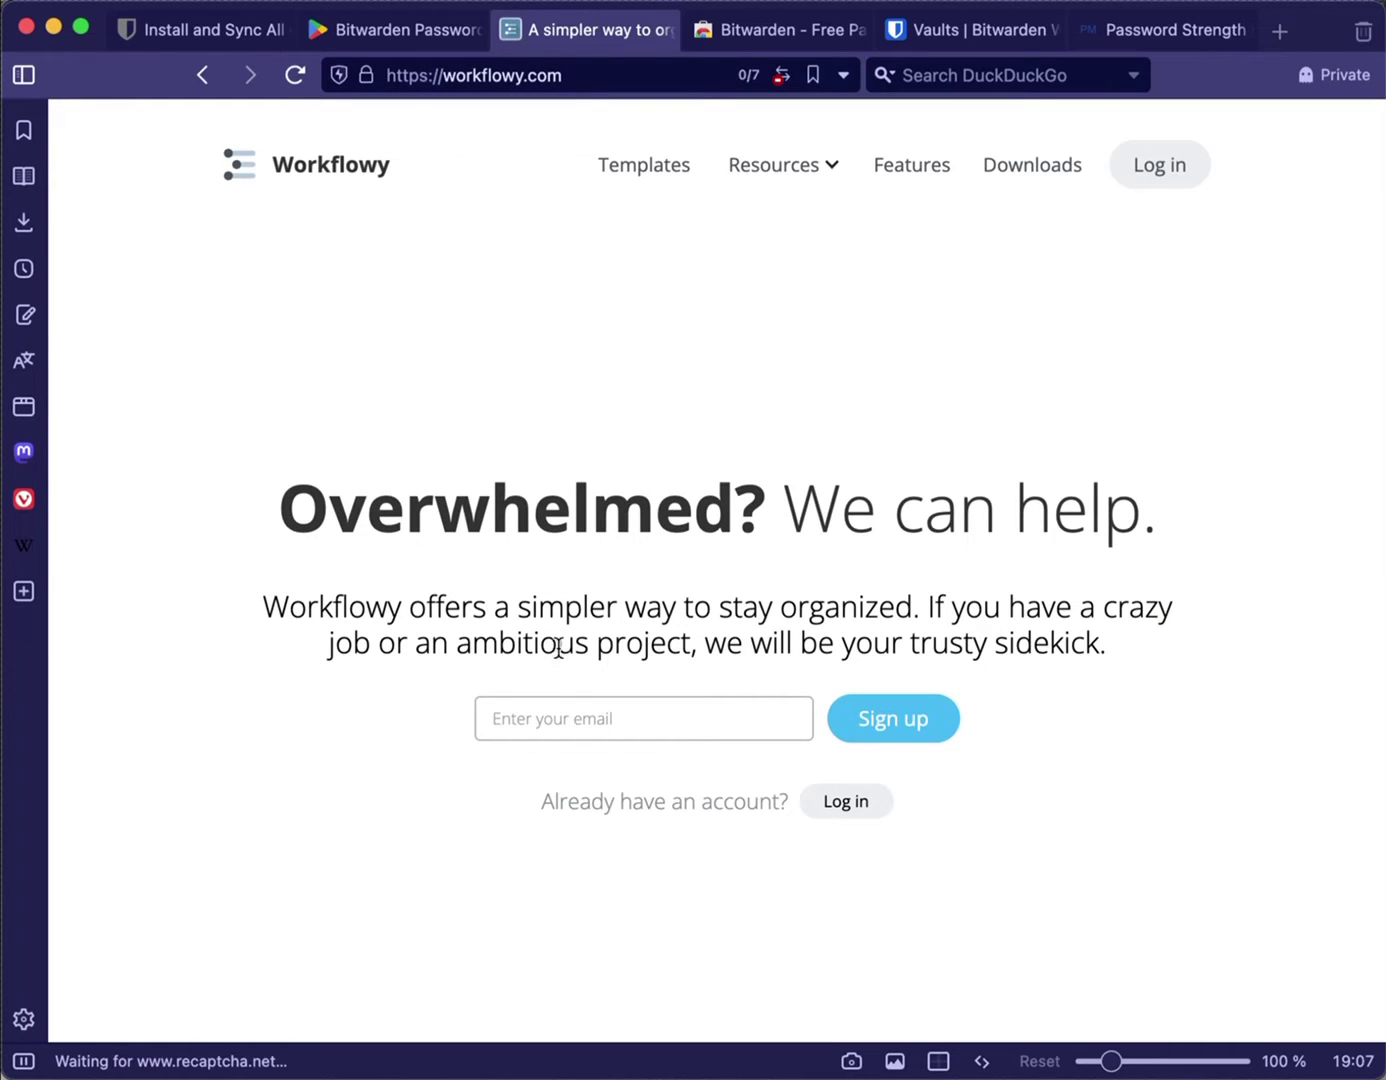
Step: Enter and submit the account e-mail in WorkFlowy's sign-up field
{"action": "left_click", "coordinate": [569, 733]}
{"action": "type", "text": "s"}
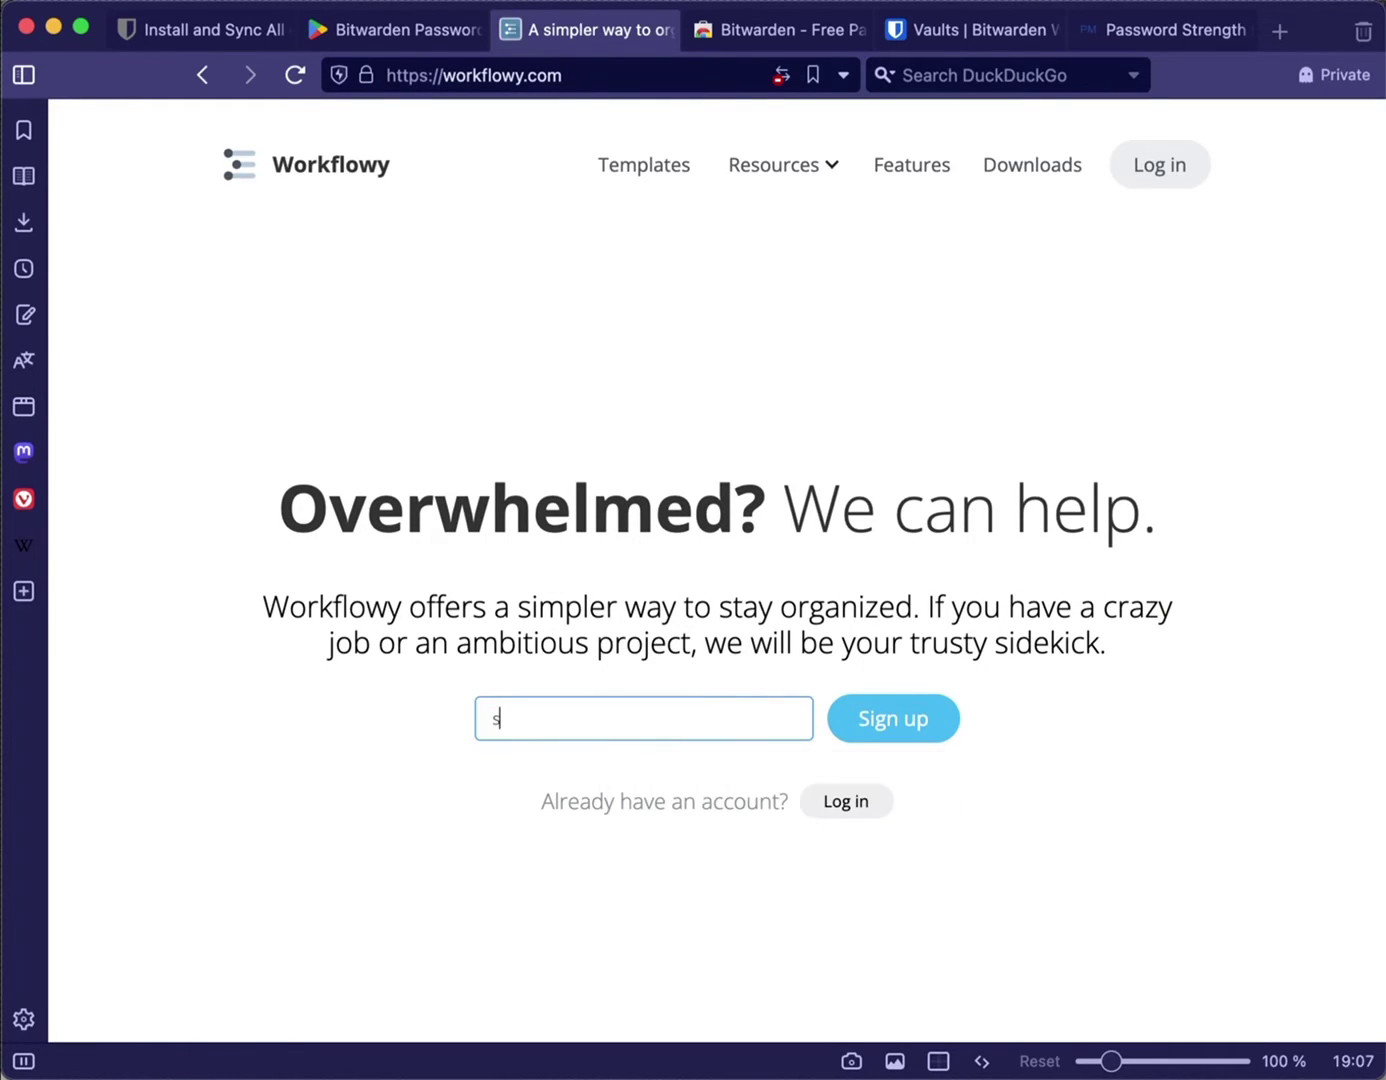
{"action": "type", "text": ".muhammad"}
{"action": "key", "text": "BackSpace"}
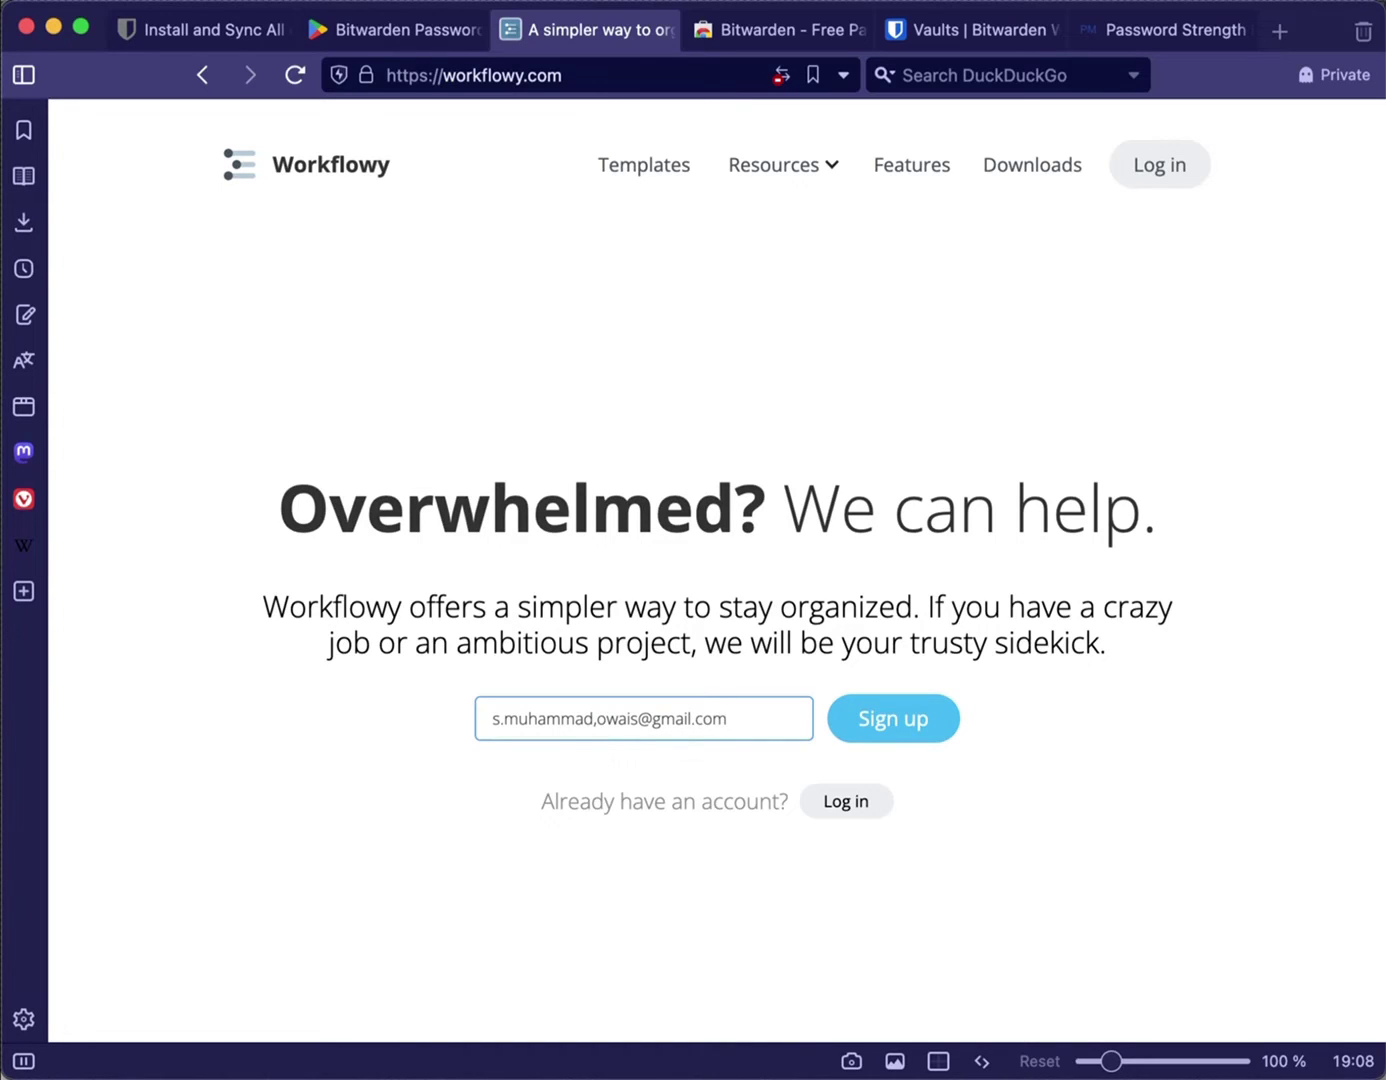
{"action": "left_click", "coordinate": [871, 720]}
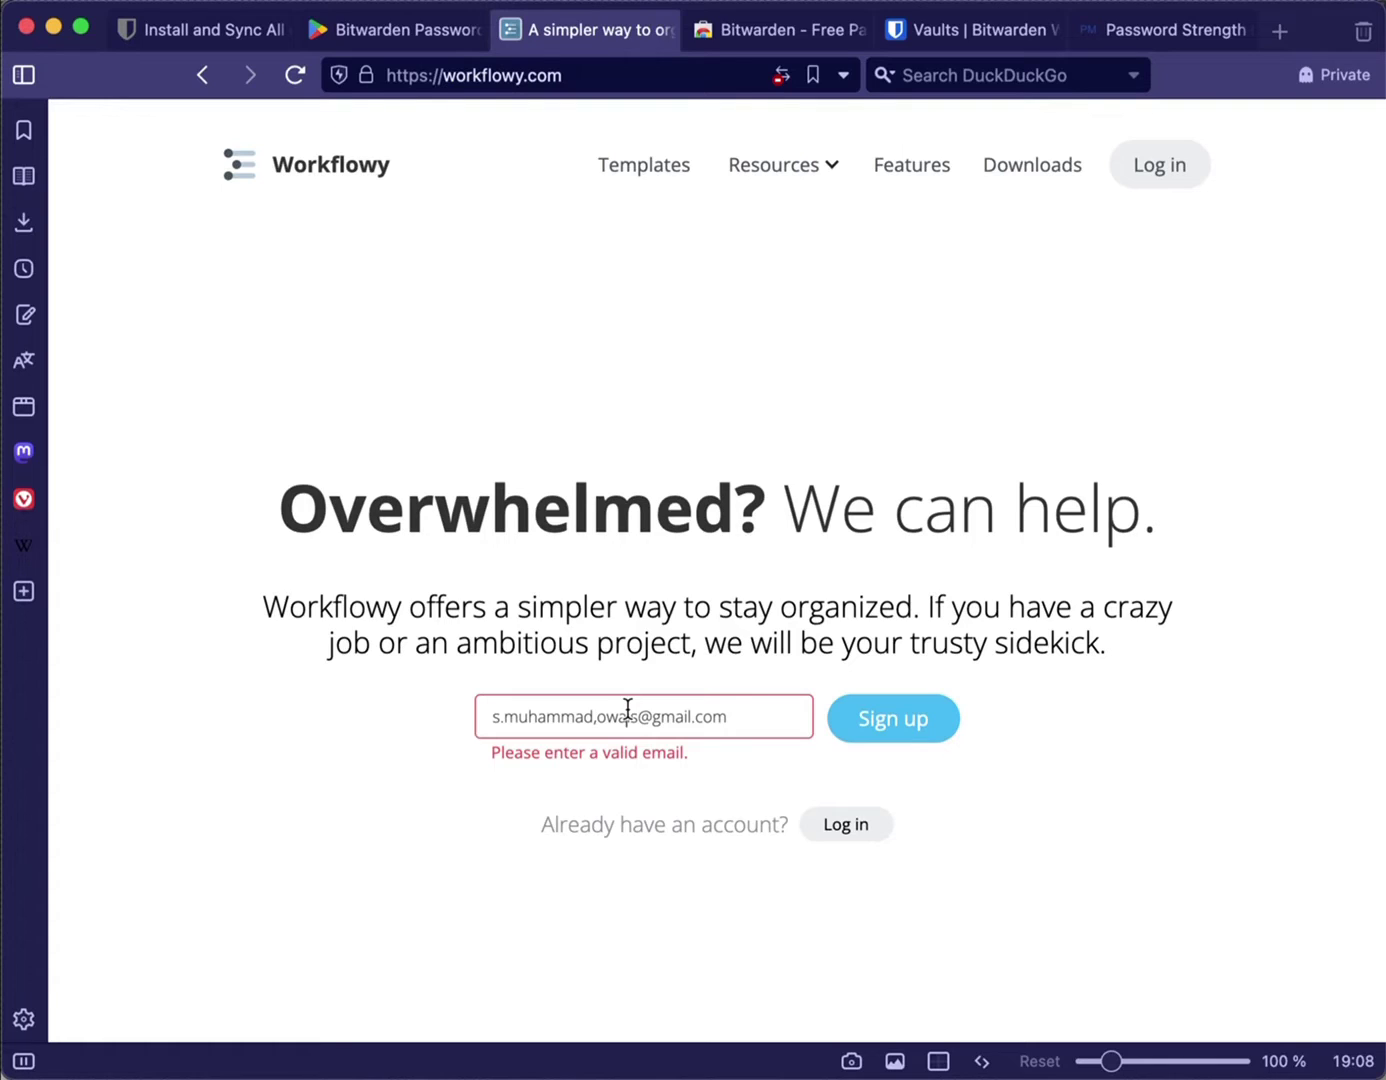
{"action": "type", "text": "."}
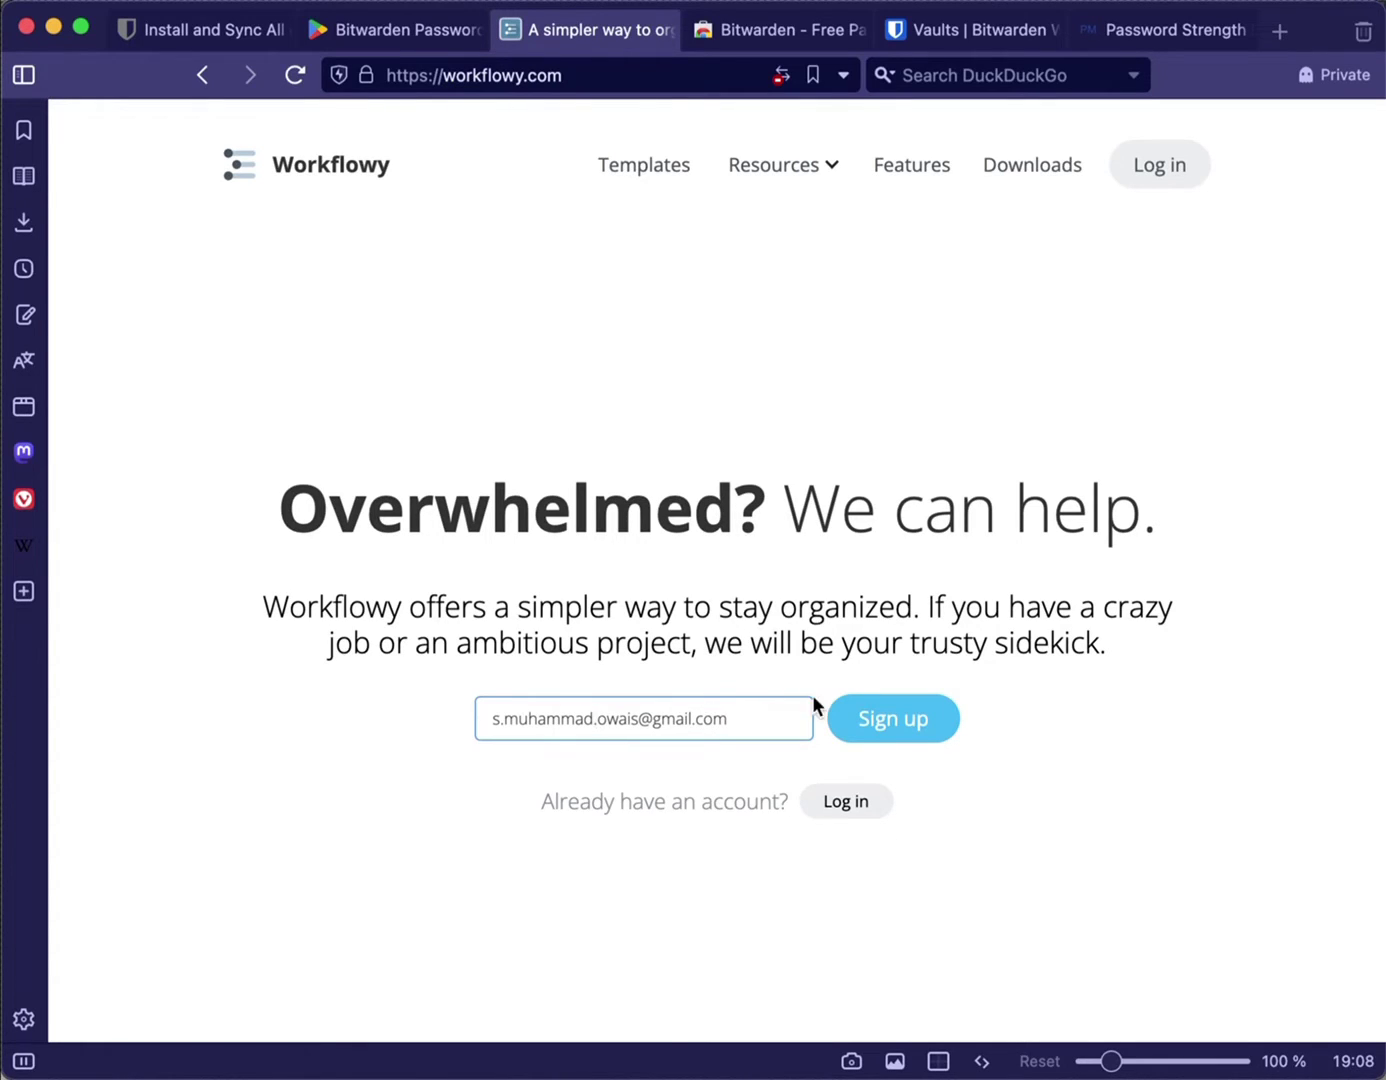
{"action": "left_click", "coordinate": [880, 716]}
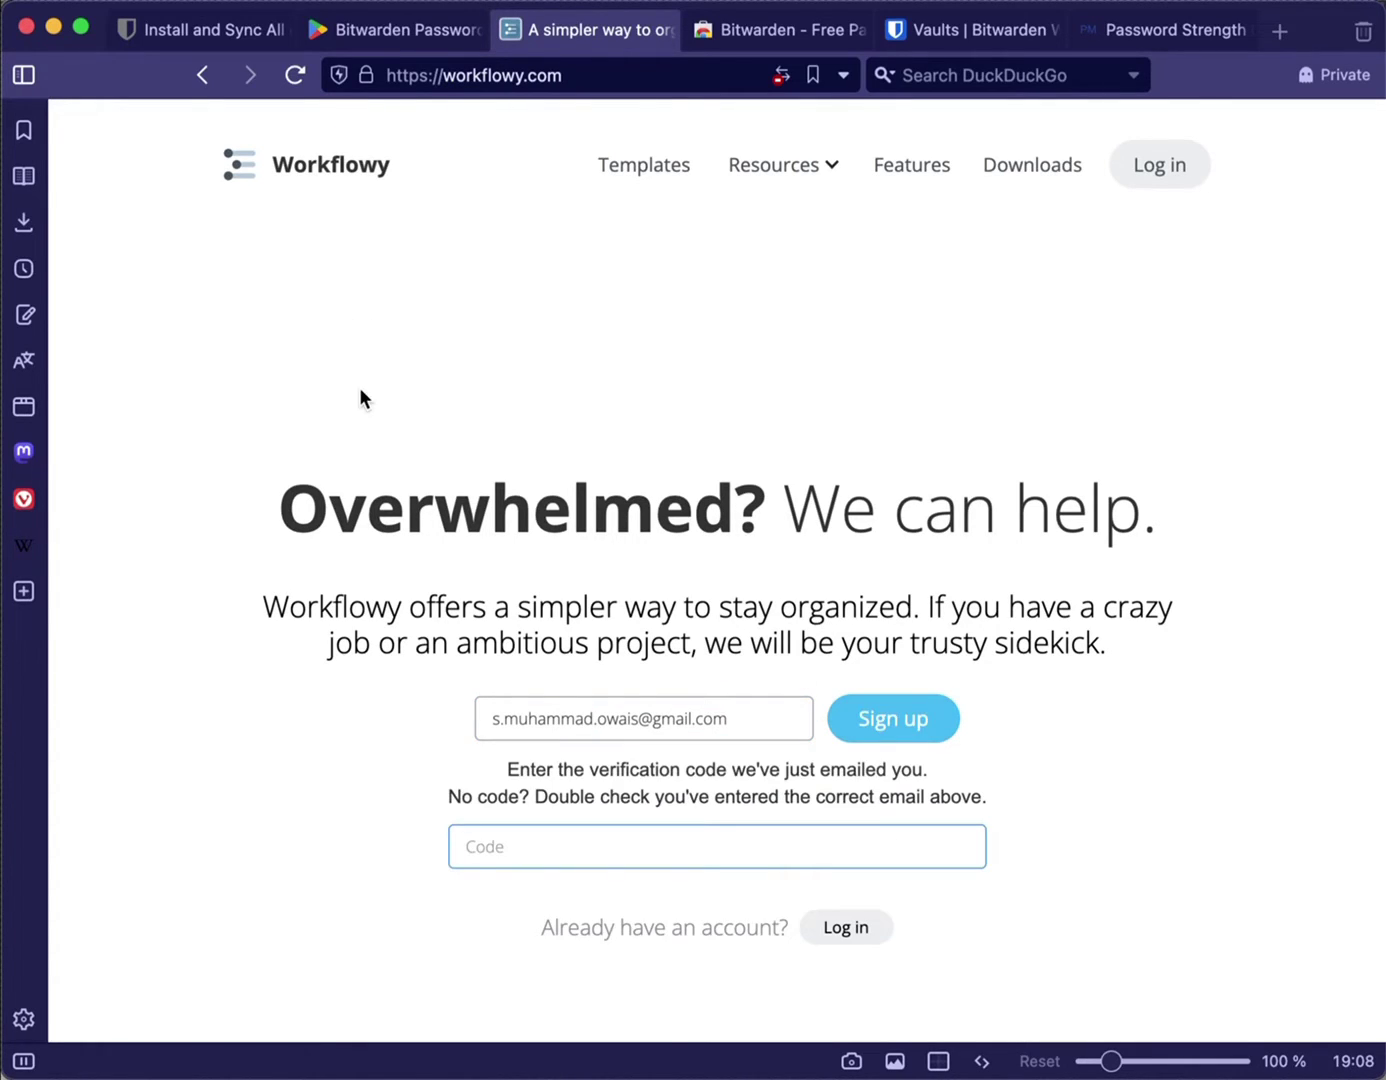
{"action": "scroll", "coordinate": [359, 396], "scroll_direction": "down", "scroll_amount": 3}
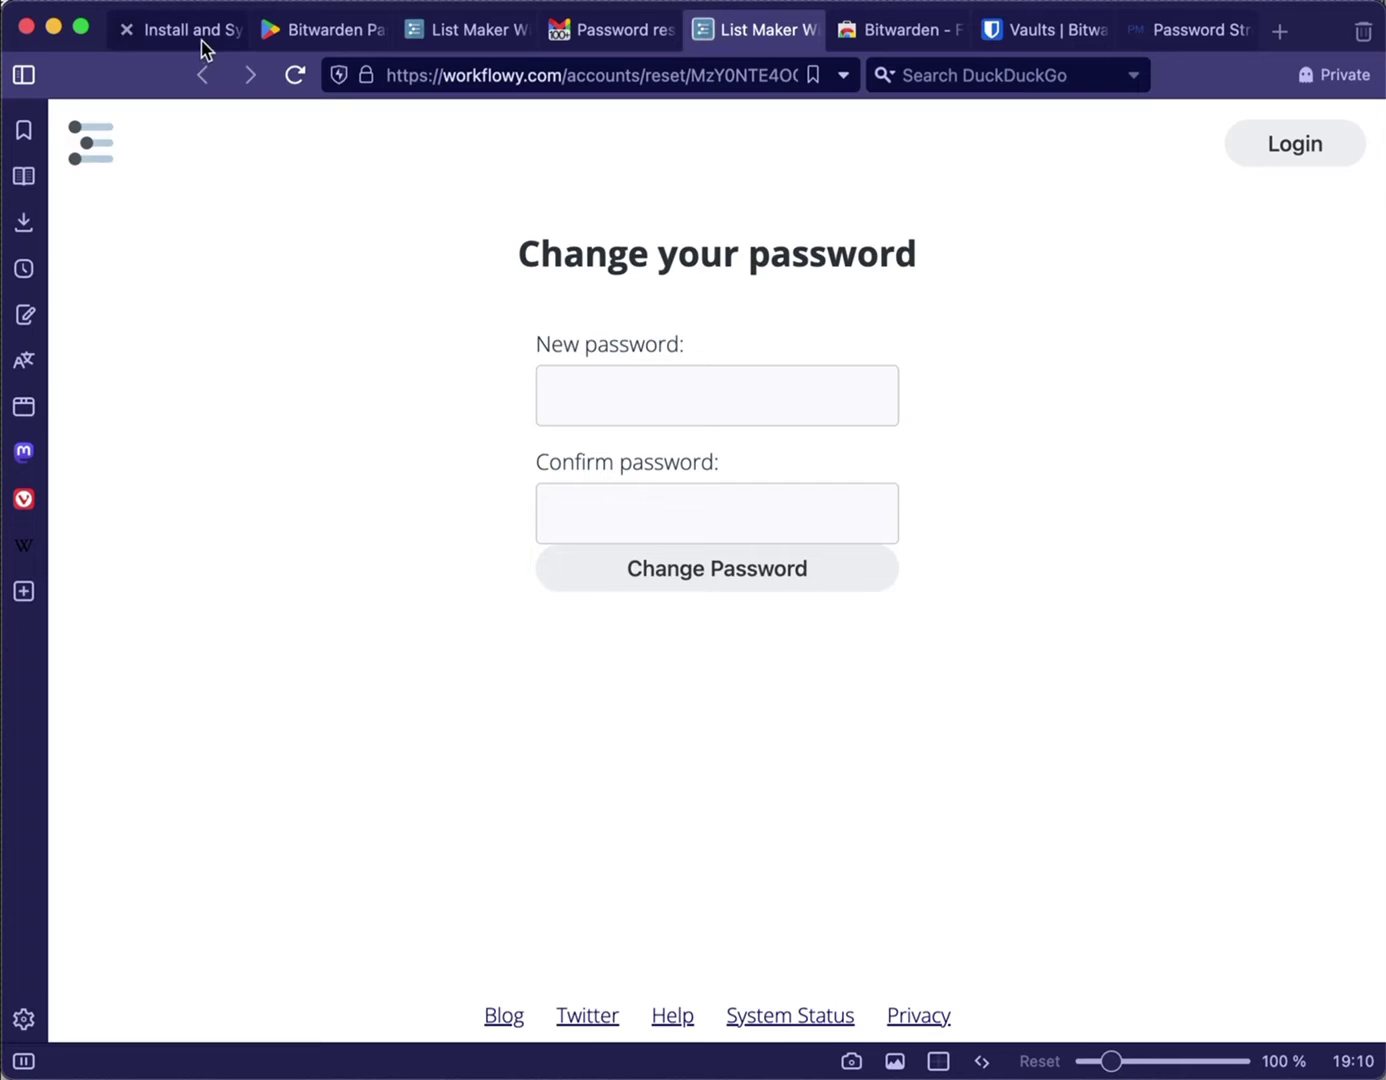
Step: Start a new vault item through New > Item, keeping the Login type
{"action": "mouse_move", "coordinate": [197, 37]}
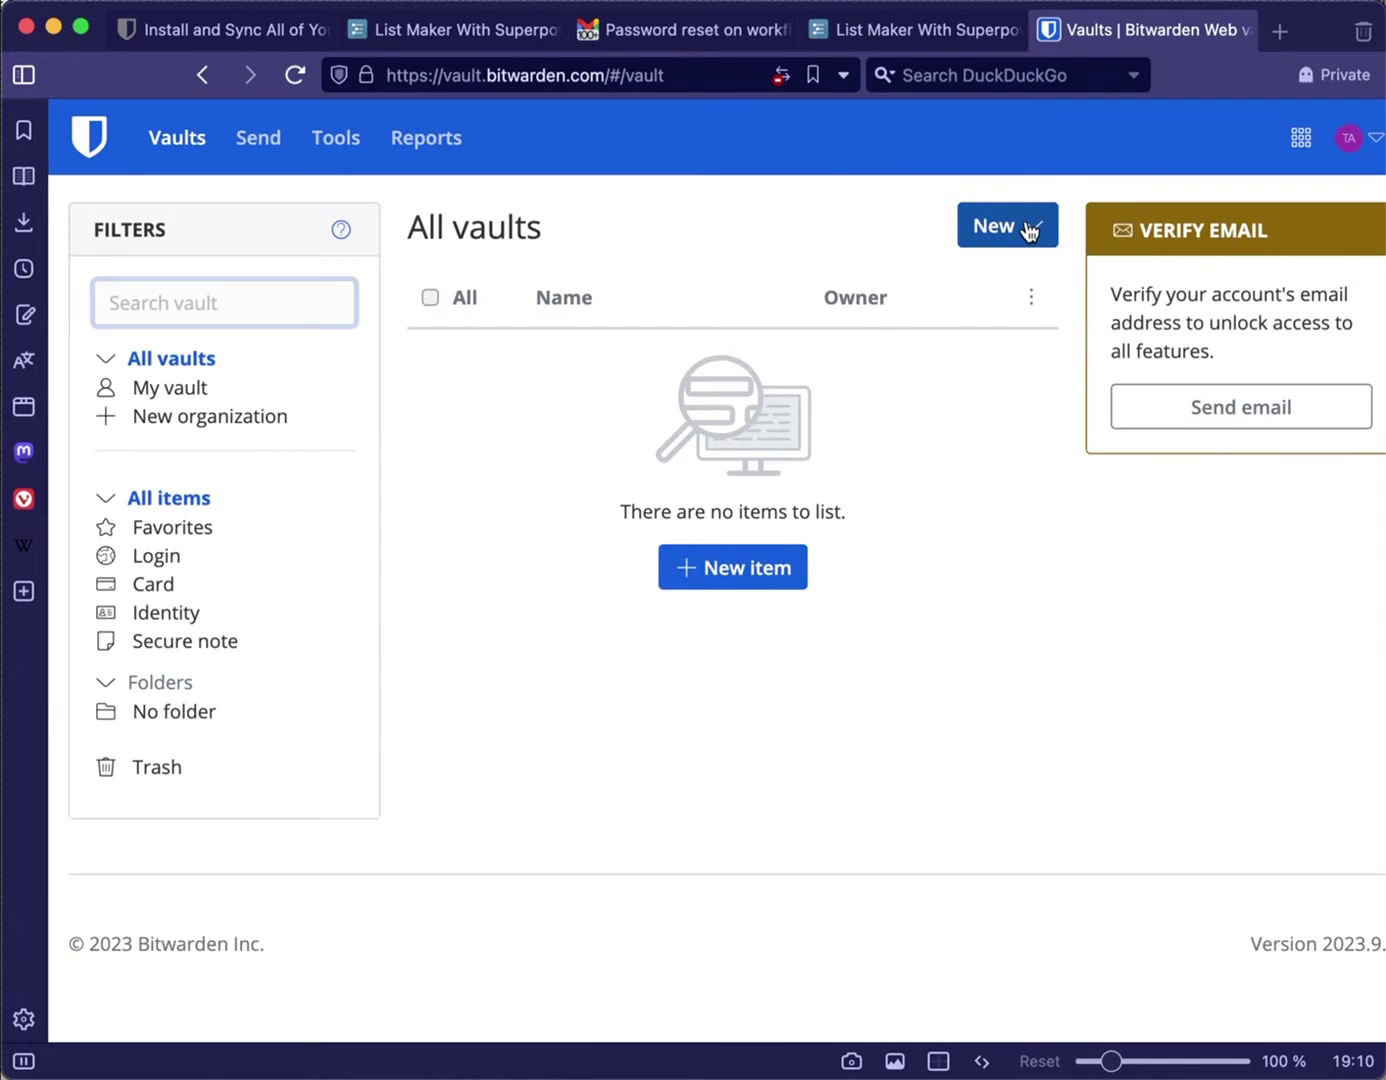
{"action": "left_click", "coordinate": [1022, 228]}
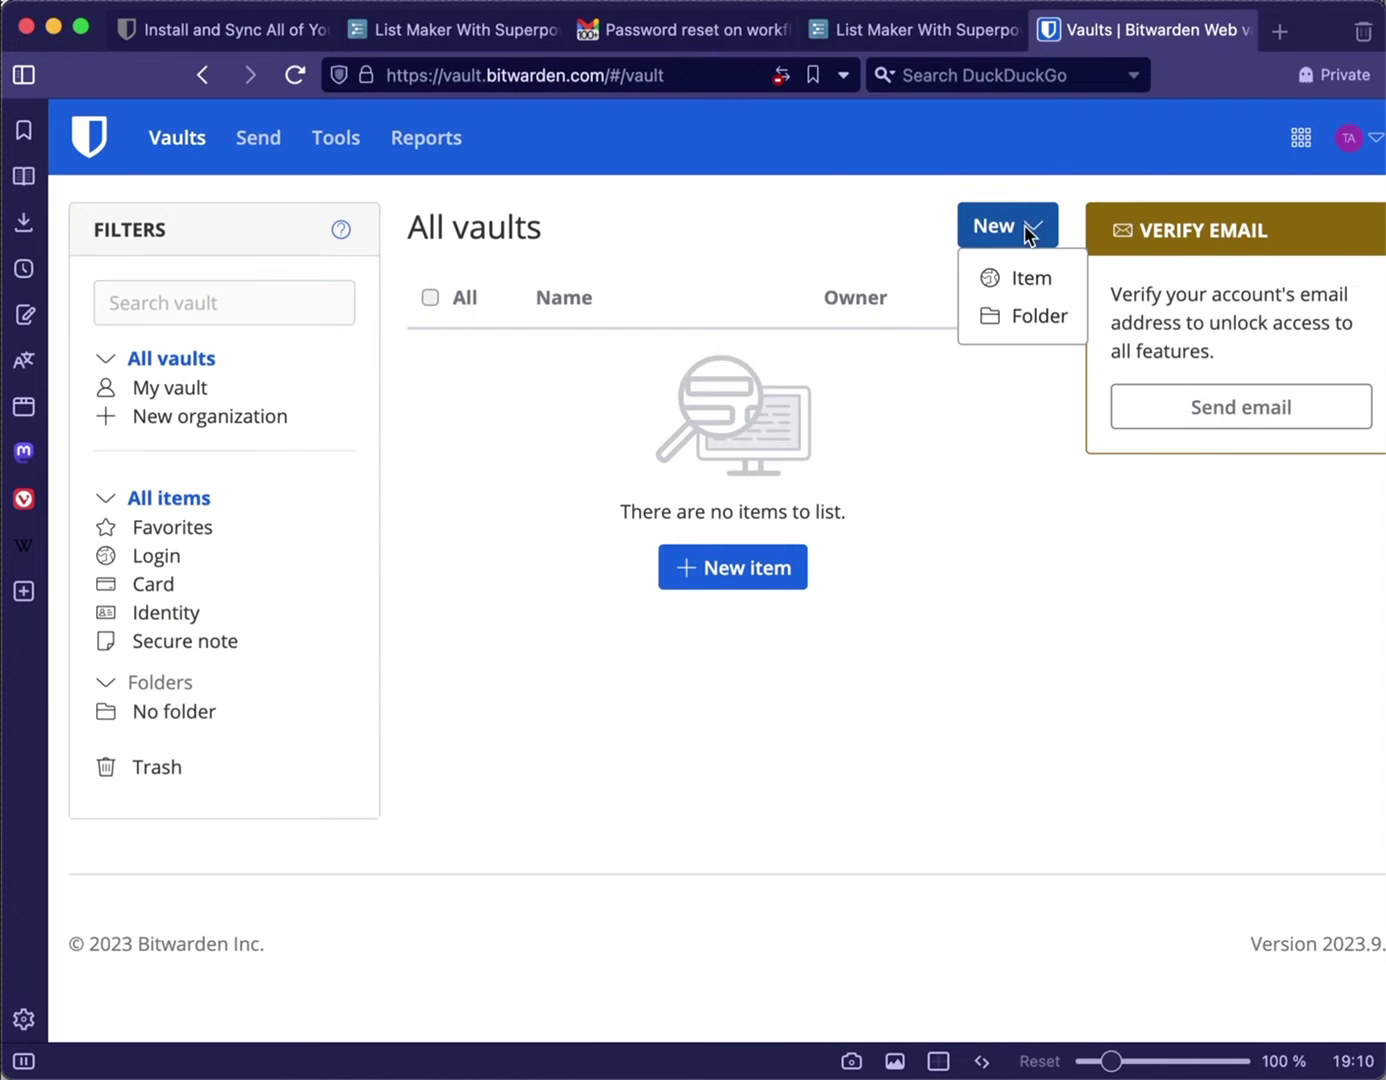
{"action": "left_click", "coordinate": [1021, 274]}
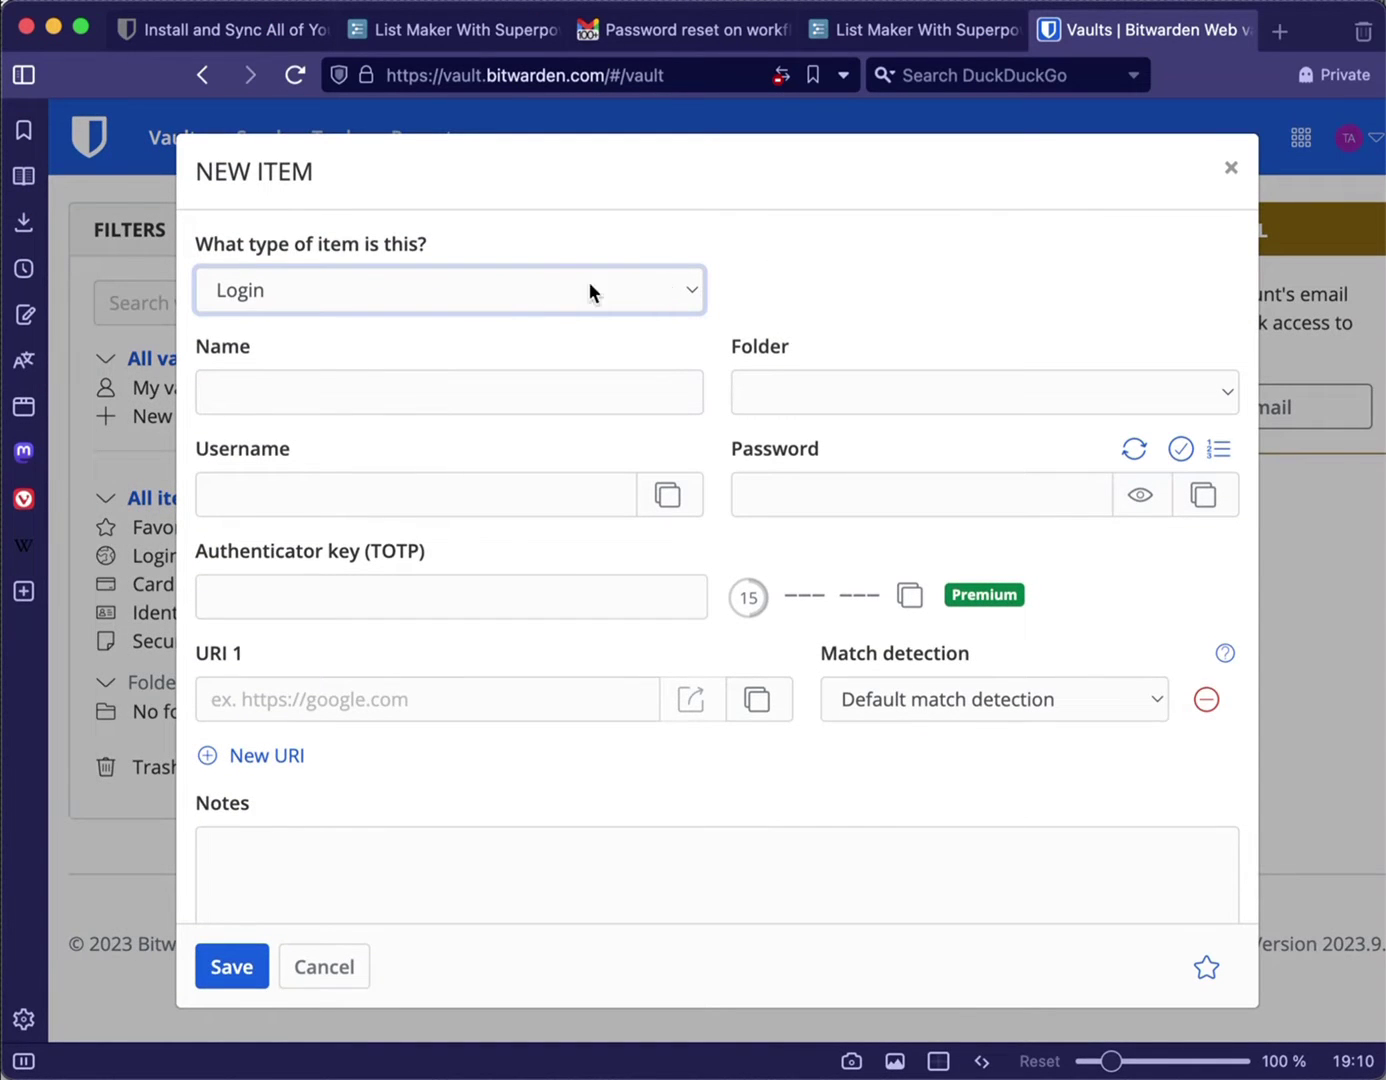
{"action": "left_click", "coordinate": [488, 285]}
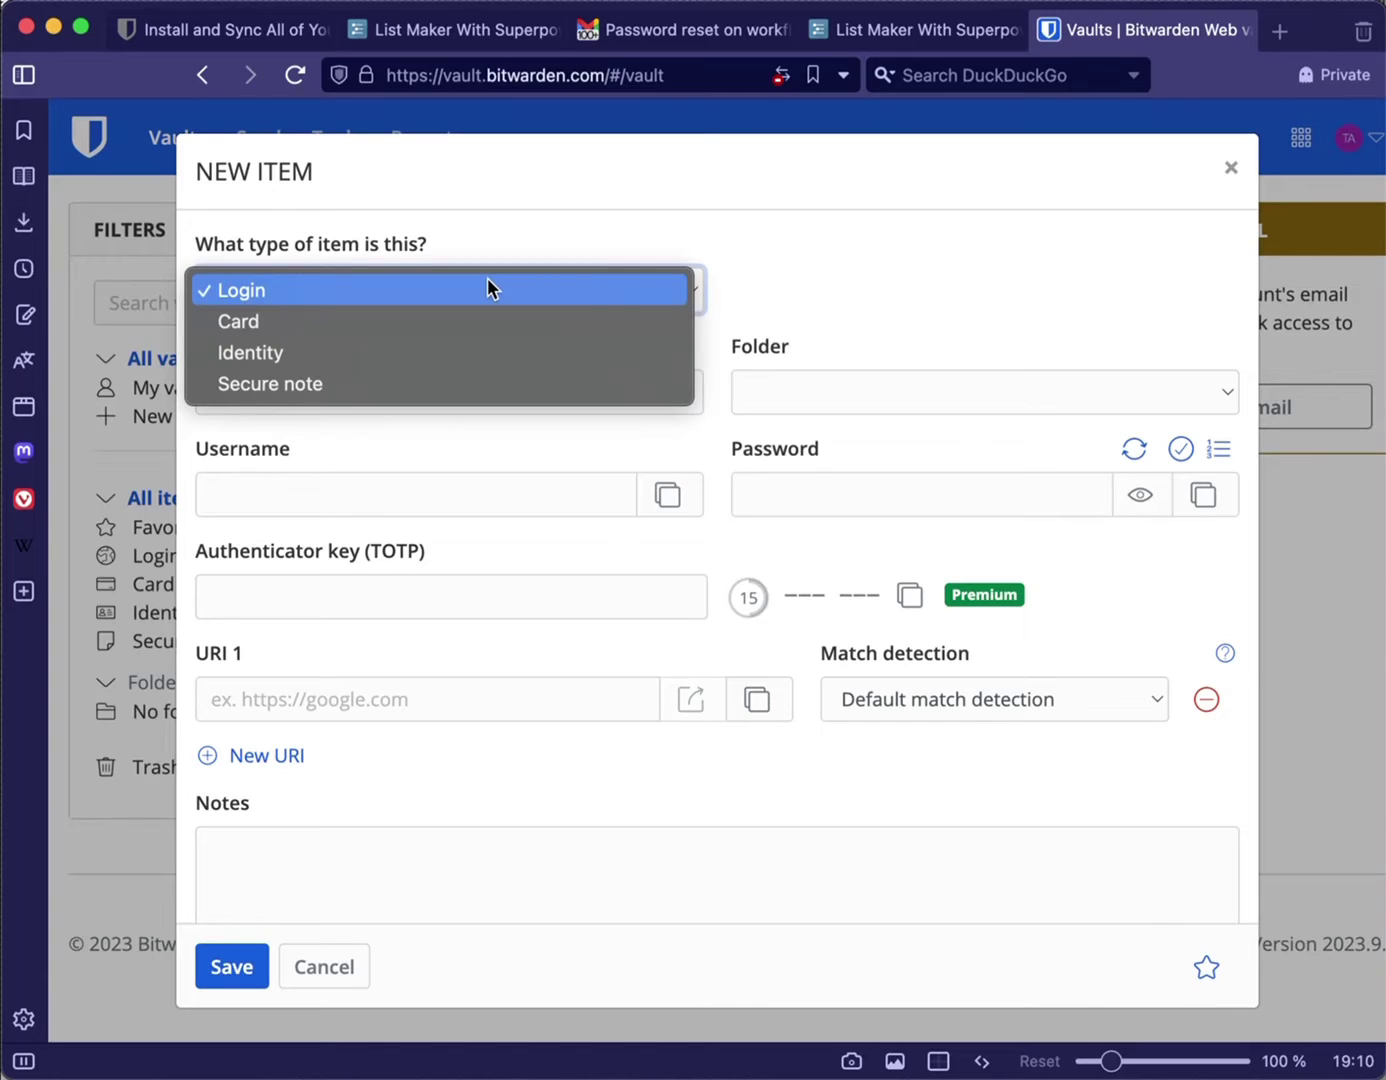
{"action": "left_click", "coordinate": [490, 289]}
{"action": "left_click", "coordinate": [448, 381]}
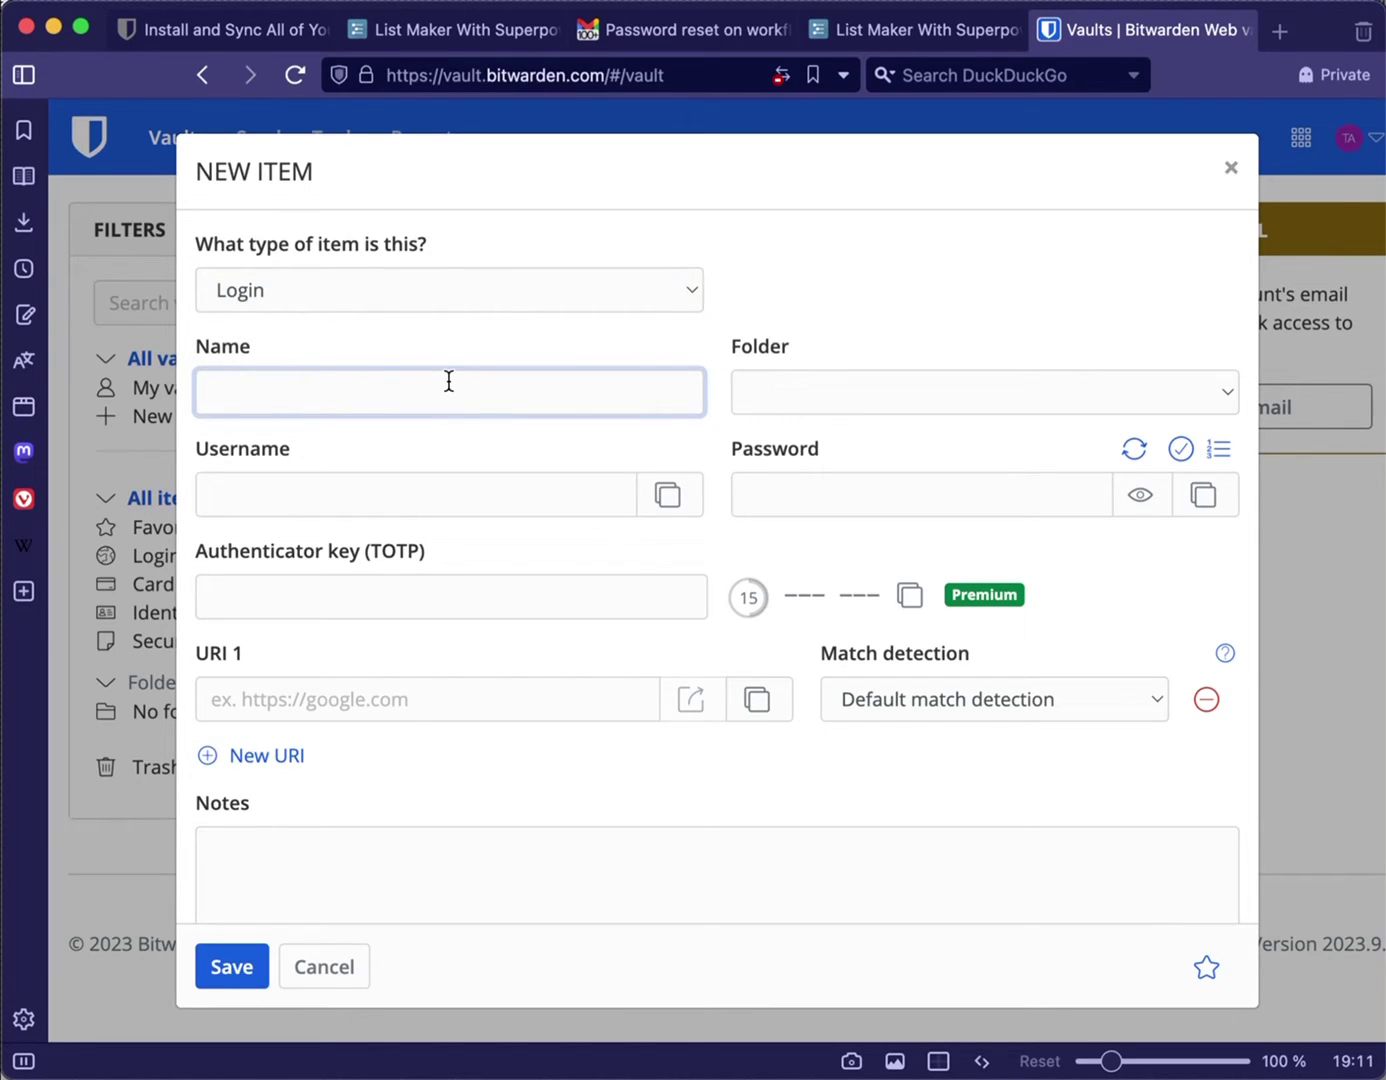
{"action": "left_click", "coordinate": [466, 289]}
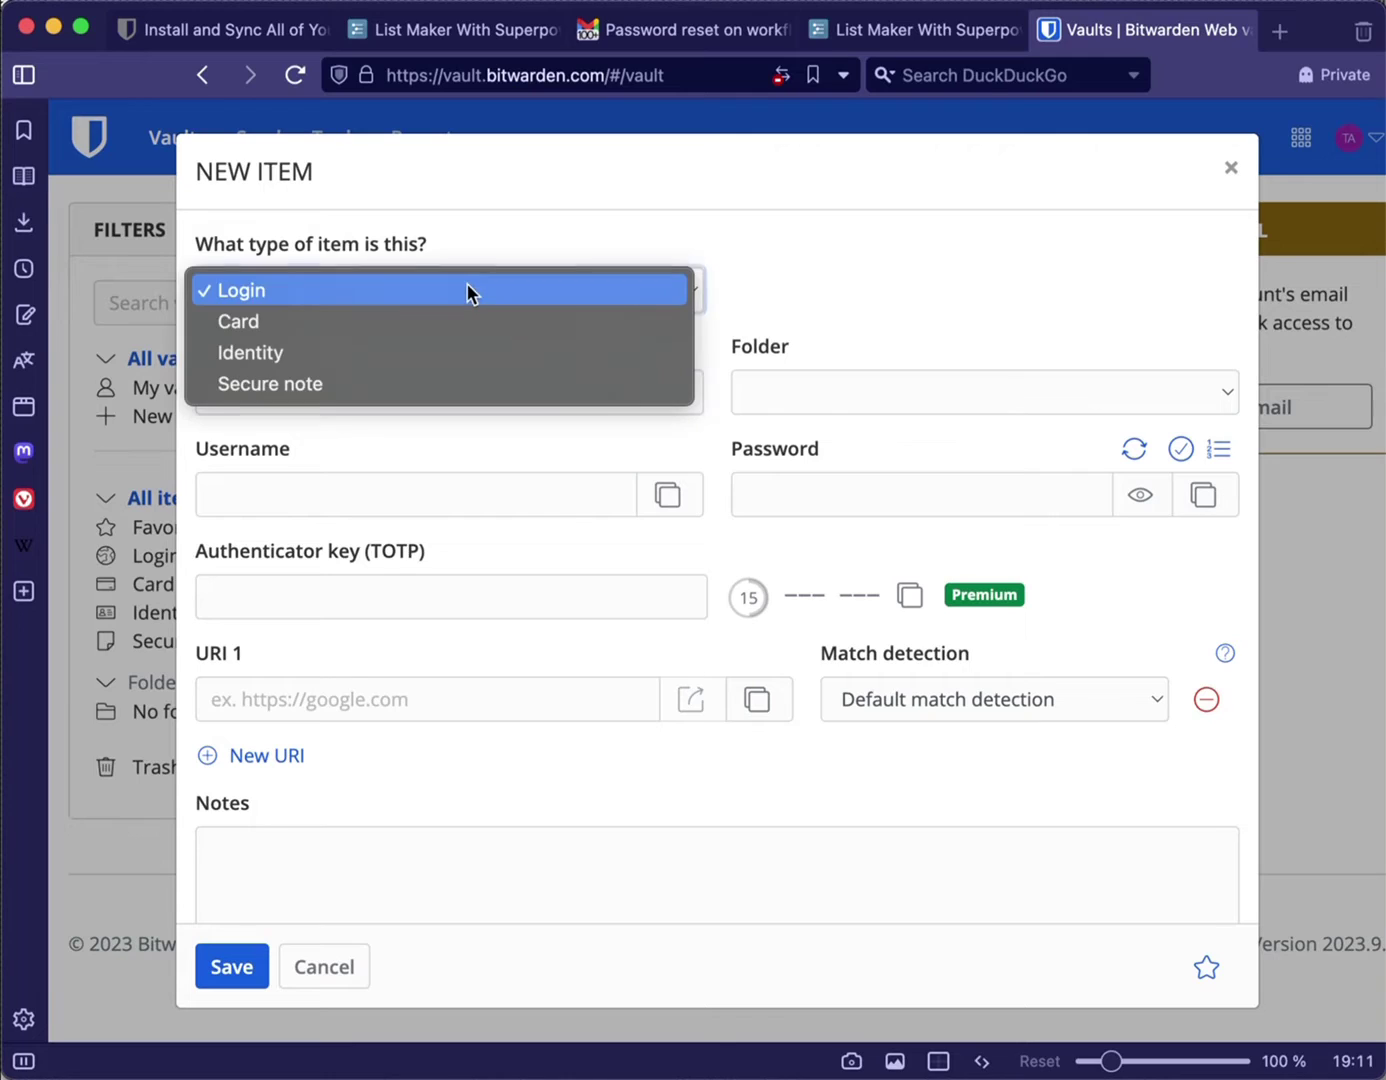
{"action": "left_click", "coordinate": [503, 218]}
{"action": "left_click", "coordinate": [399, 398]}
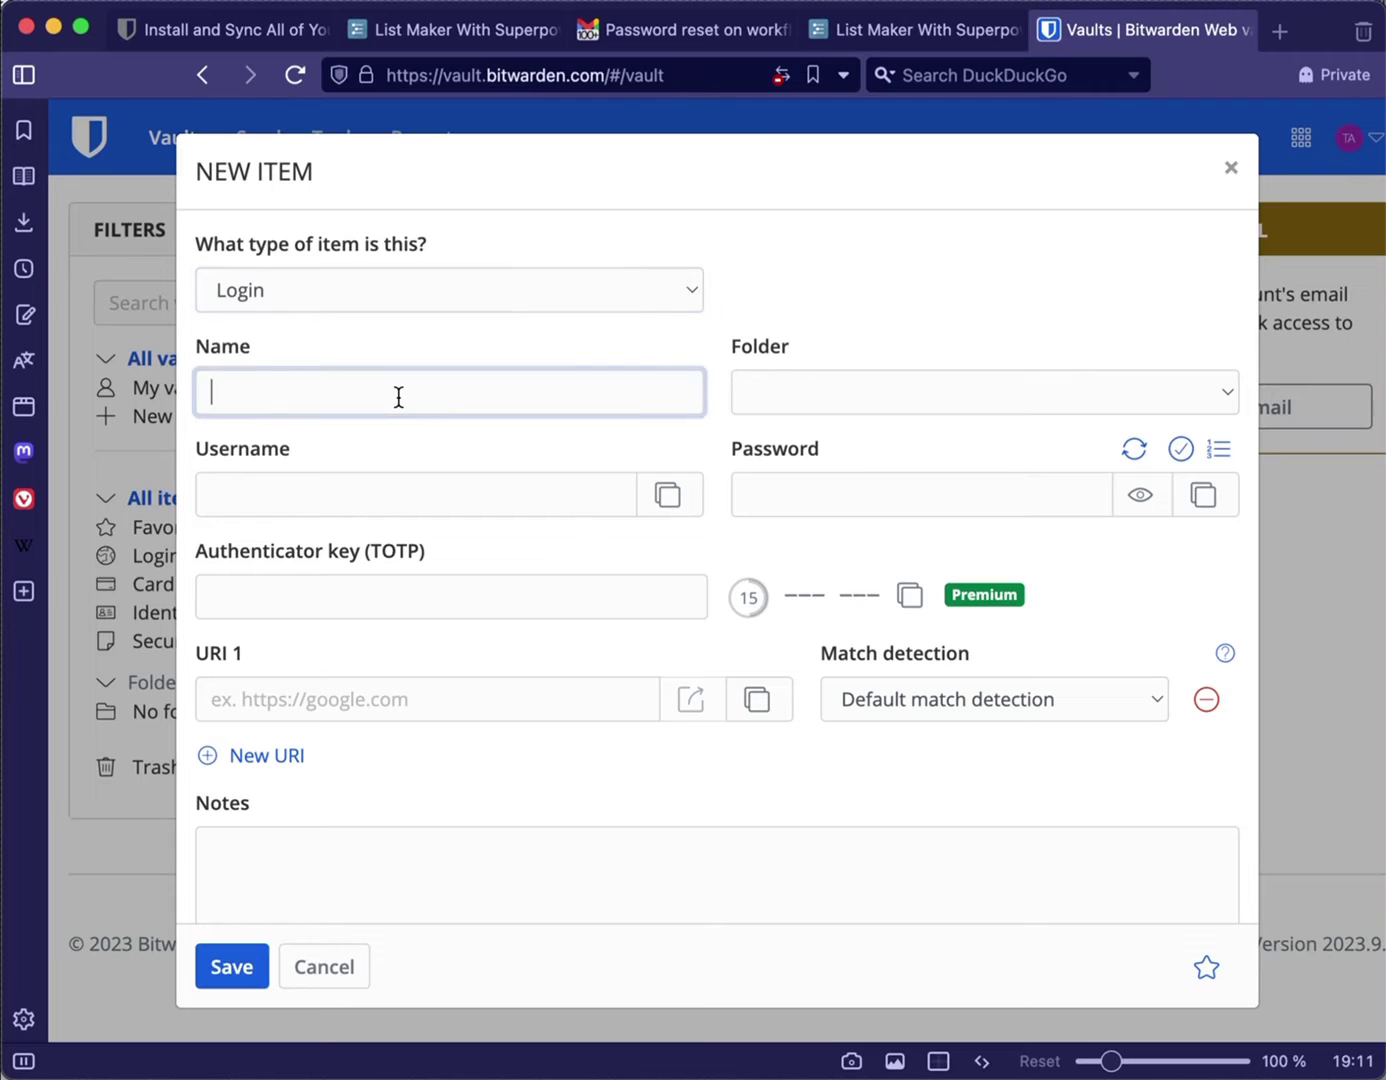
Step: Name the item WorkFlowy and enter the account e-mail as its username
{"action": "type", "text": "WorkFlowy"}
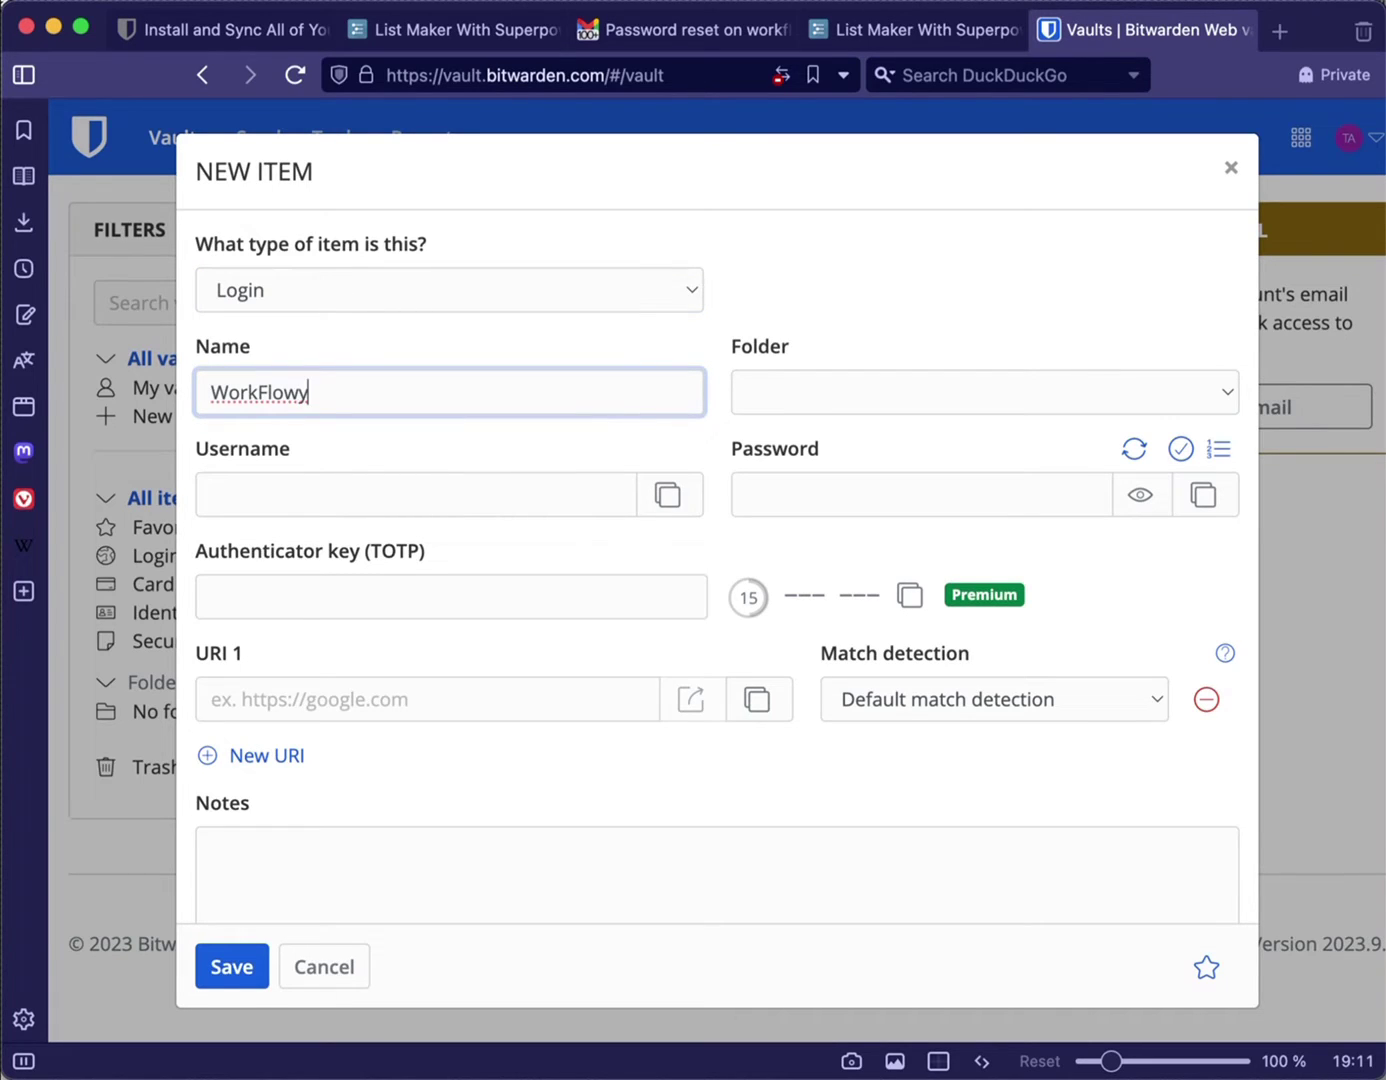
{"action": "left_click", "coordinate": [348, 485]}
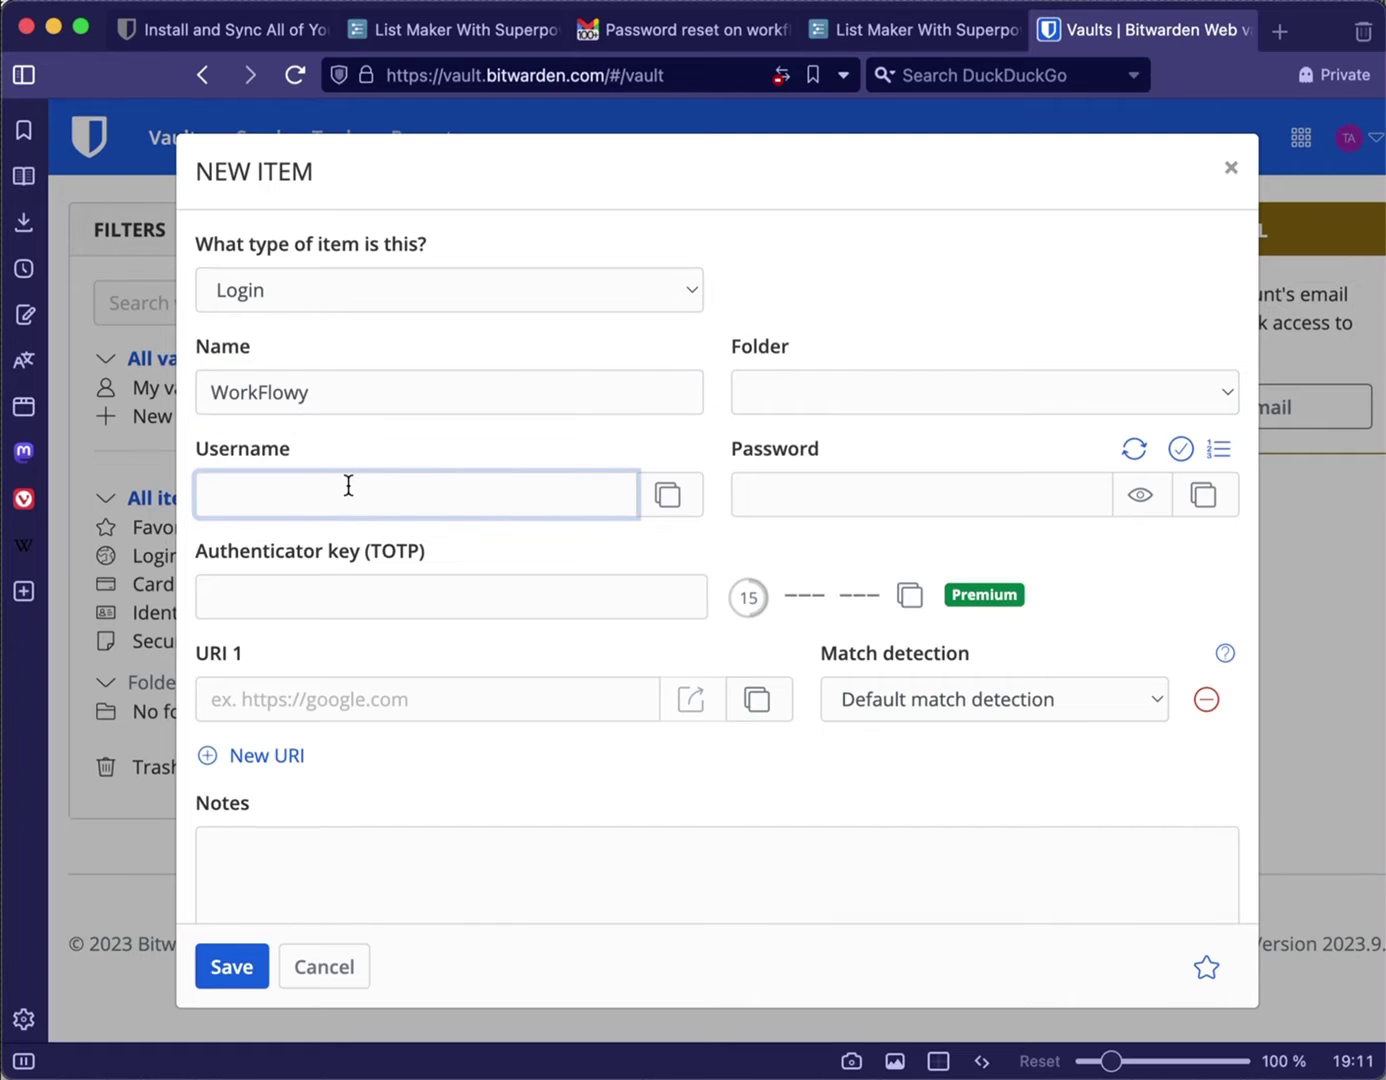
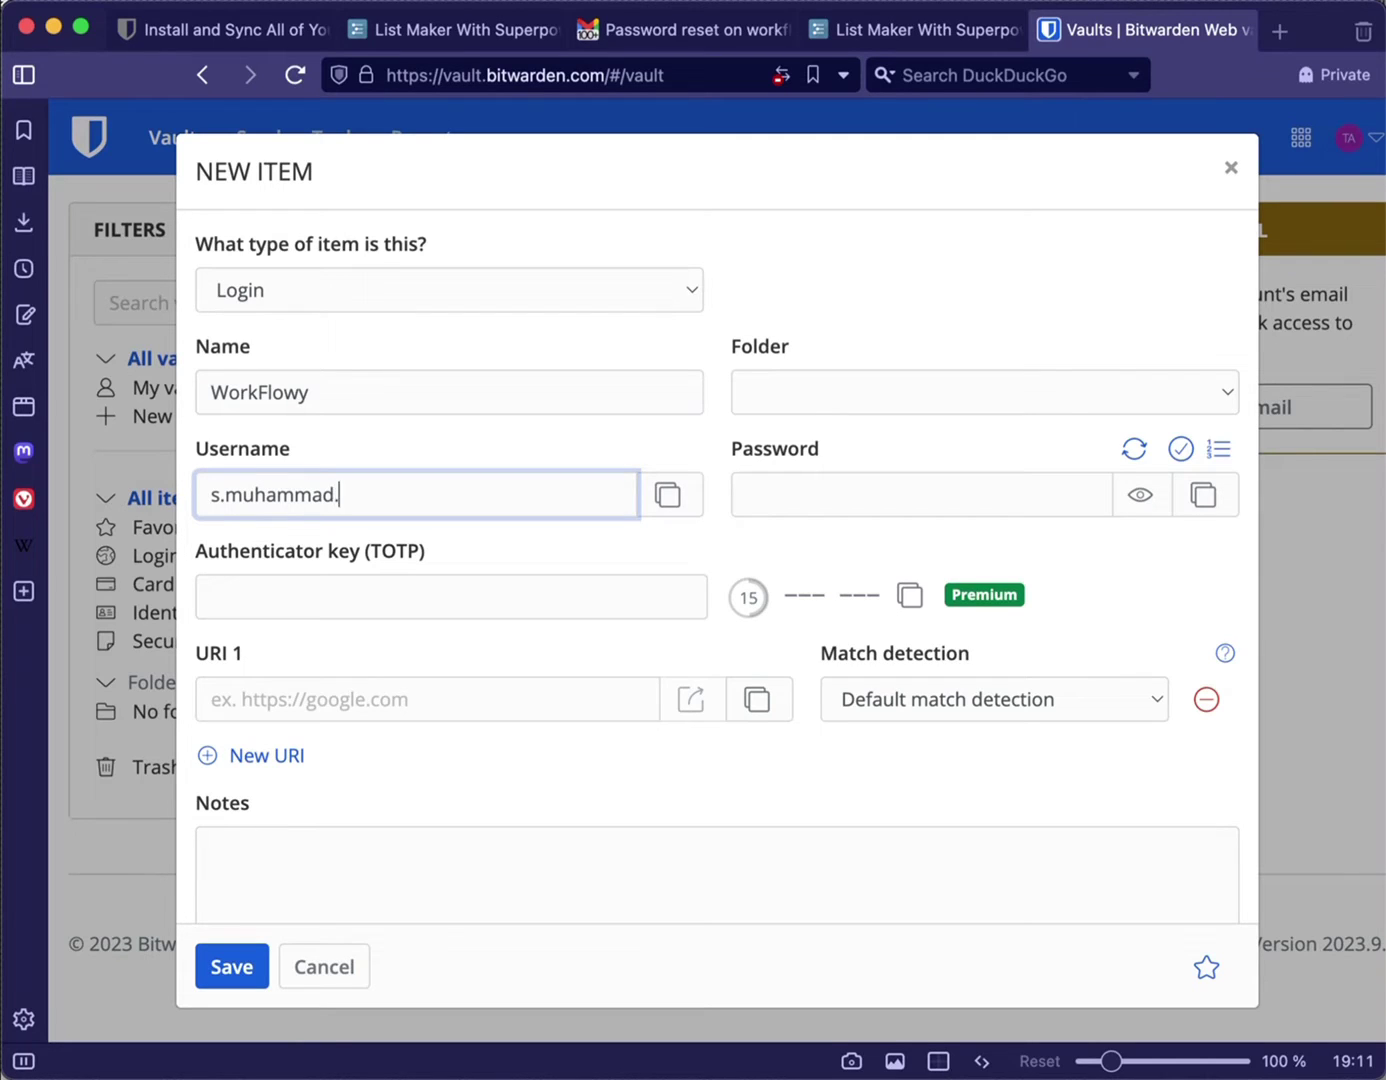
{"action": "key", "text": "Tab"}
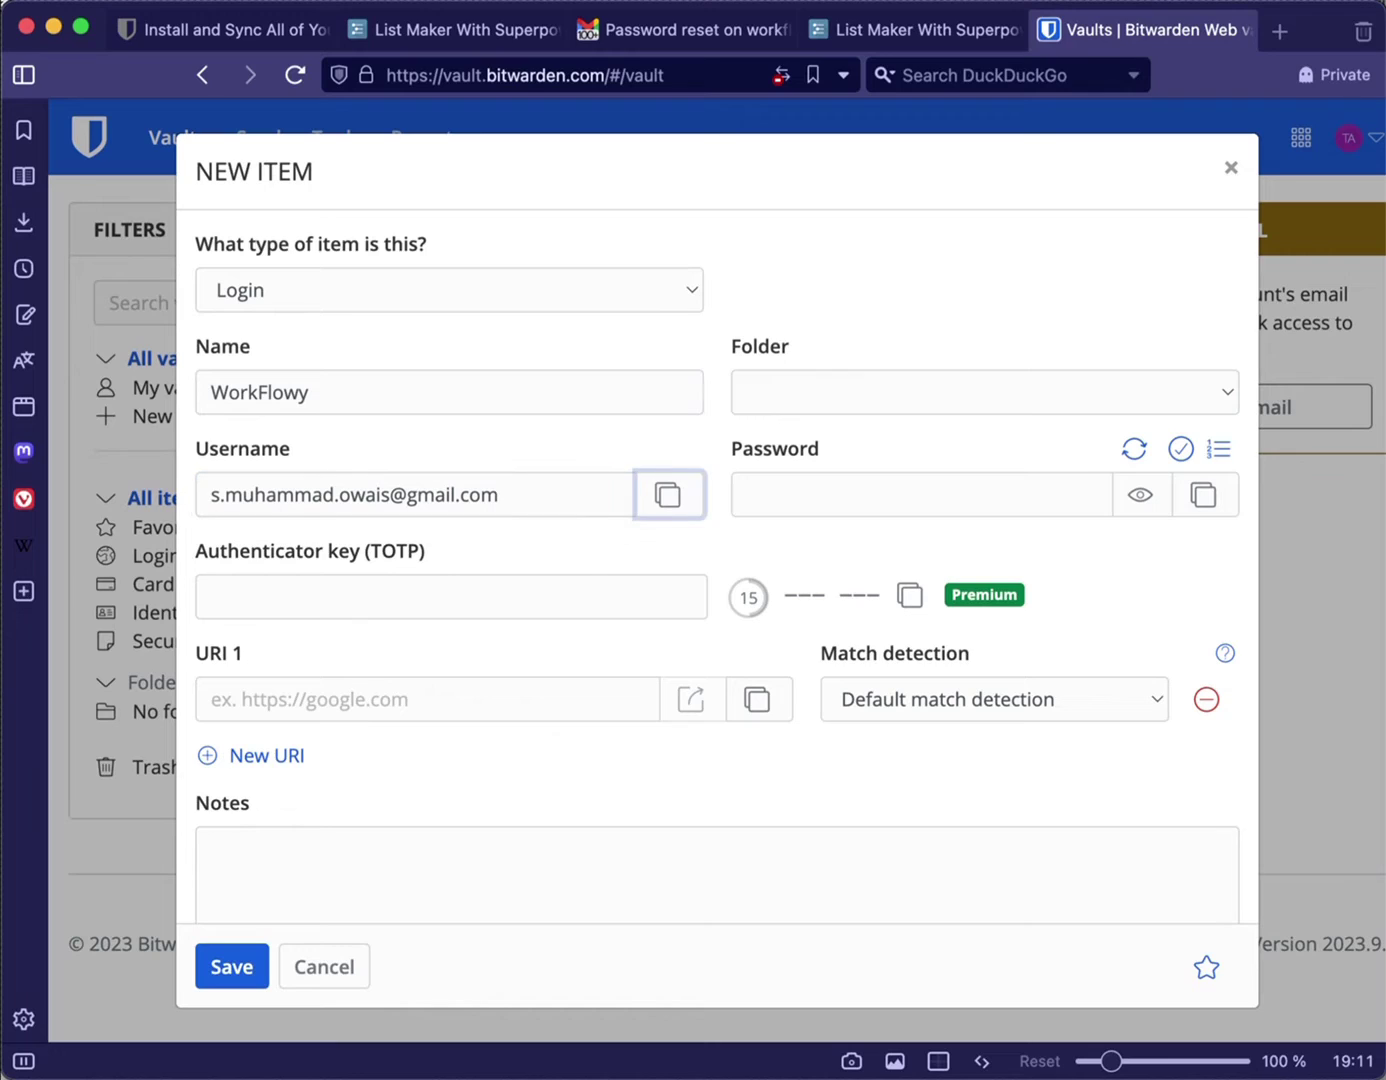
{"action": "left_click", "coordinate": [979, 497]}
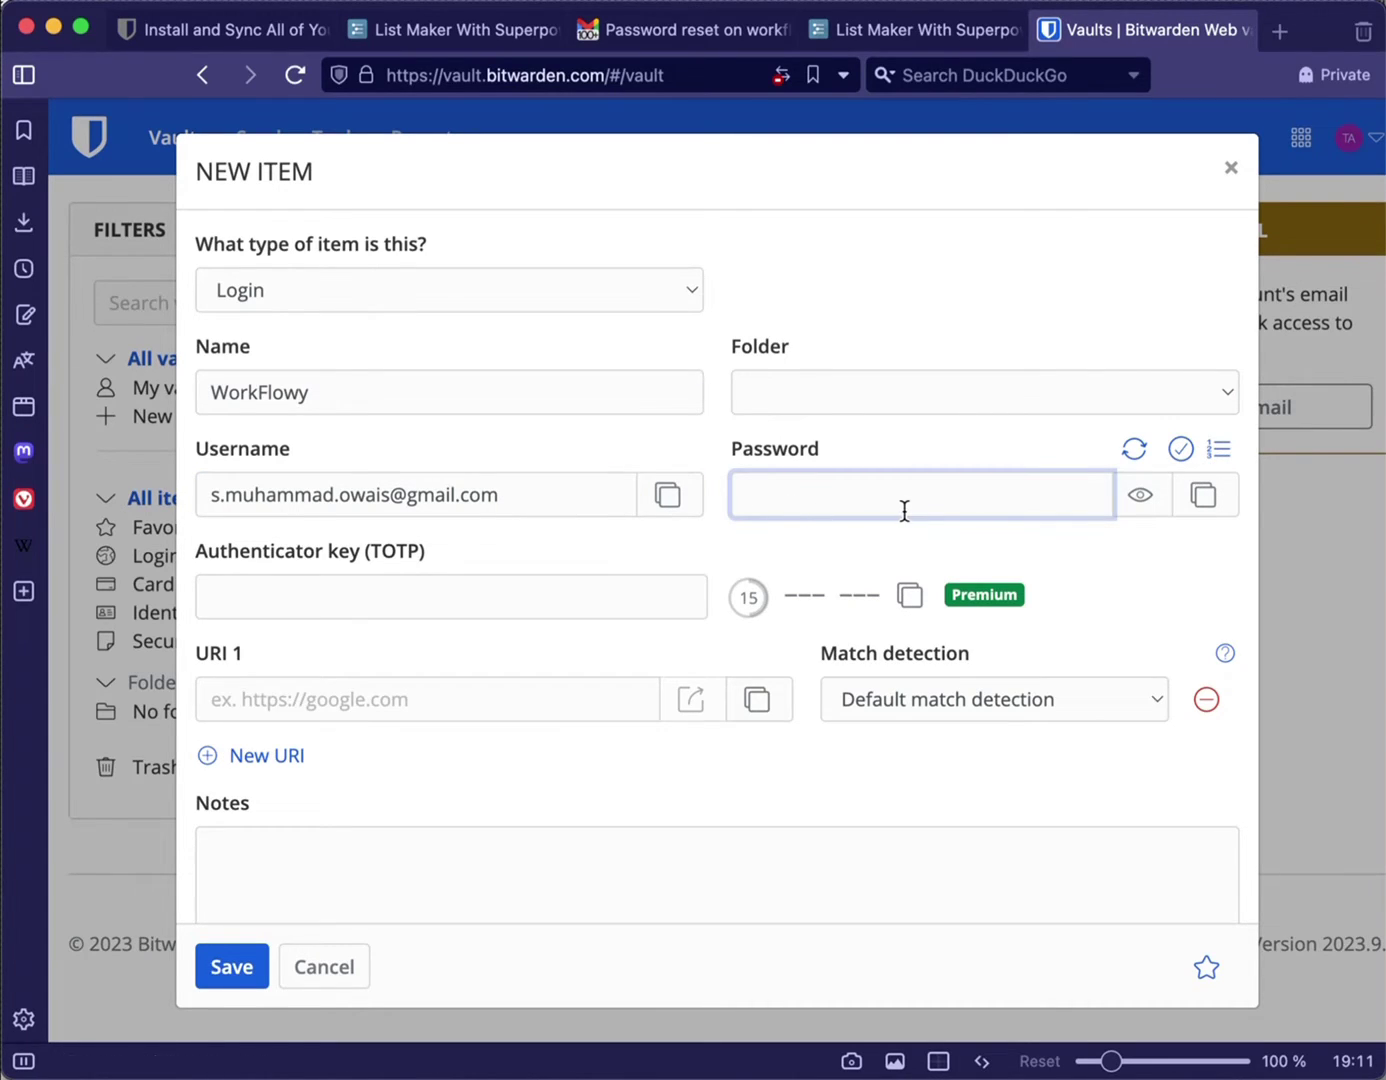
Step: Generate a 14-character password for the WorkFlowy login, reveal it, and check it against known breaches
{"action": "left_click", "coordinate": [1132, 452]}
{"action": "left_click", "coordinate": [1133, 492]}
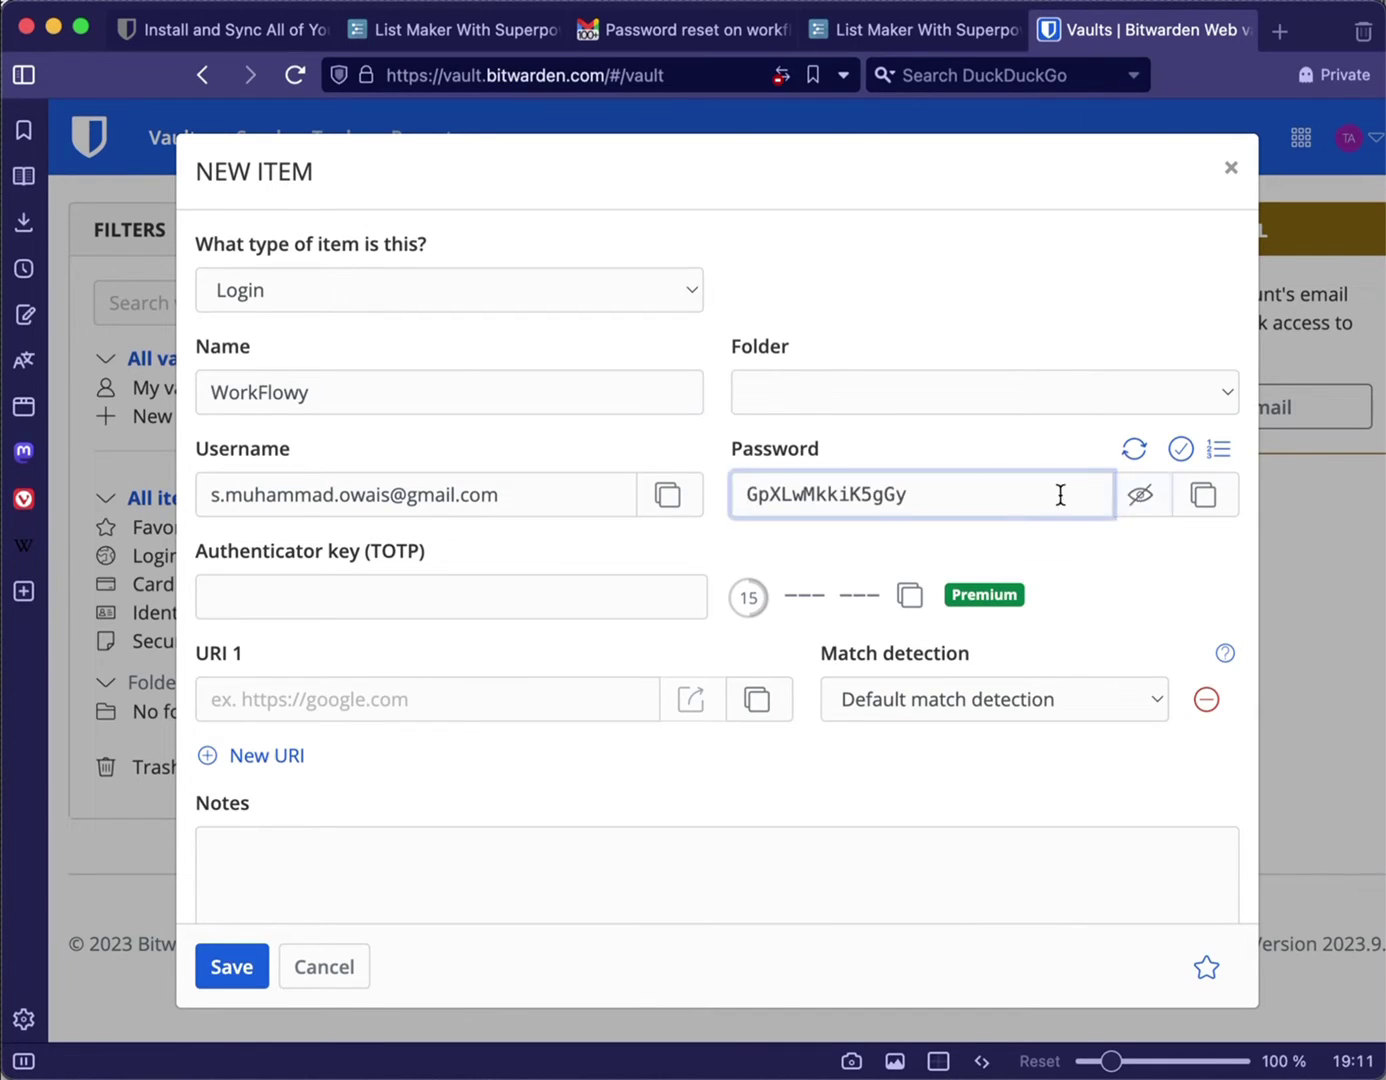
{"action": "left_click", "coordinate": [1181, 452]}
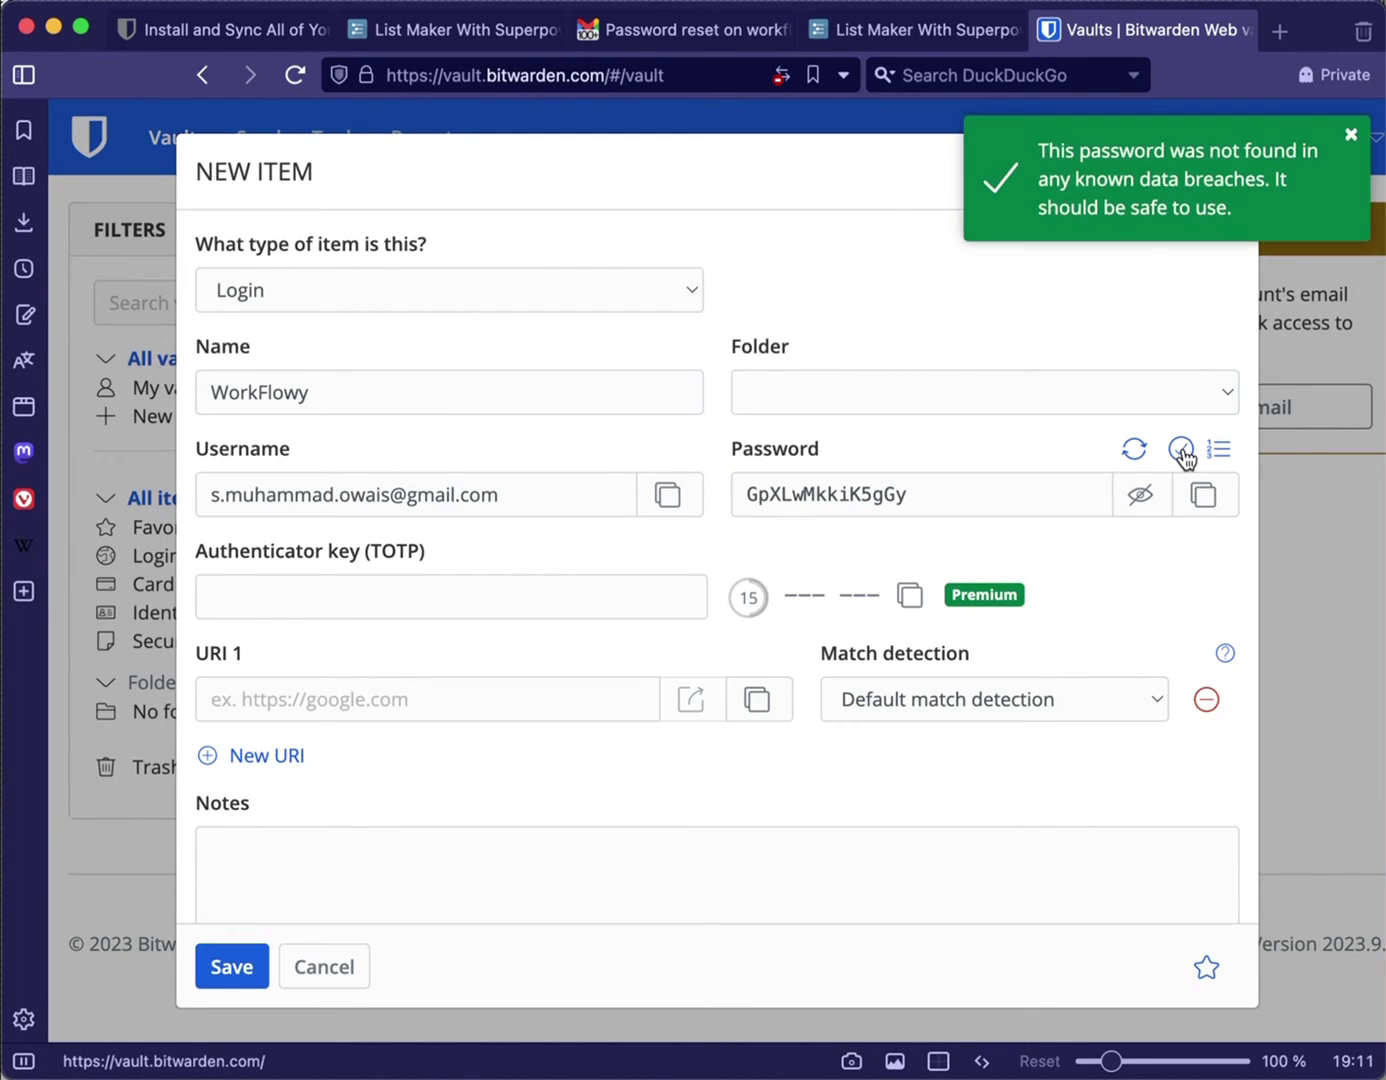
{"action": "left_click", "coordinate": [1217, 452]}
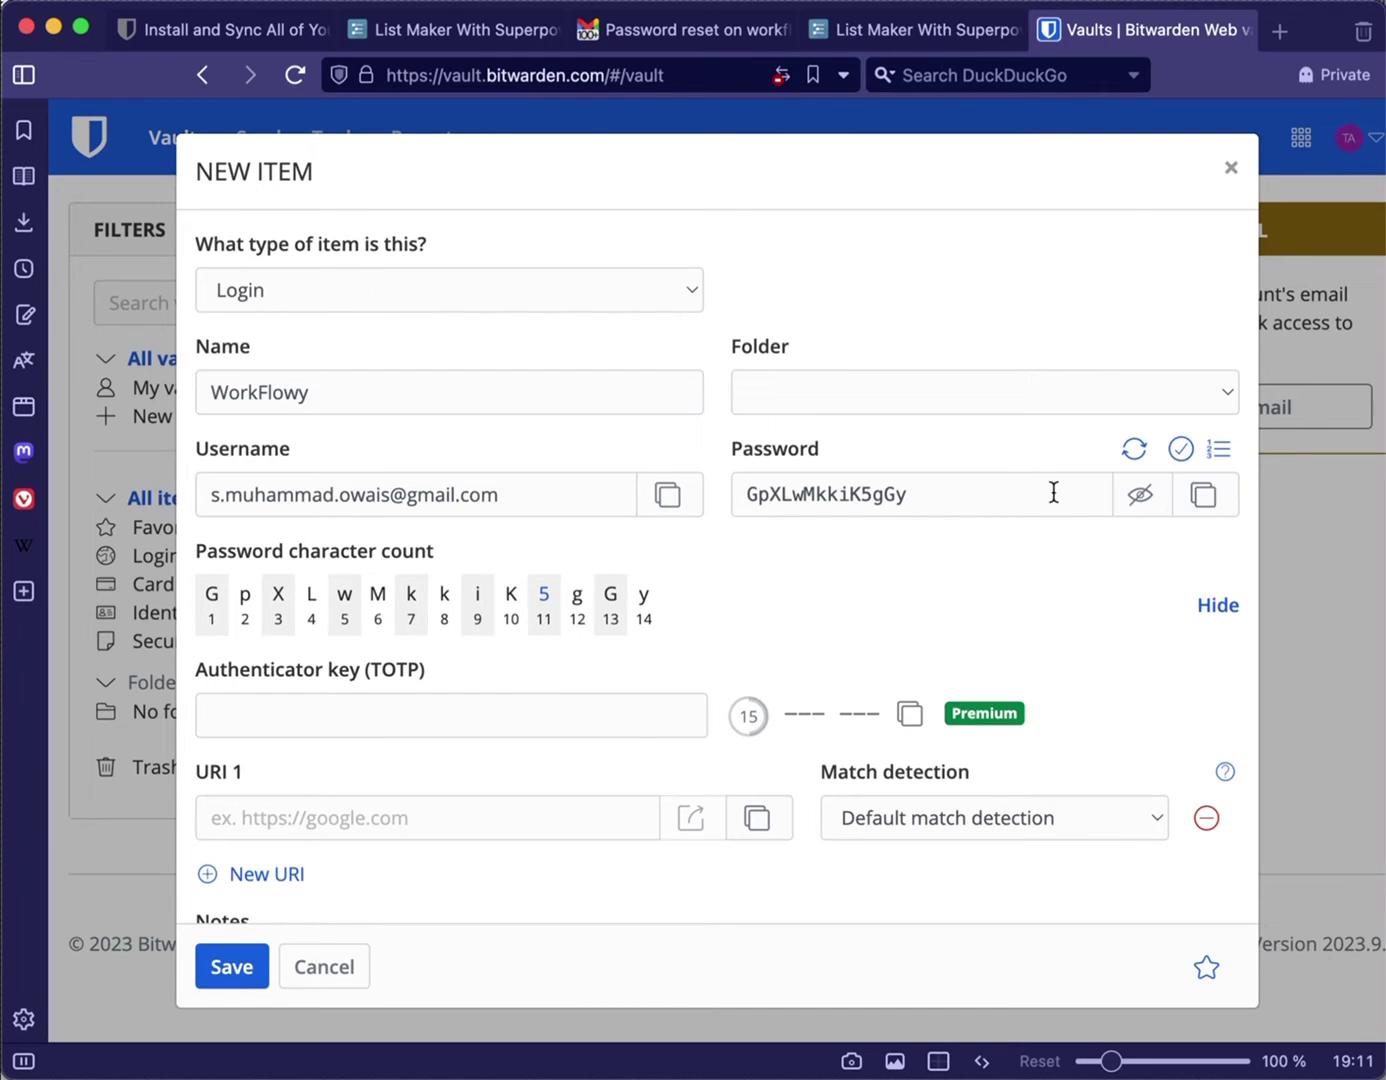
Step: Regenerate the WorkFlowy password three more times, confirming each replacement
{"action": "left_click", "coordinate": [1130, 450]}
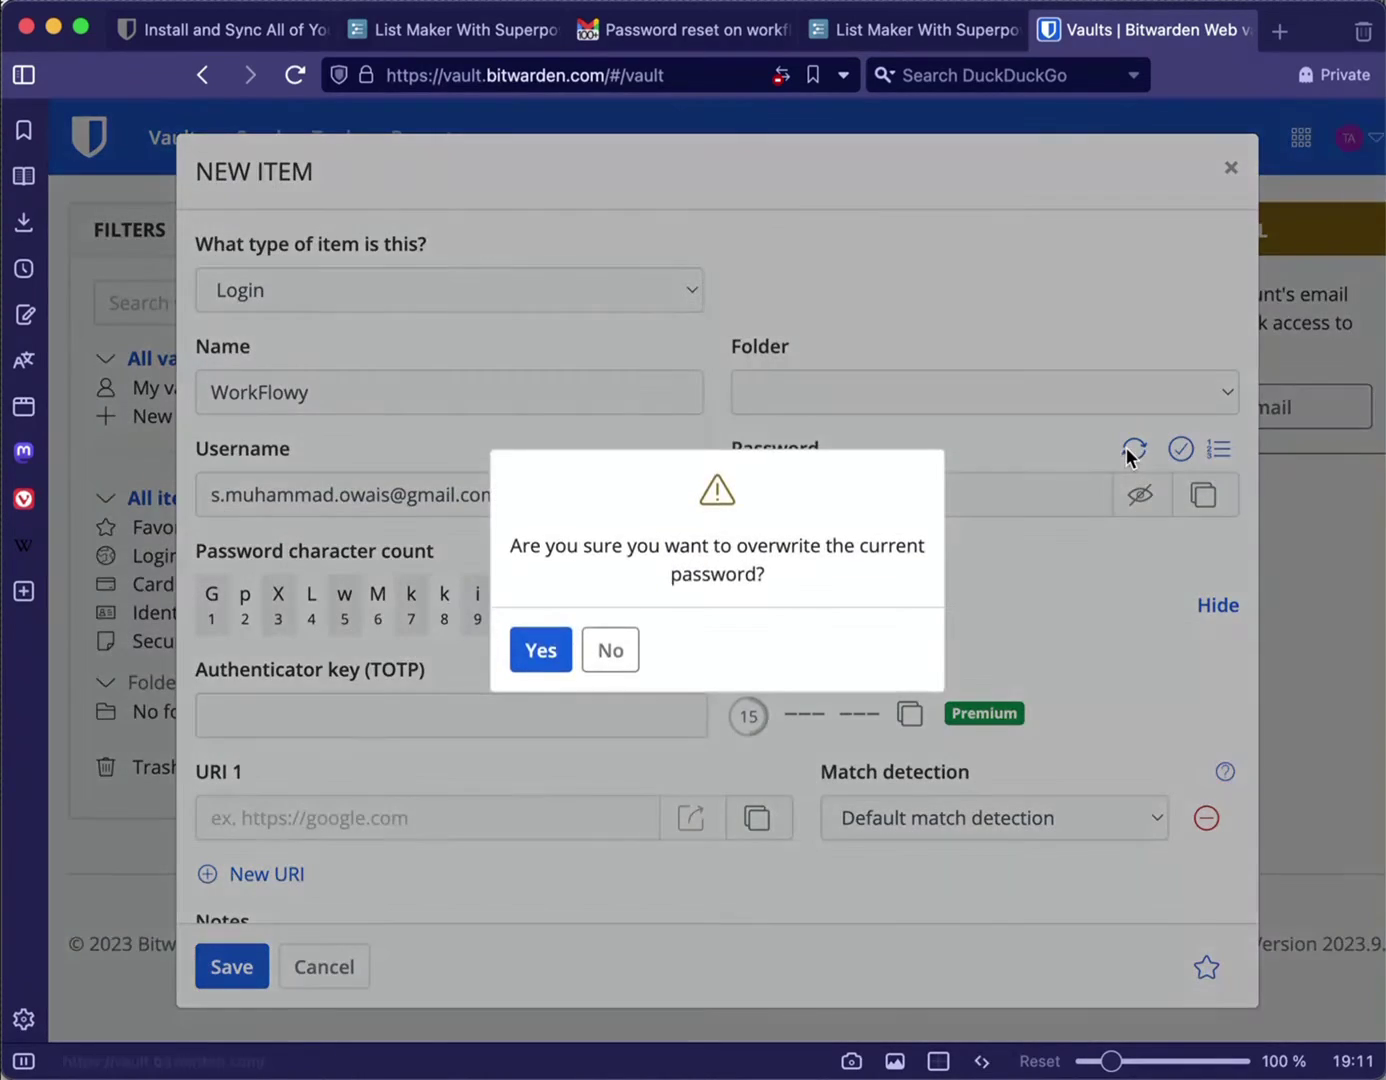
{"action": "left_click", "coordinate": [534, 652]}
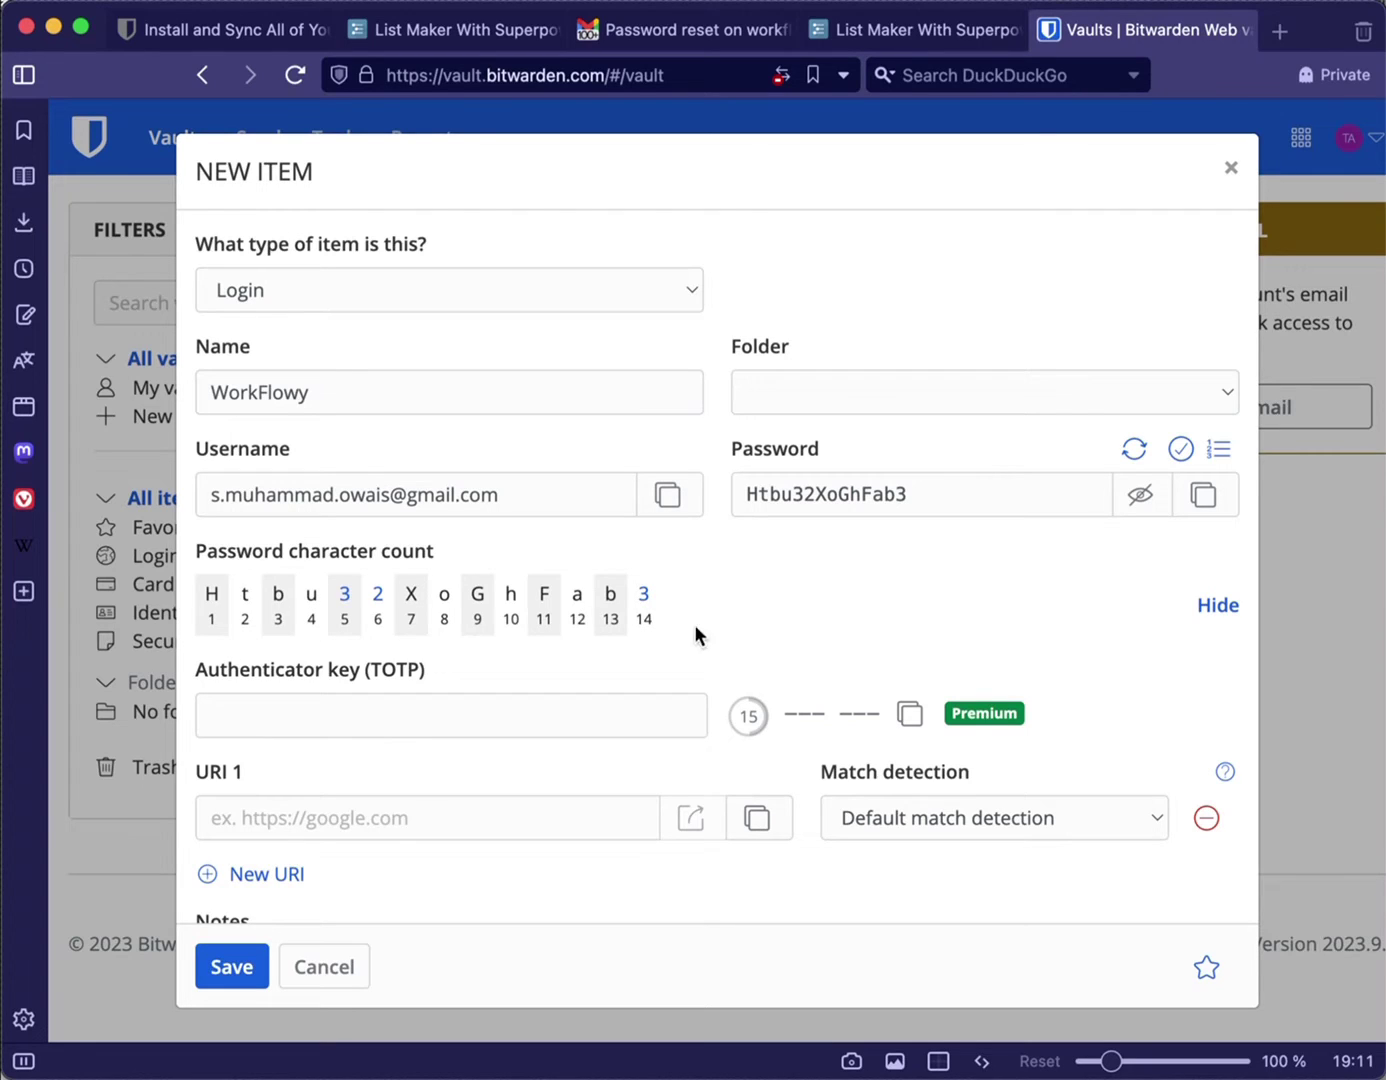
{"action": "left_click", "coordinate": [1135, 452]}
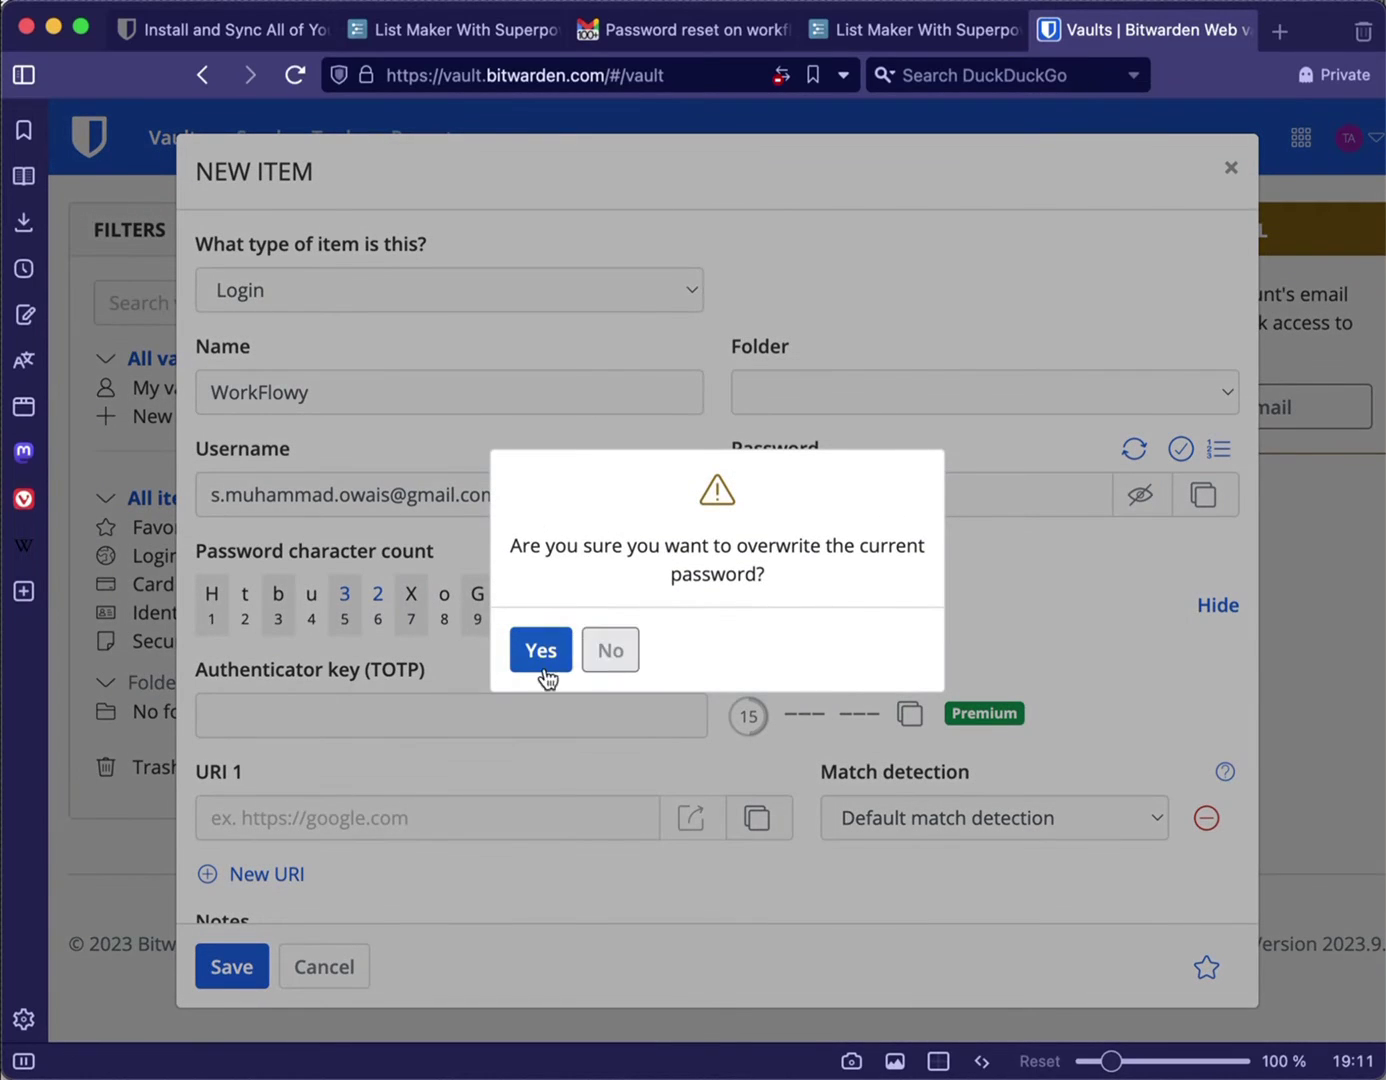
{"action": "left_click", "coordinate": [541, 663]}
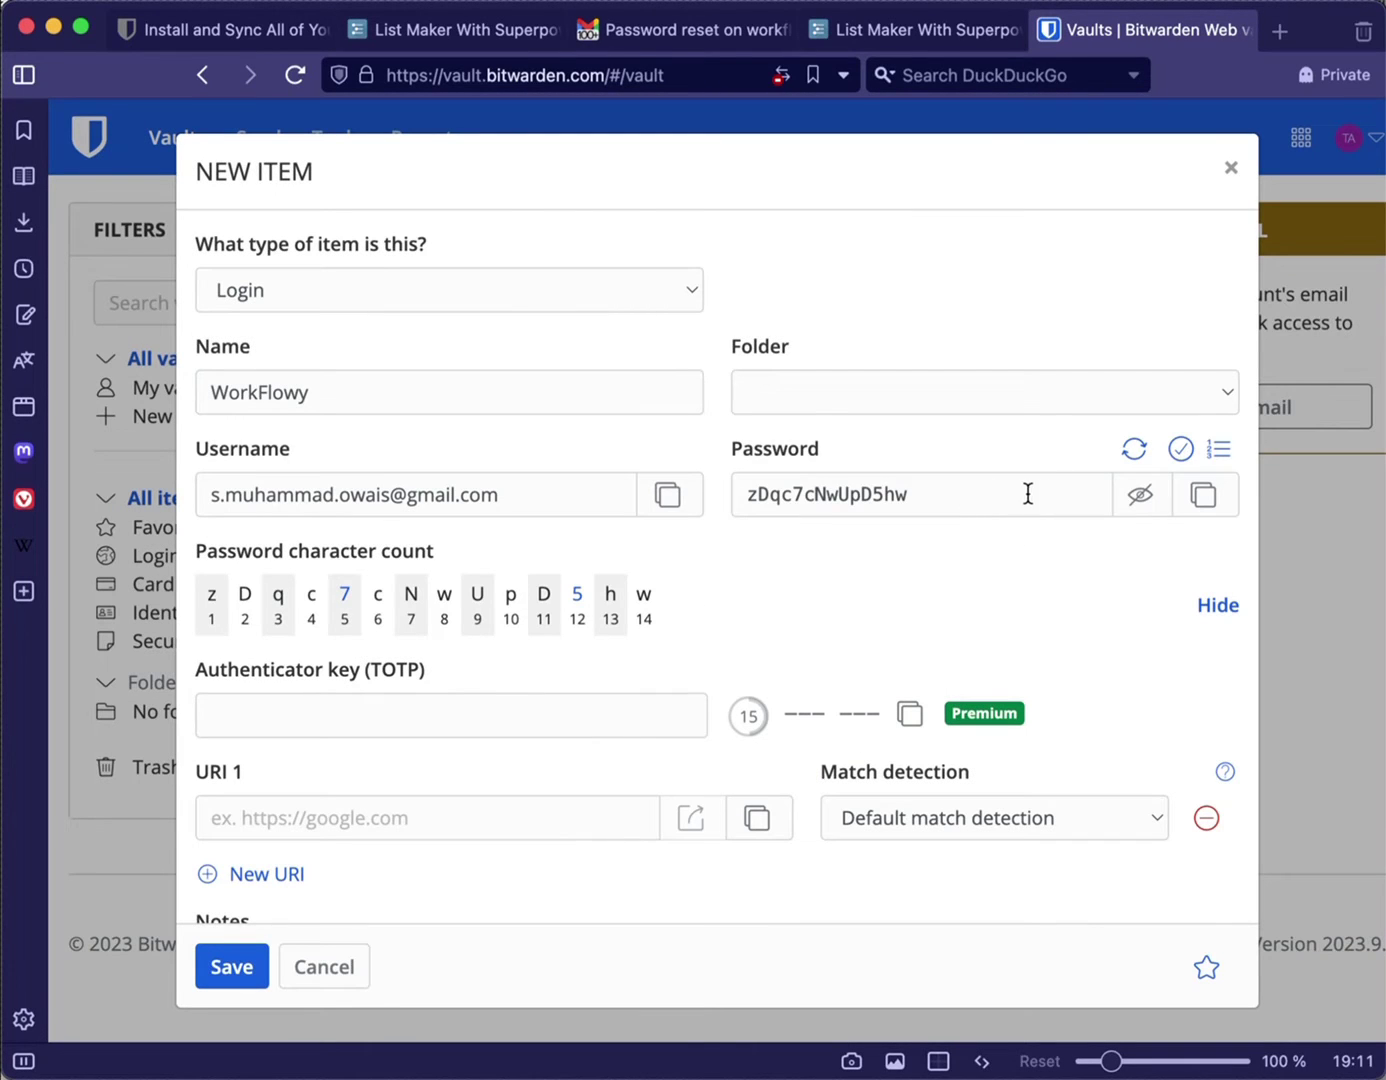
{"action": "left_click", "coordinate": [1141, 452]}
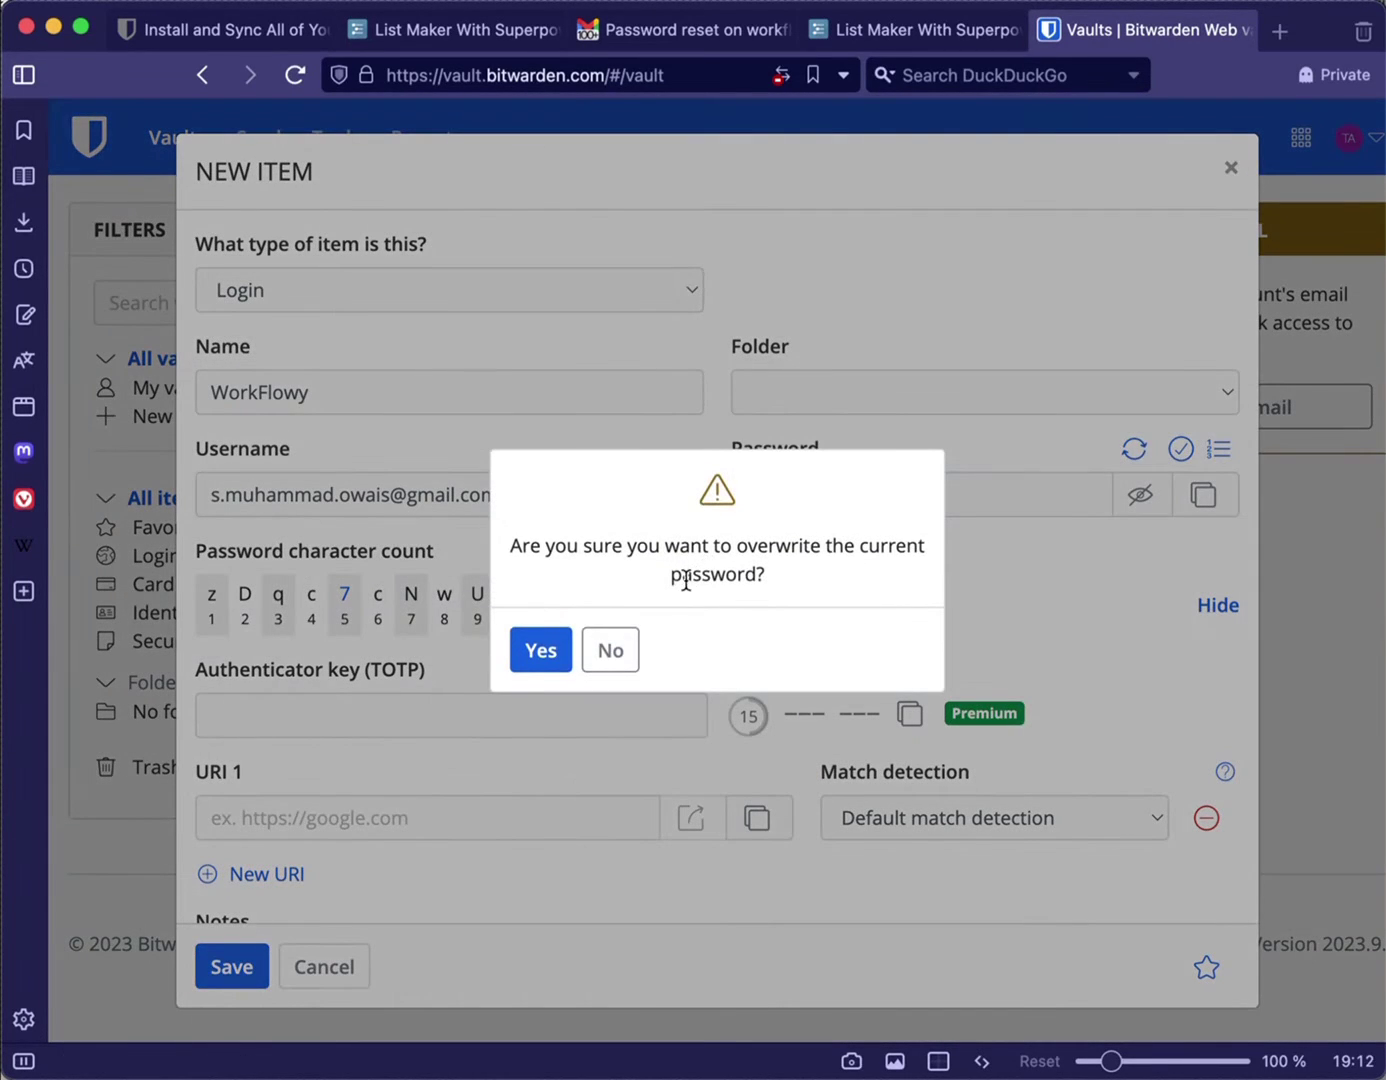
{"action": "left_click", "coordinate": [541, 650]}
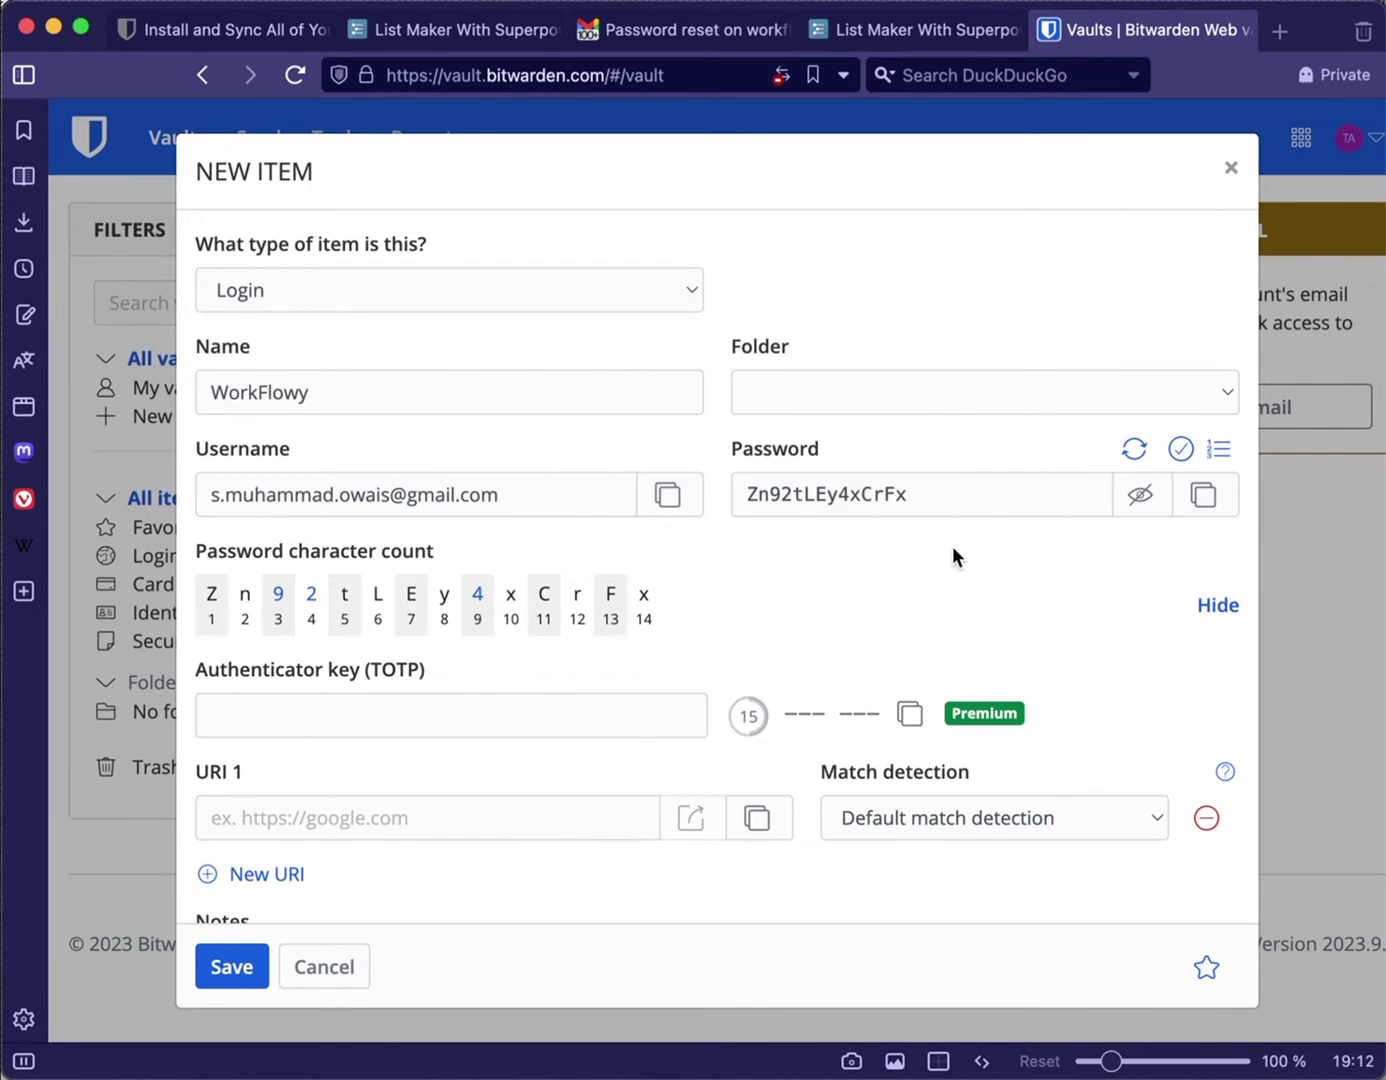
{"action": "left_click", "coordinate": [1054, 491]}
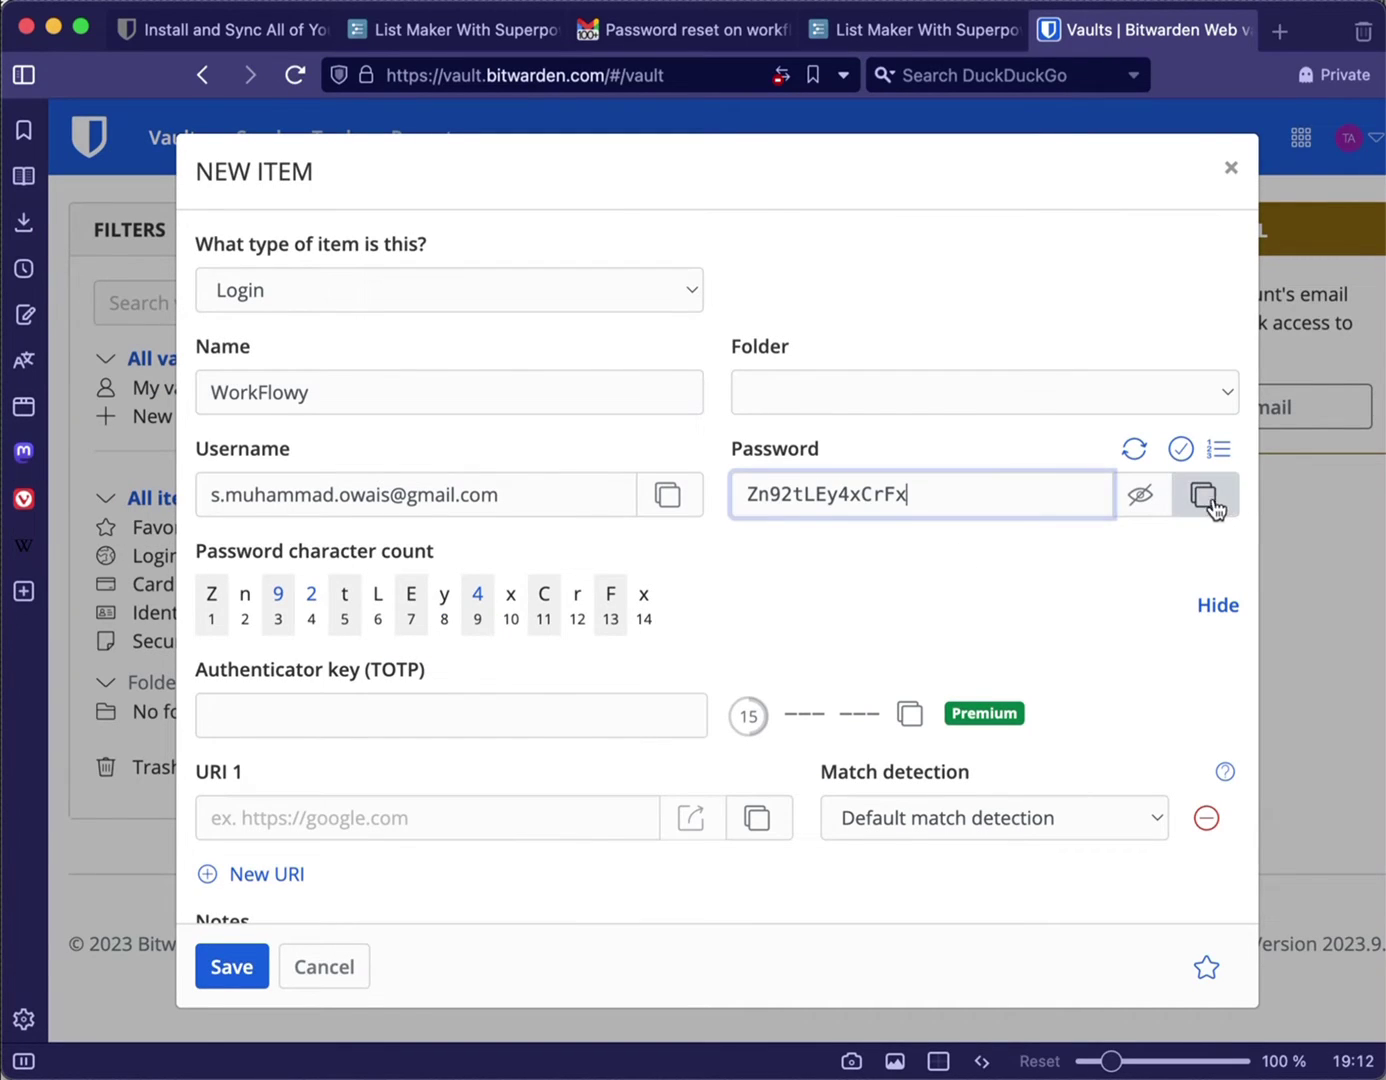
{"action": "left_click", "coordinate": [1143, 495]}
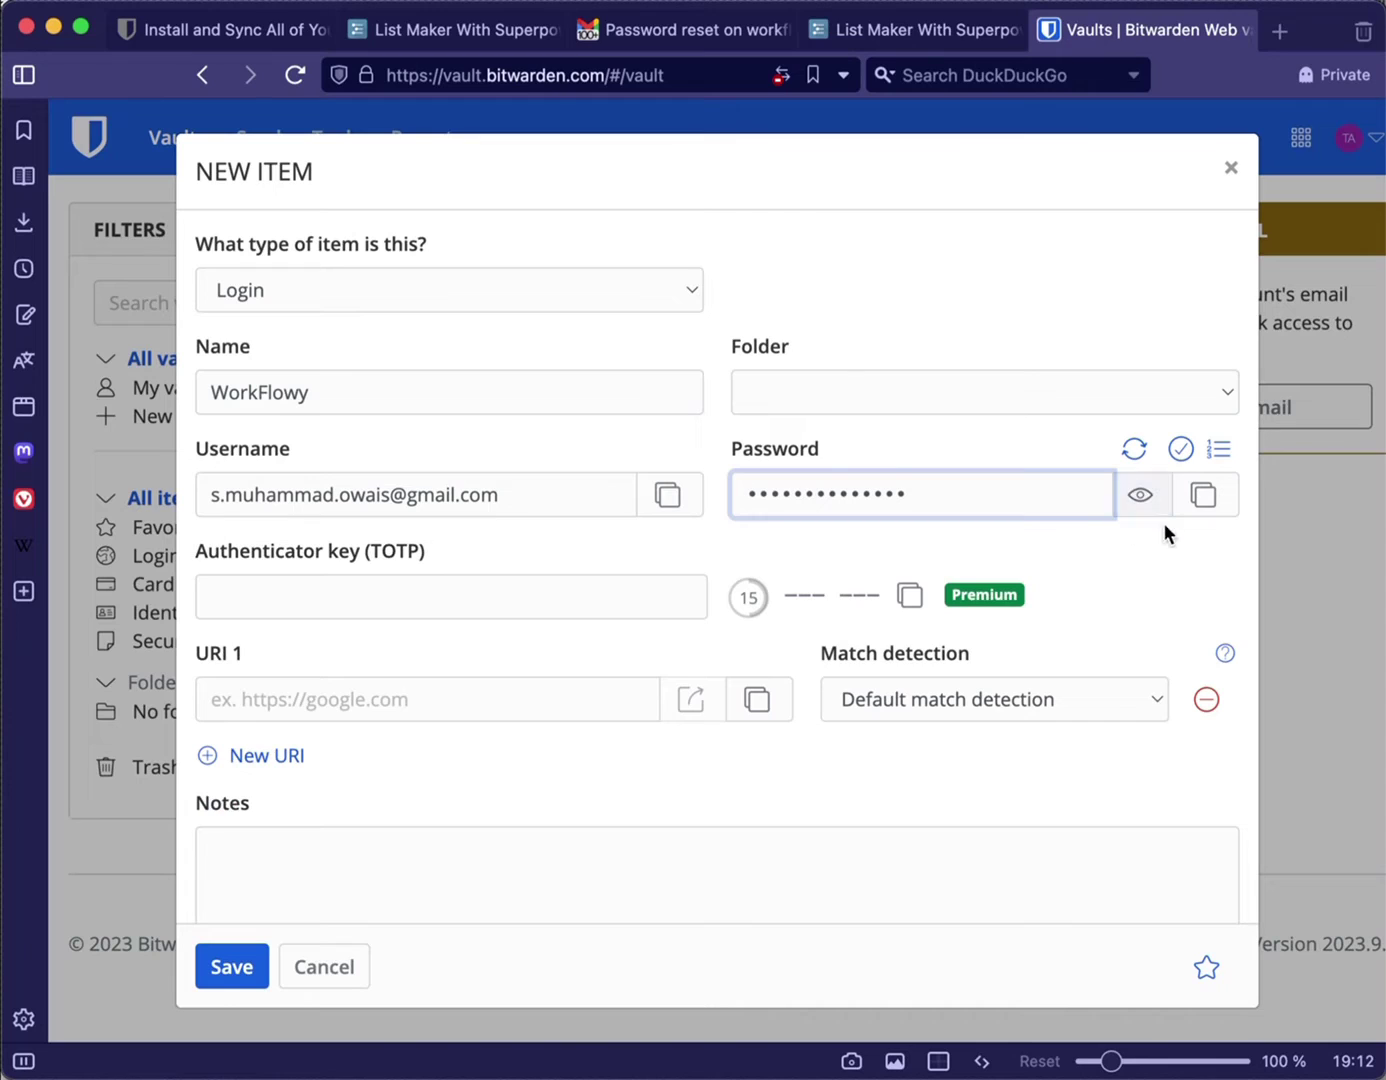
{"action": "left_click", "coordinate": [364, 699]}
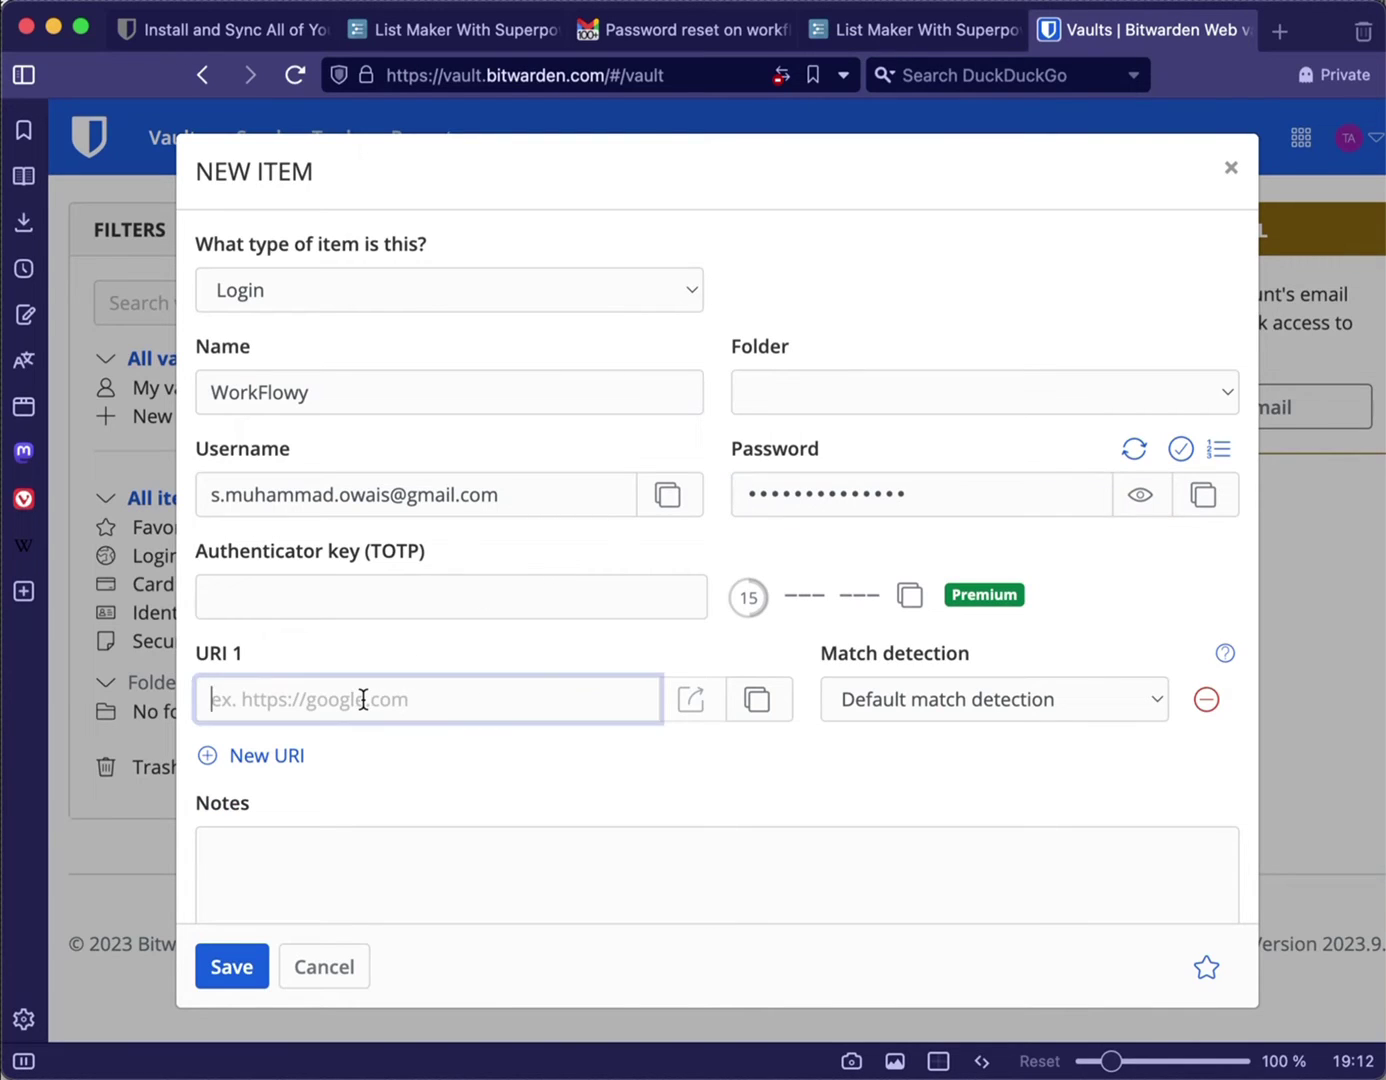
{"action": "key", "text": "super+shift+v"}
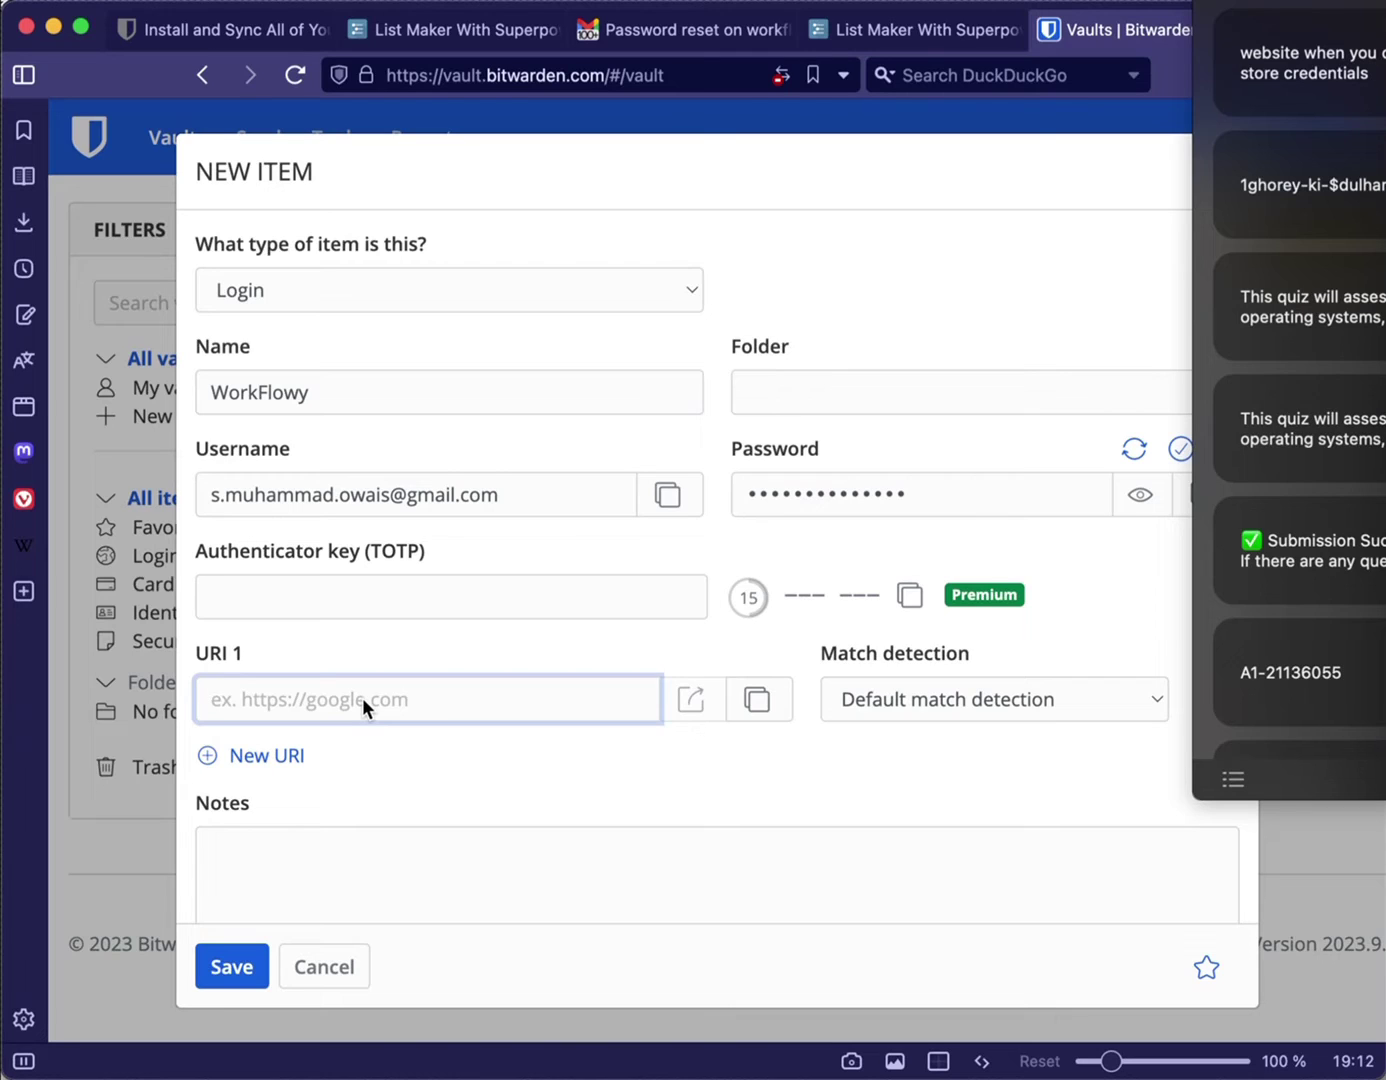
{"action": "key", "text": "Return"}
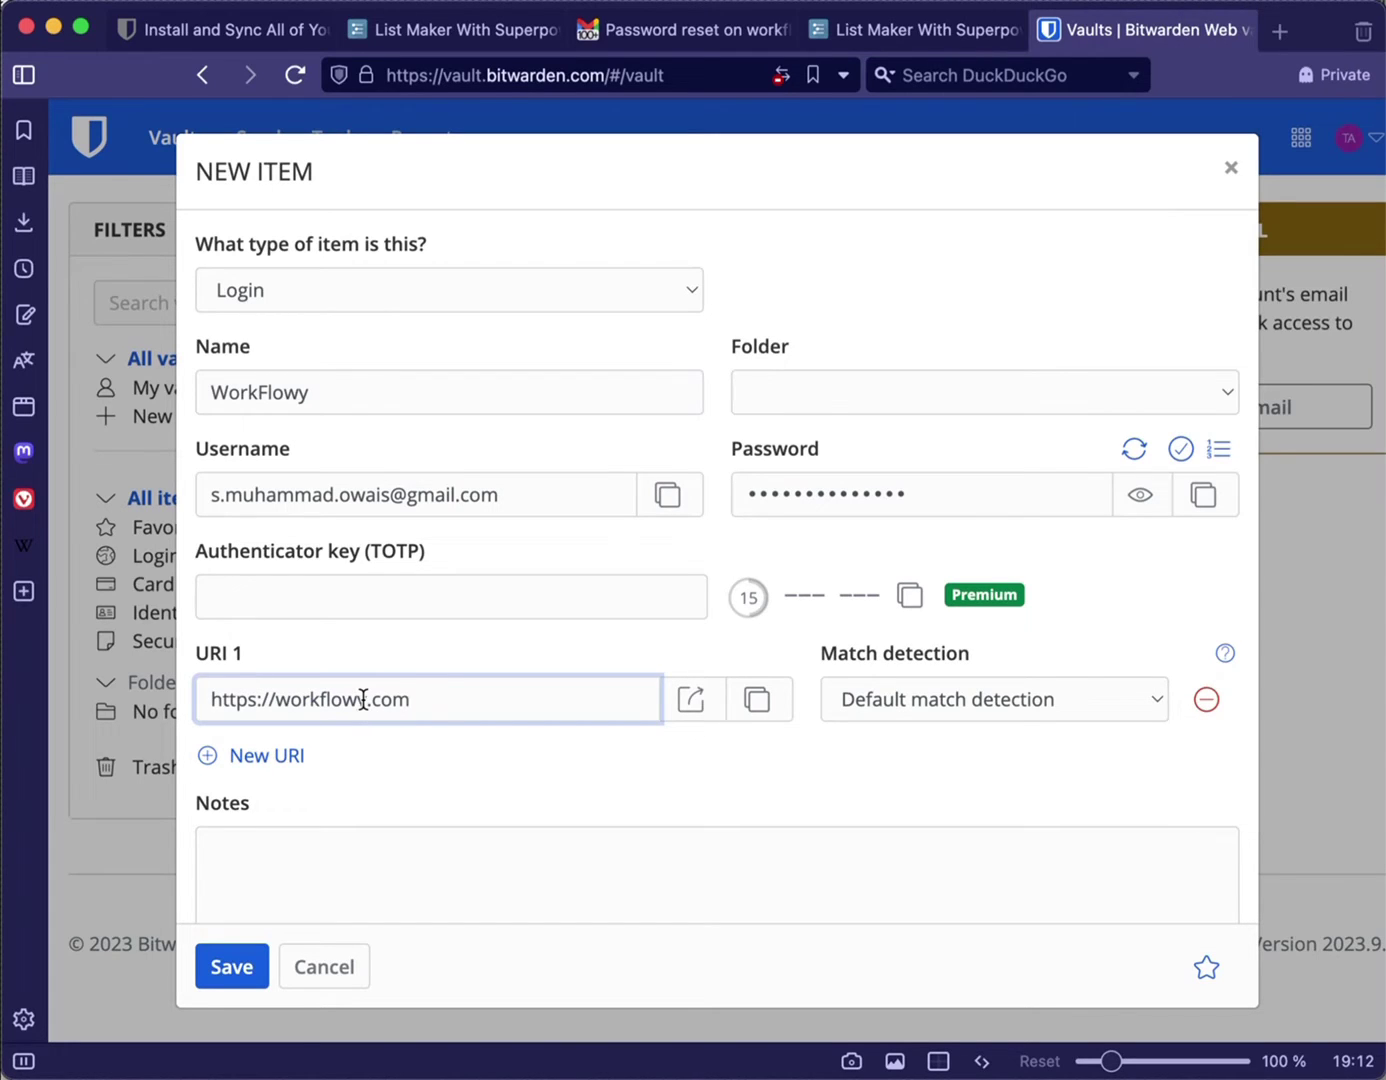
{"action": "scroll", "coordinate": [763, 765], "scroll_direction": "down", "scroll_amount": 5}
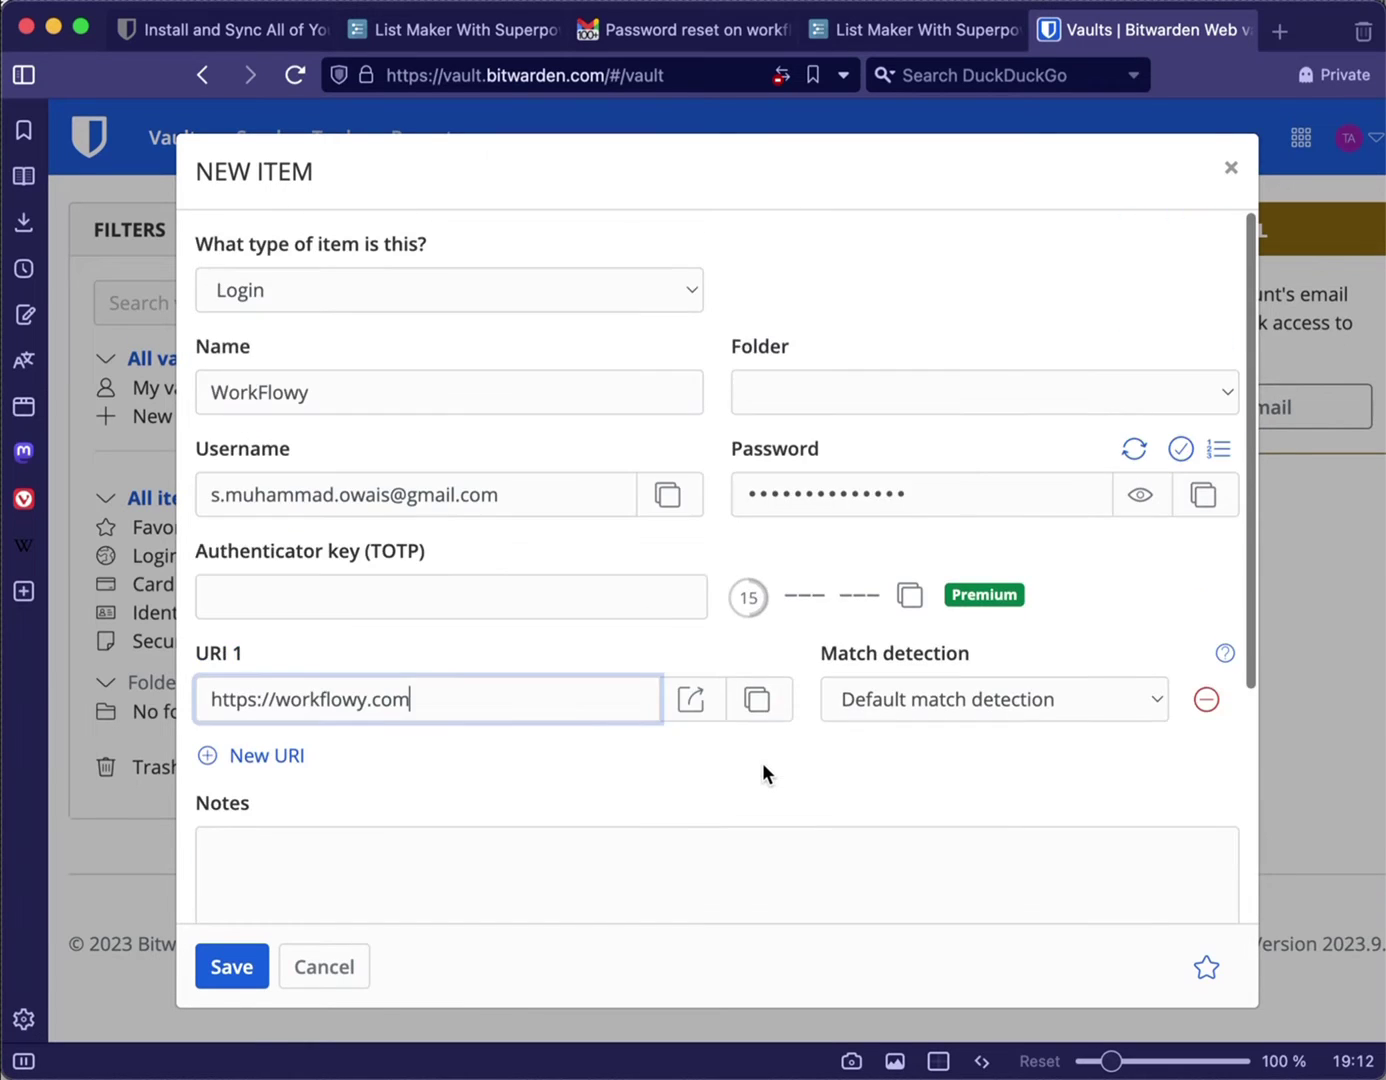
Step: Add the note 'I create this account to demo bitwarden to my students' and review the remaining fields
{"action": "left_click", "coordinate": [687, 497]}
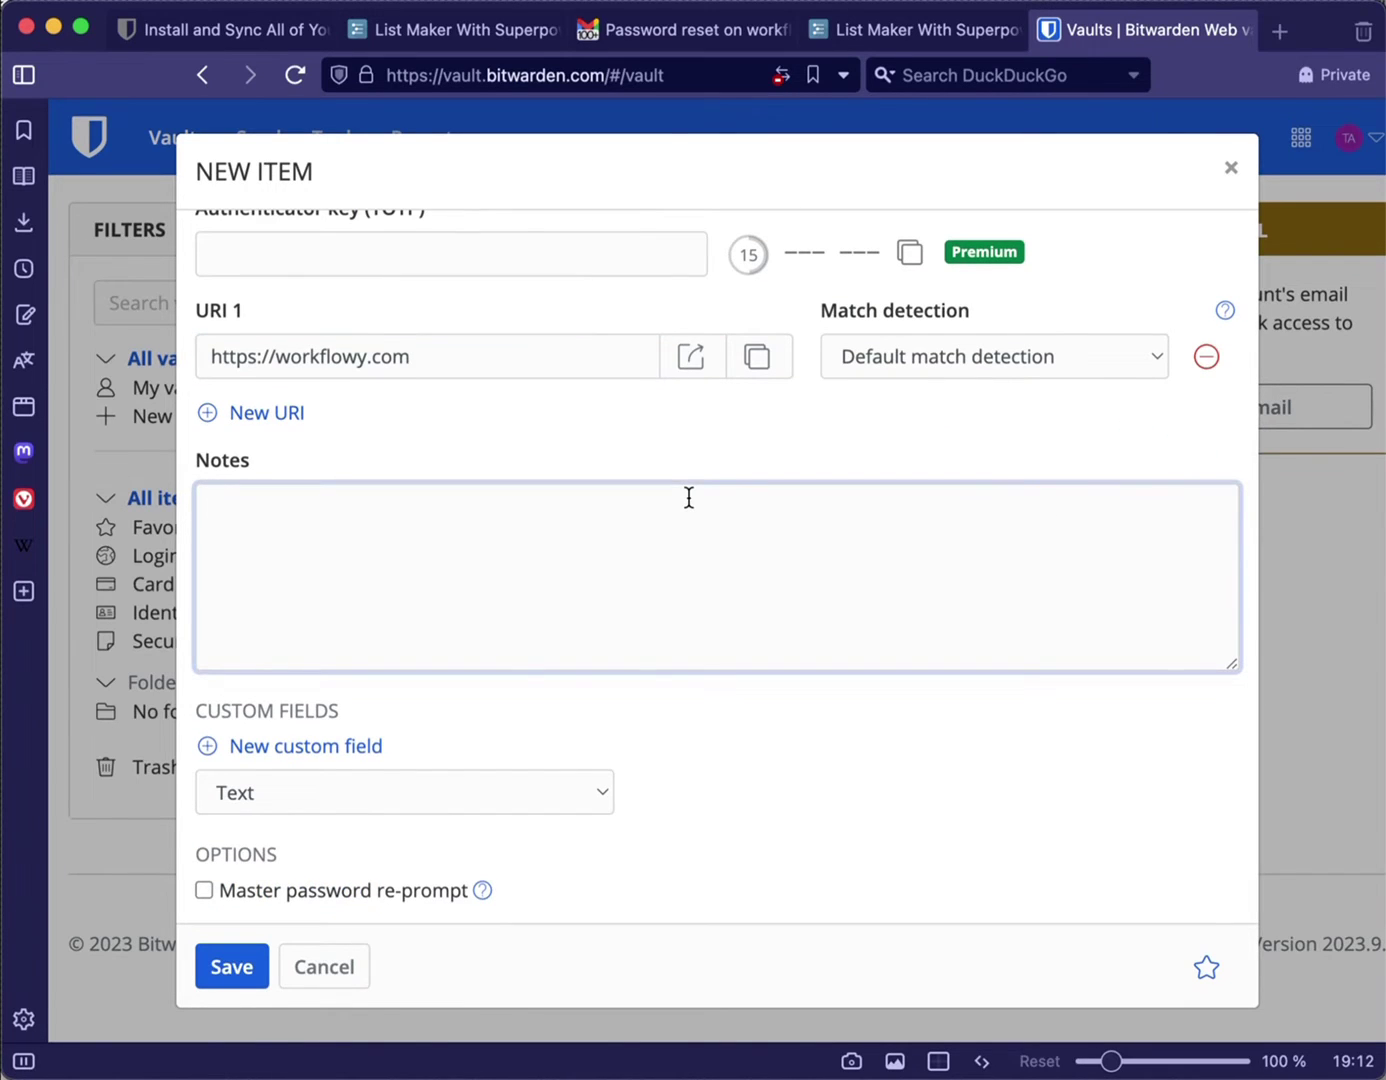
{"action": "type", "text": "I create this account to dem"}
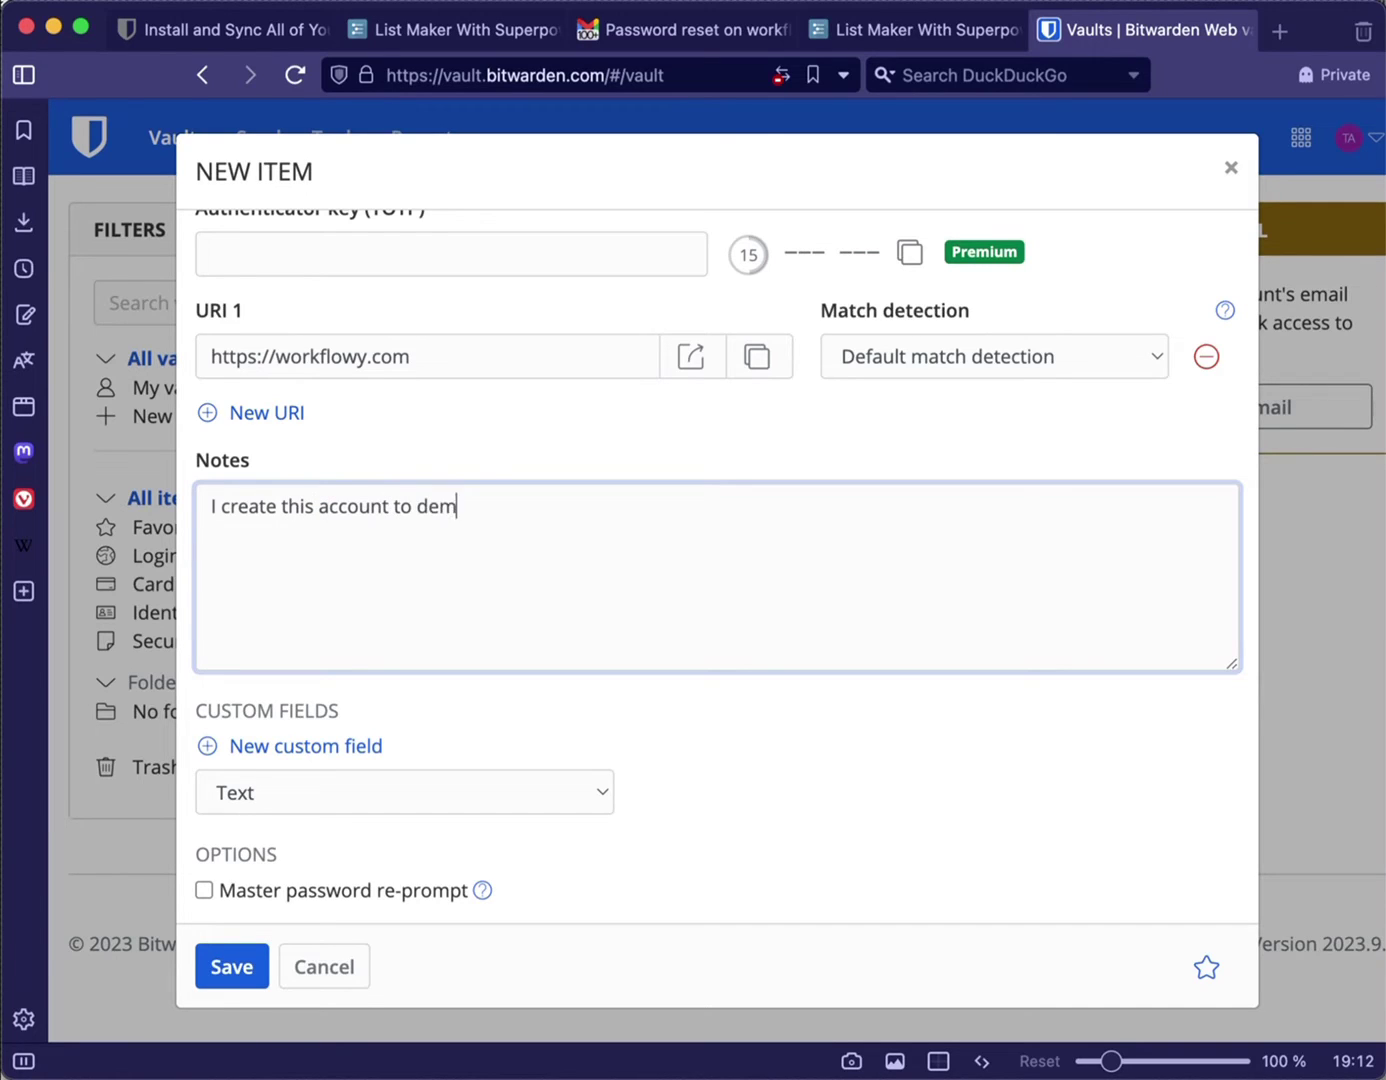
{"action": "type", "text": "o bitwarden "}
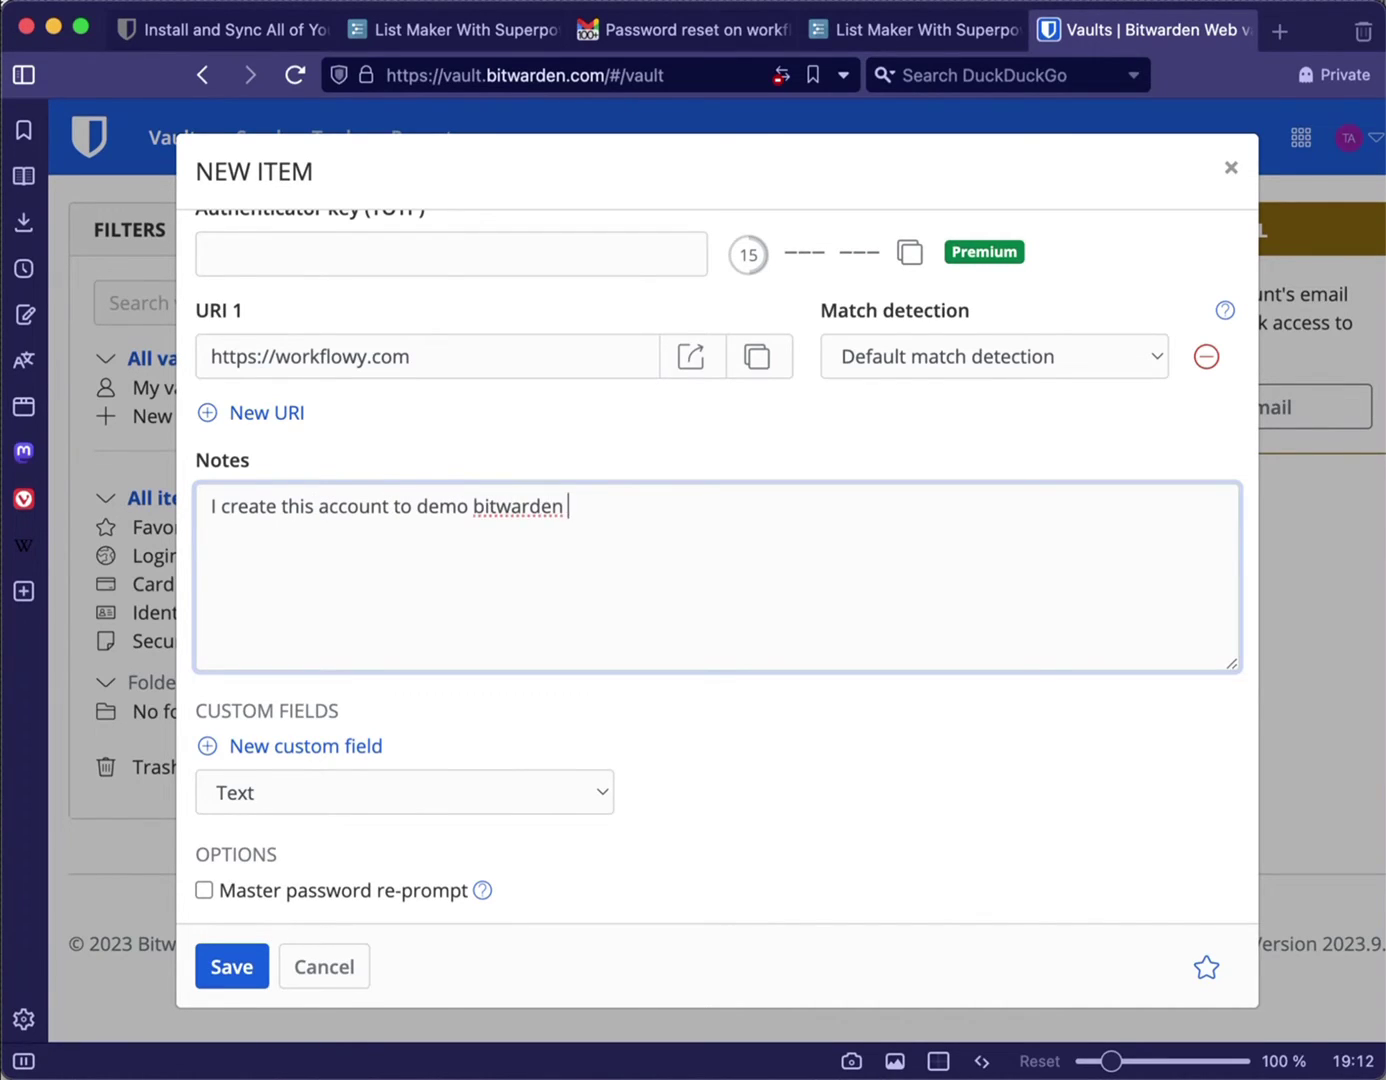
{"action": "type", "text": "to my students."}
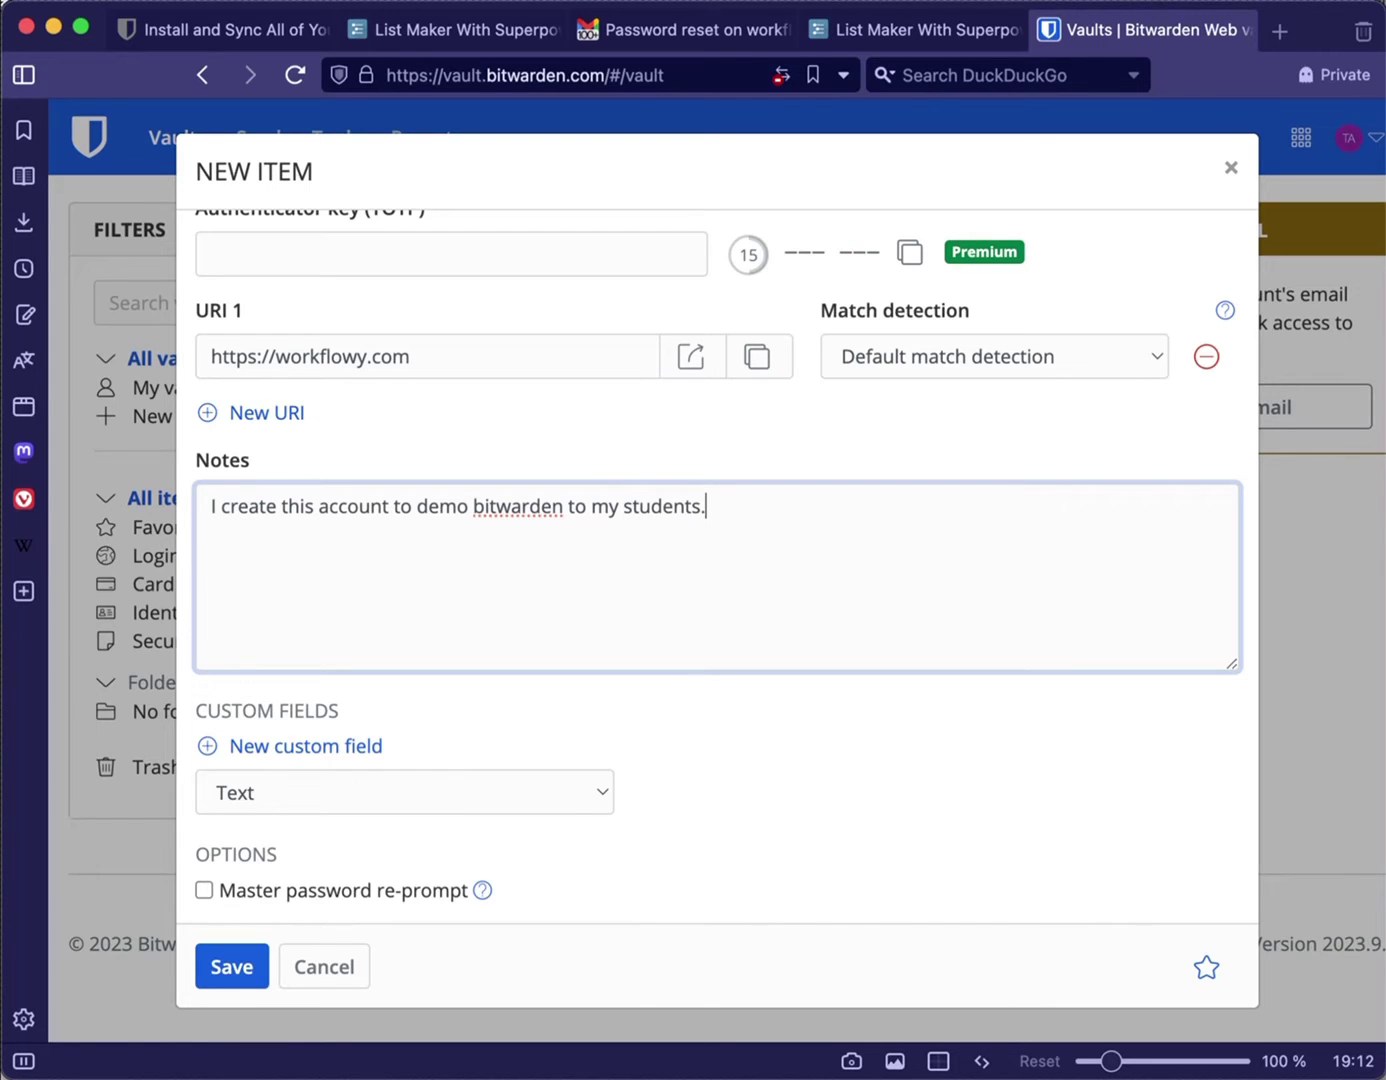
{"action": "scroll", "coordinate": [894, 365], "scroll_direction": "up", "scroll_amount": 5}
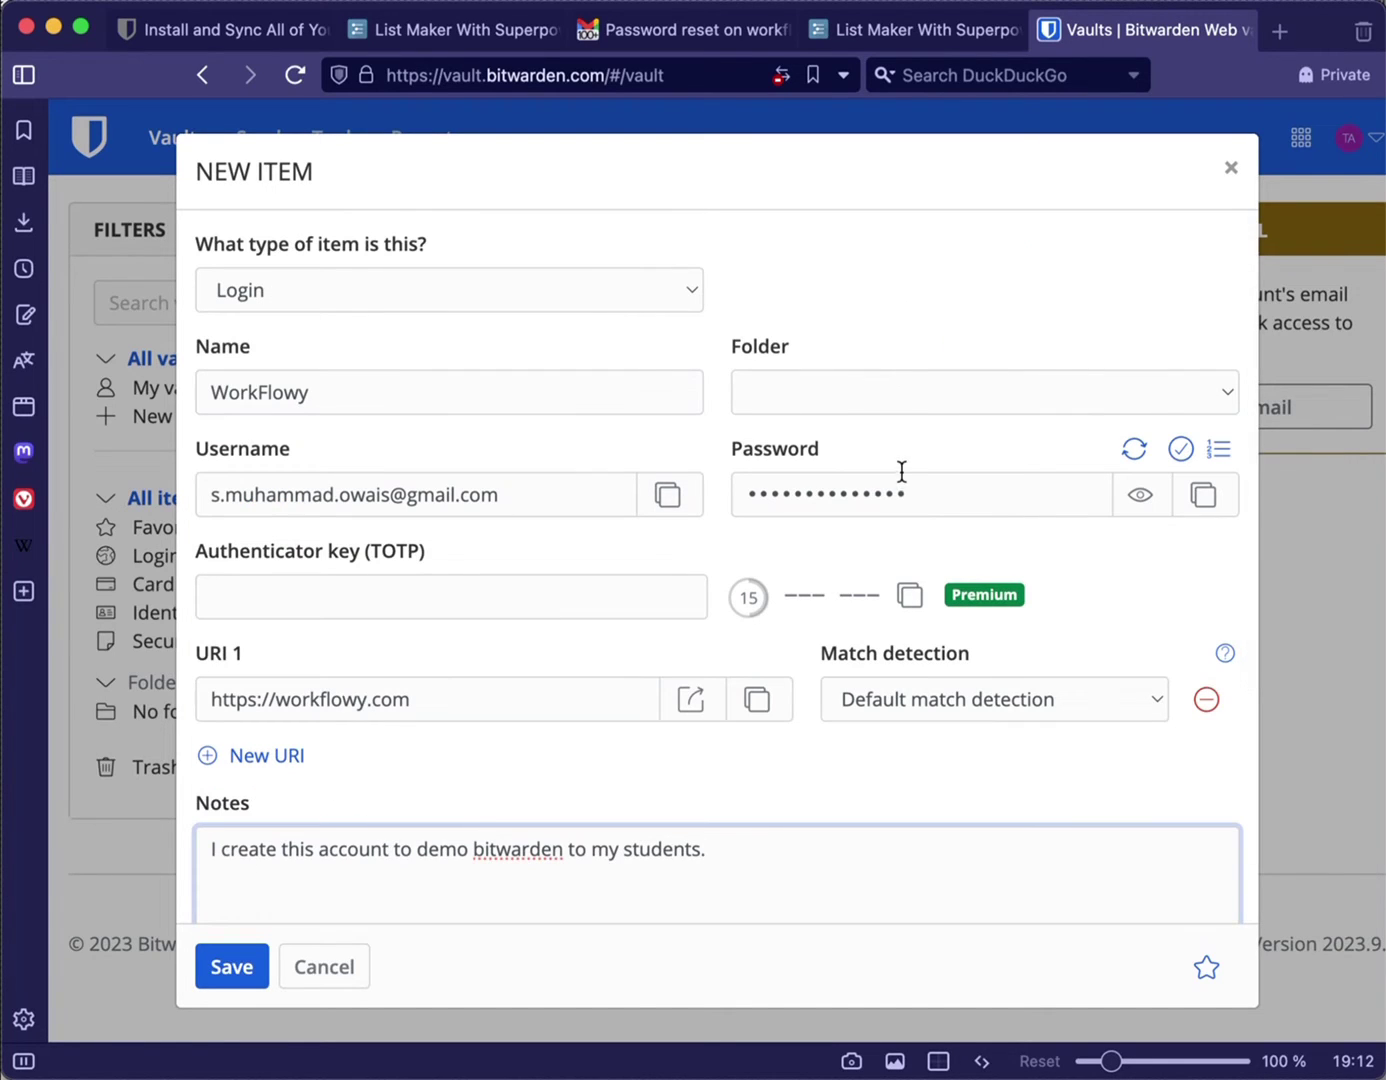
{"action": "scroll", "coordinate": [1116, 596], "scroll_direction": "down", "scroll_amount": 2}
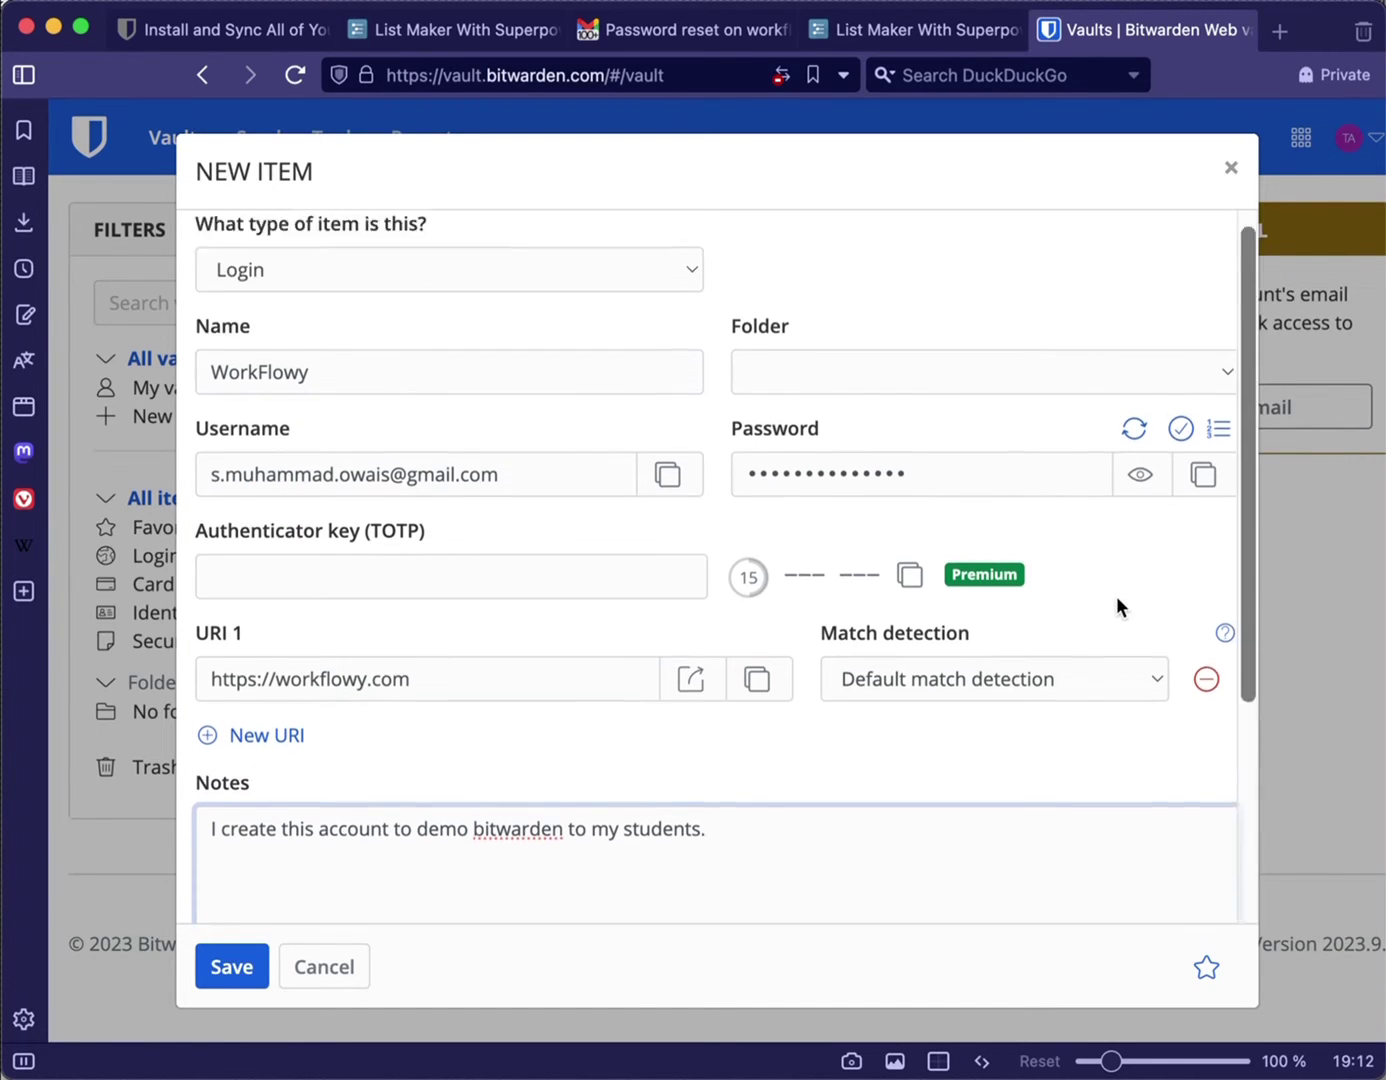
{"action": "scroll", "coordinate": [1168, 866], "scroll_direction": "down", "scroll_amount": 5}
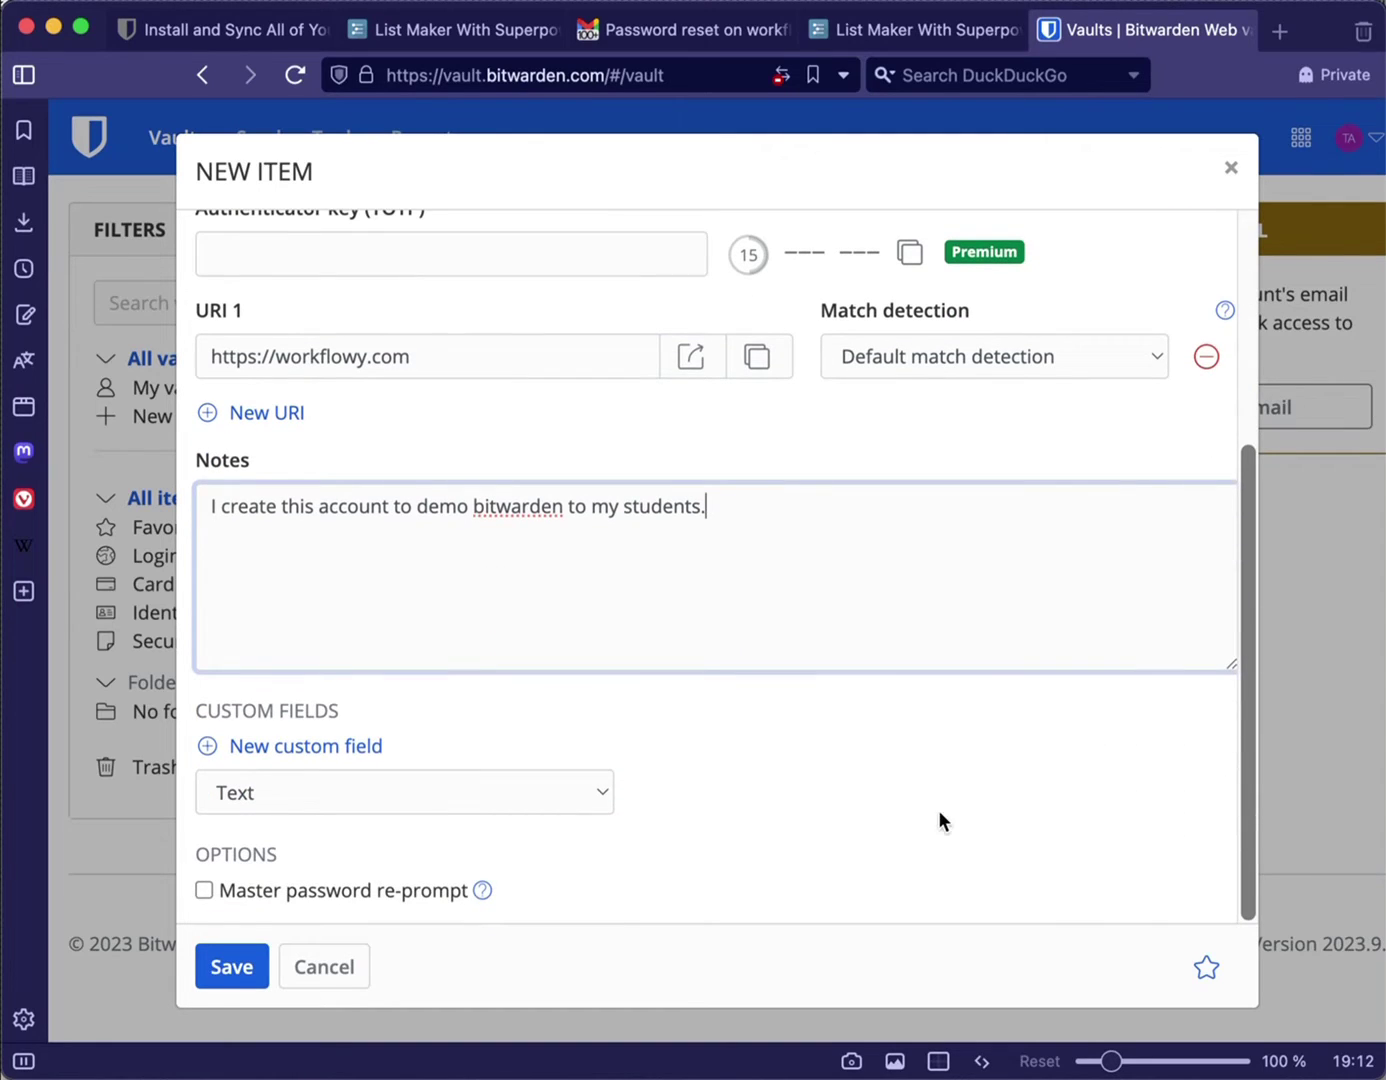
Step: Save the WorkFlowy item, copy its password from the vault list, and return to WorkFlowy
{"action": "left_click", "coordinate": [216, 966]}
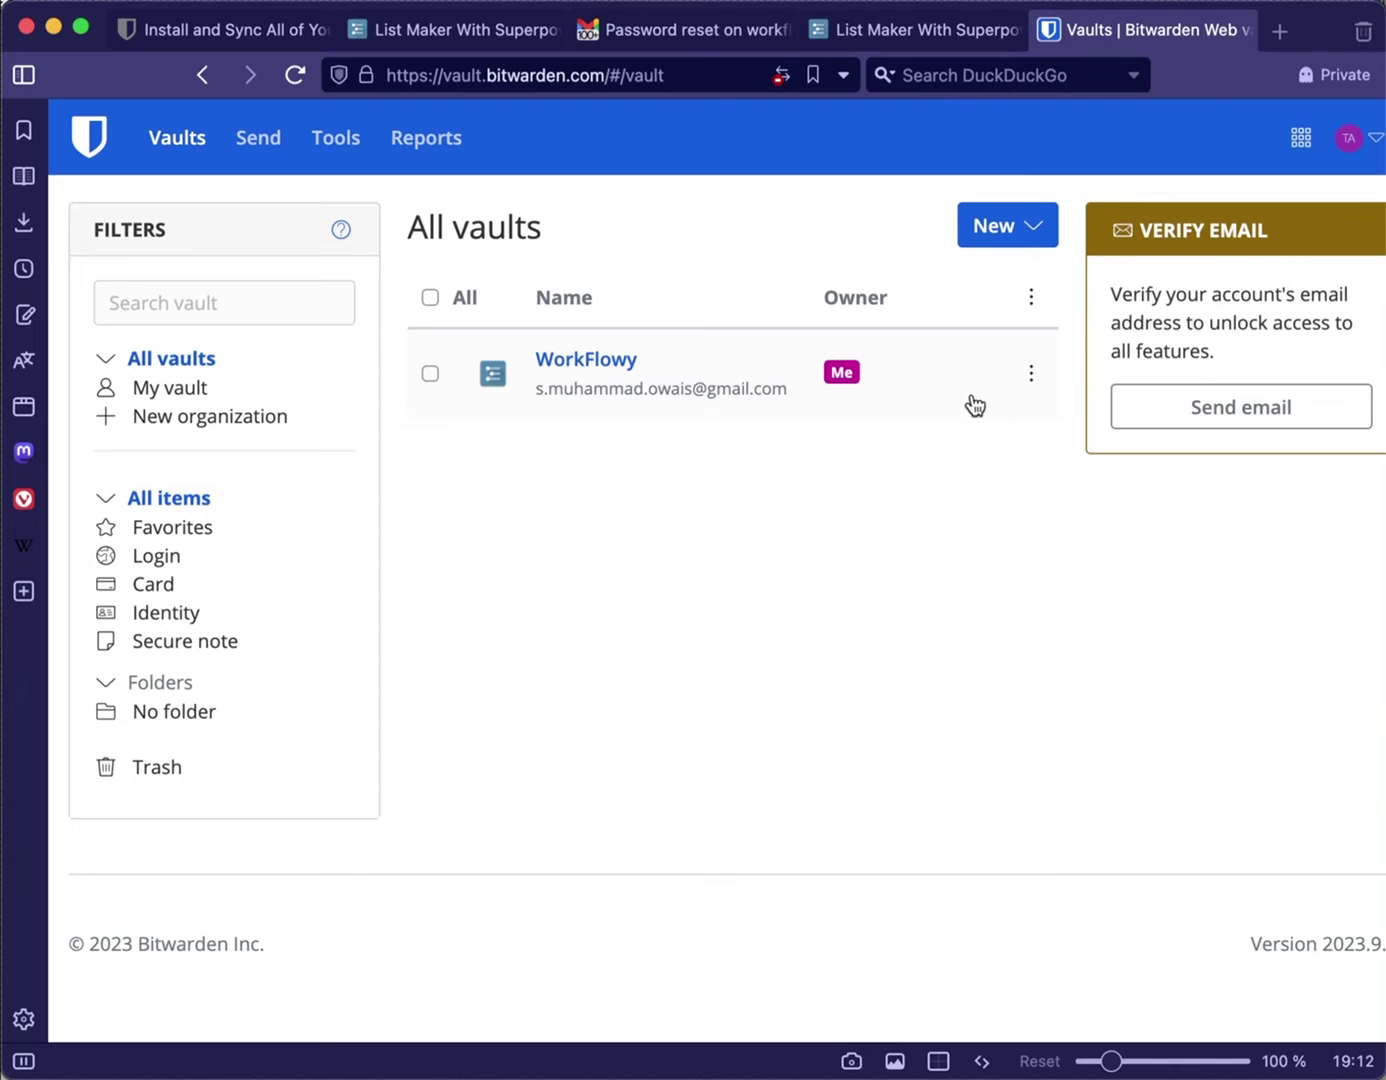
{"action": "left_click", "coordinate": [1026, 380]}
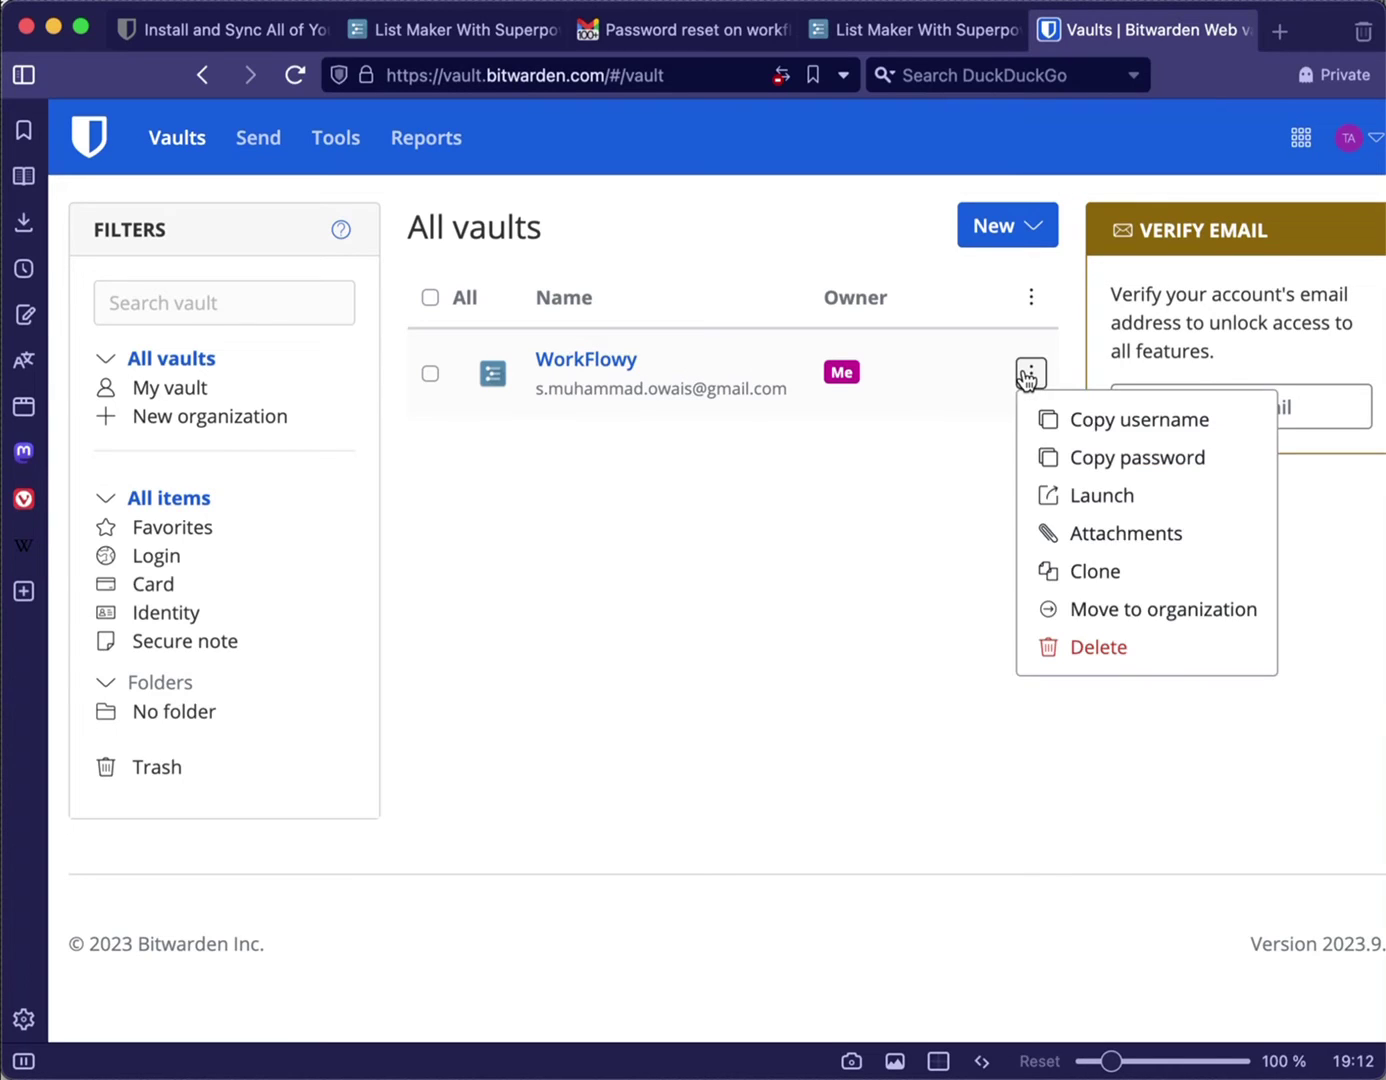
{"action": "left_click", "coordinate": [1057, 456]}
{"action": "left_click", "coordinate": [870, 34]}
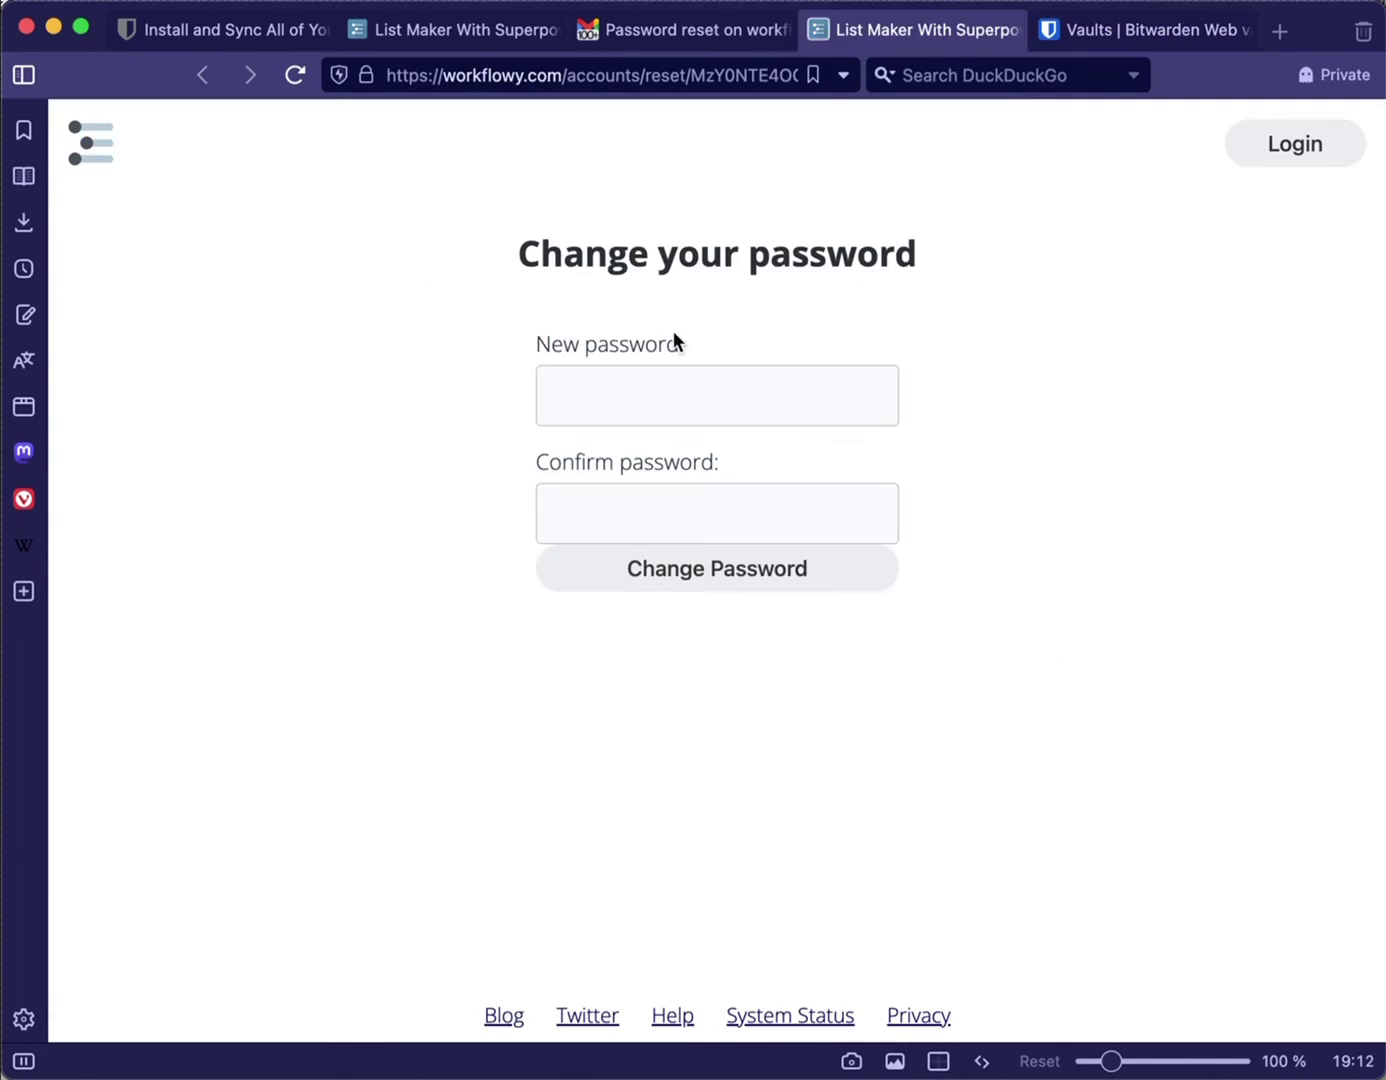
Step: Paste the Bitwarden password into New and Confirm password, change it, and follow the log-in link
{"action": "left_click", "coordinate": [643, 377]}
{"action": "key", "text": "super+v"}
{"action": "left_click", "coordinate": [587, 491]}
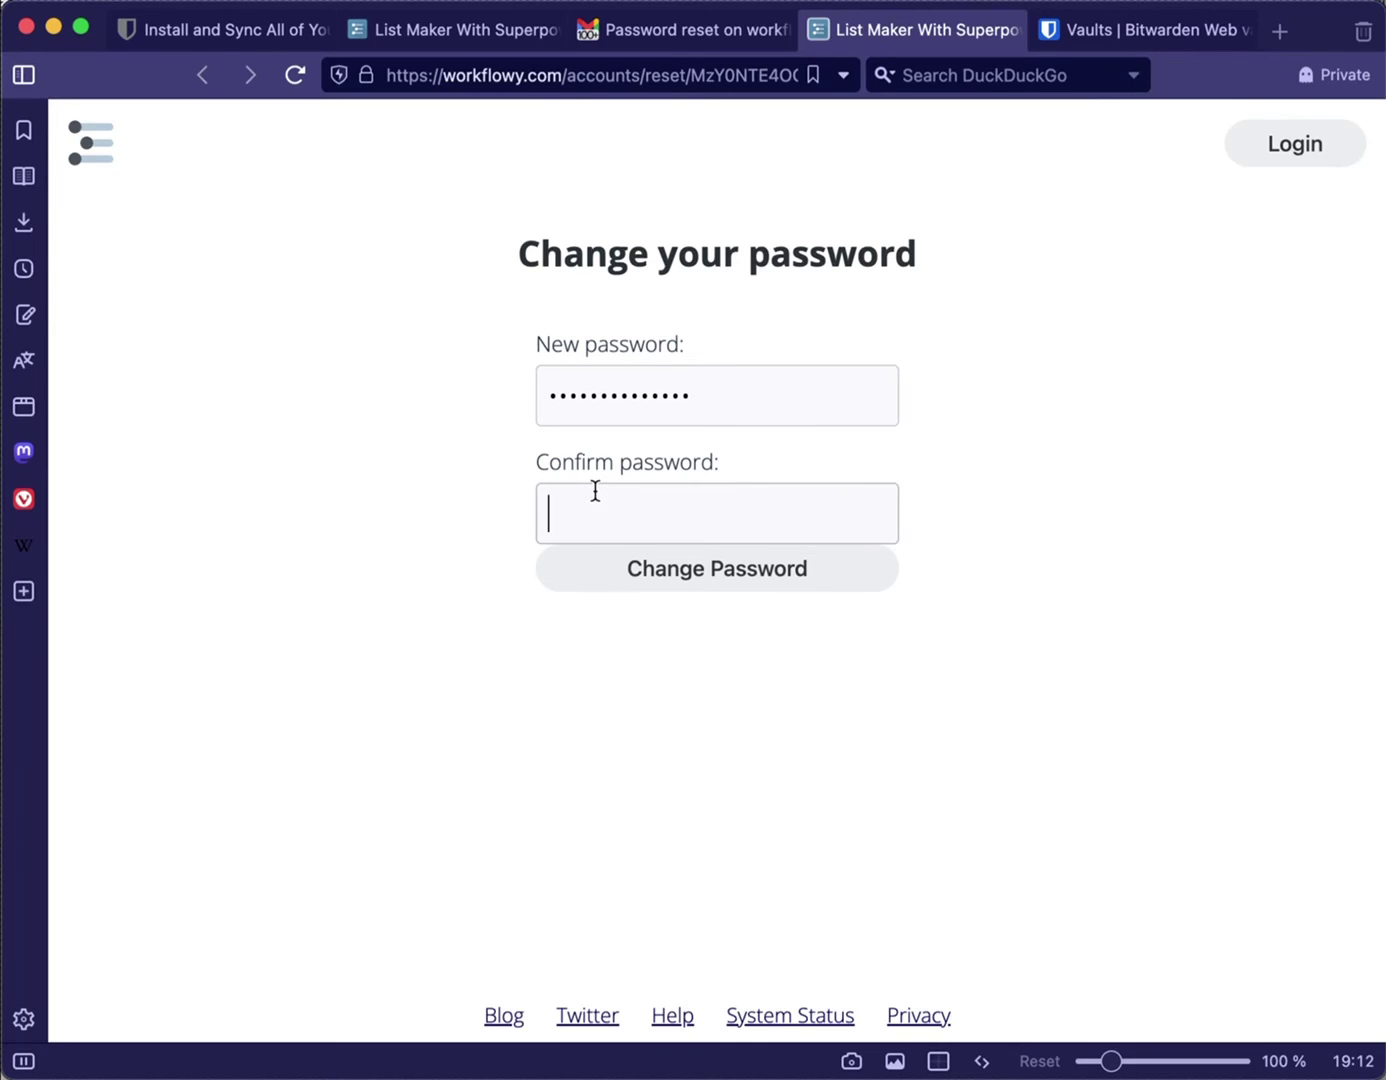
{"action": "key", "text": "super+v"}
{"action": "left_click", "coordinate": [571, 581]}
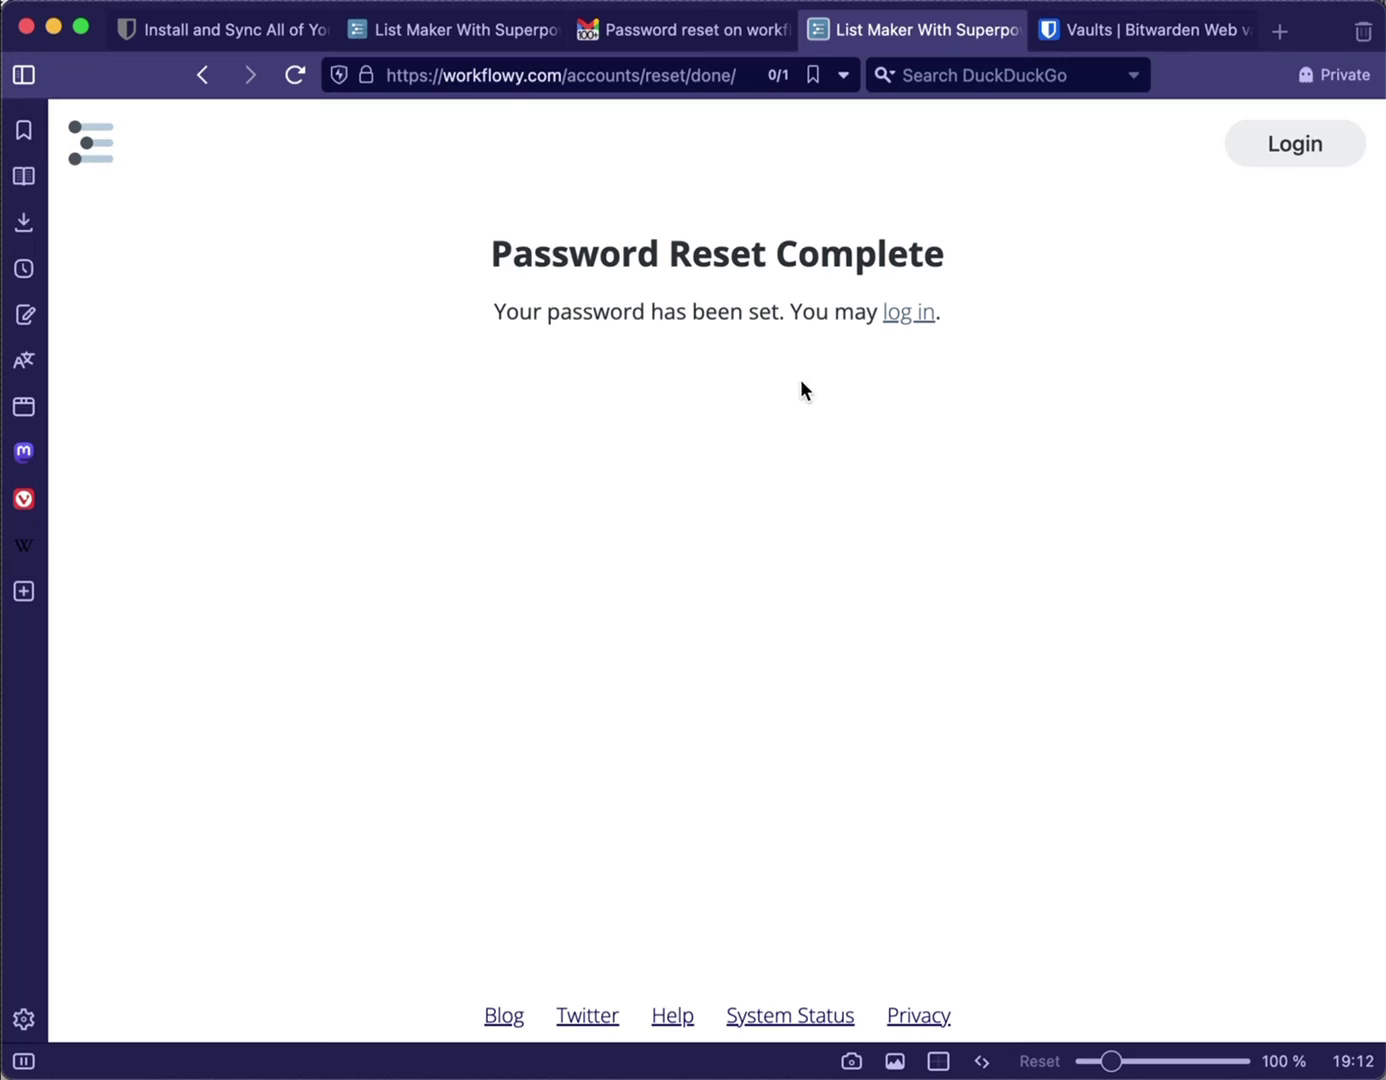
{"action": "left_click", "coordinate": [905, 313]}
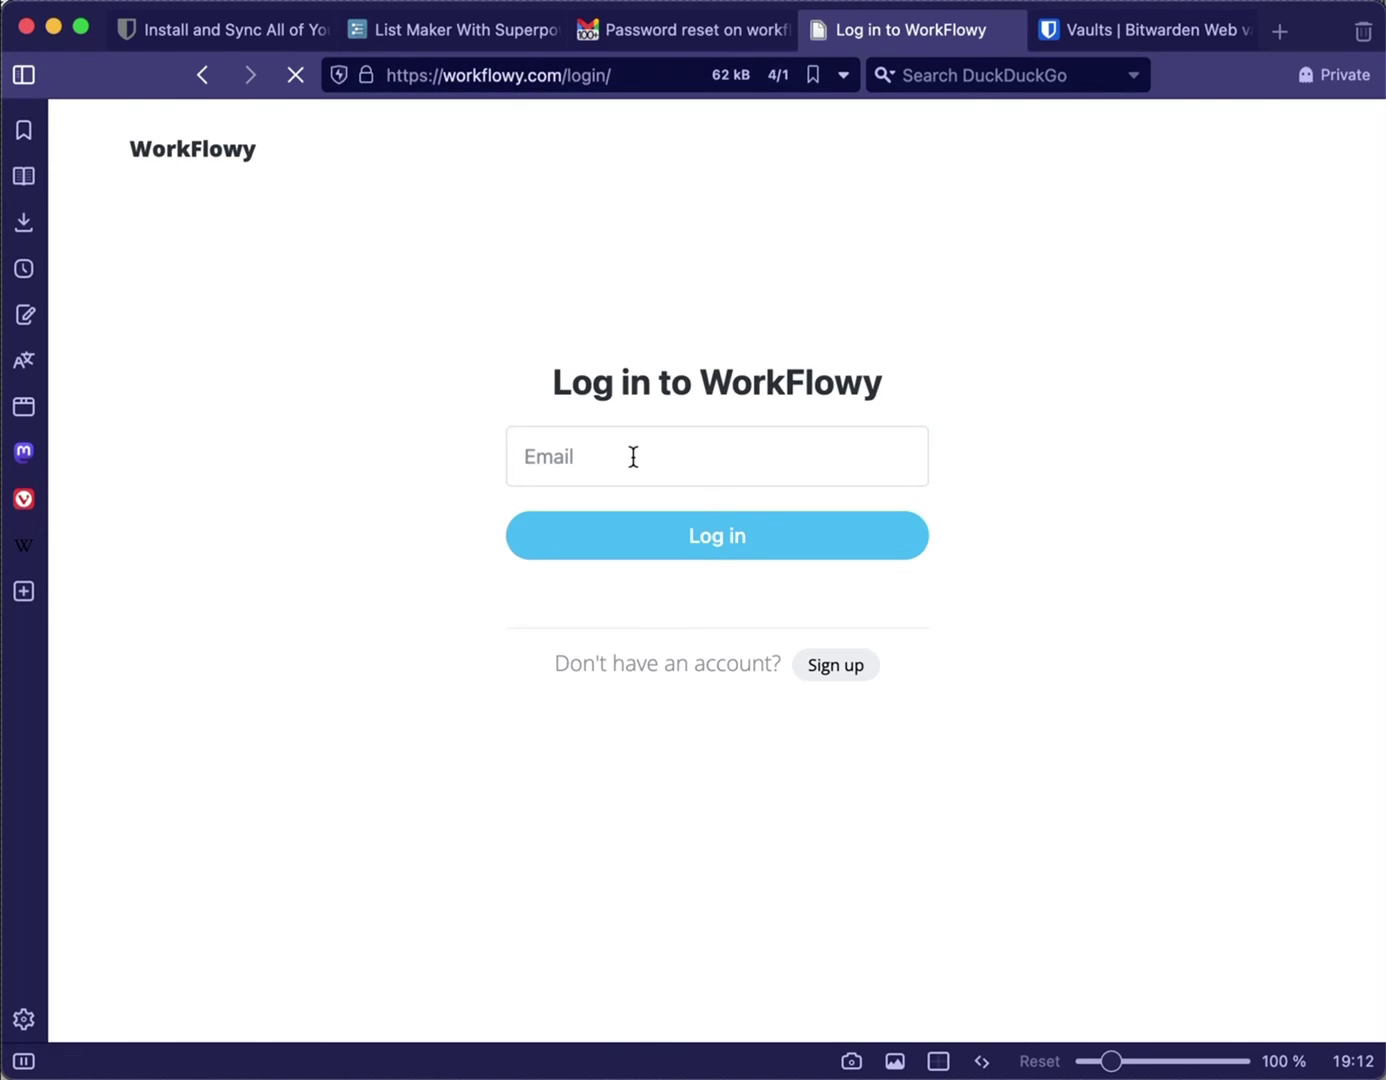
Step: Lock the Bitwarden vault from the account menu and unlock it with the master password
{"action": "left_click", "coordinate": [1143, 38]}
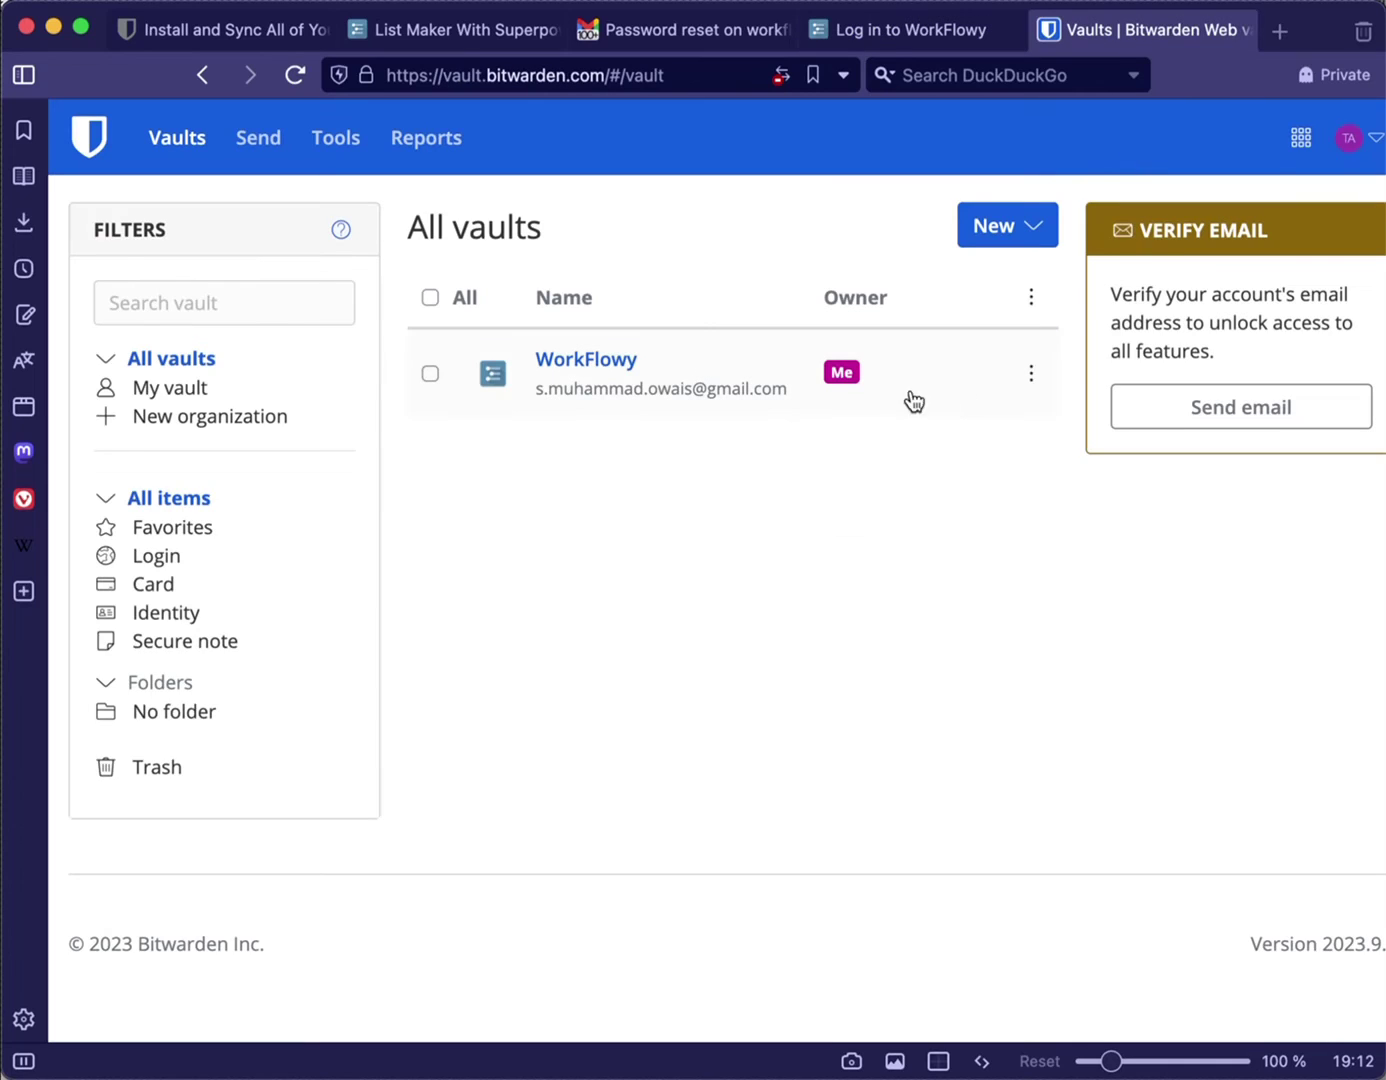
{"action": "left_click", "coordinate": [1031, 375]}
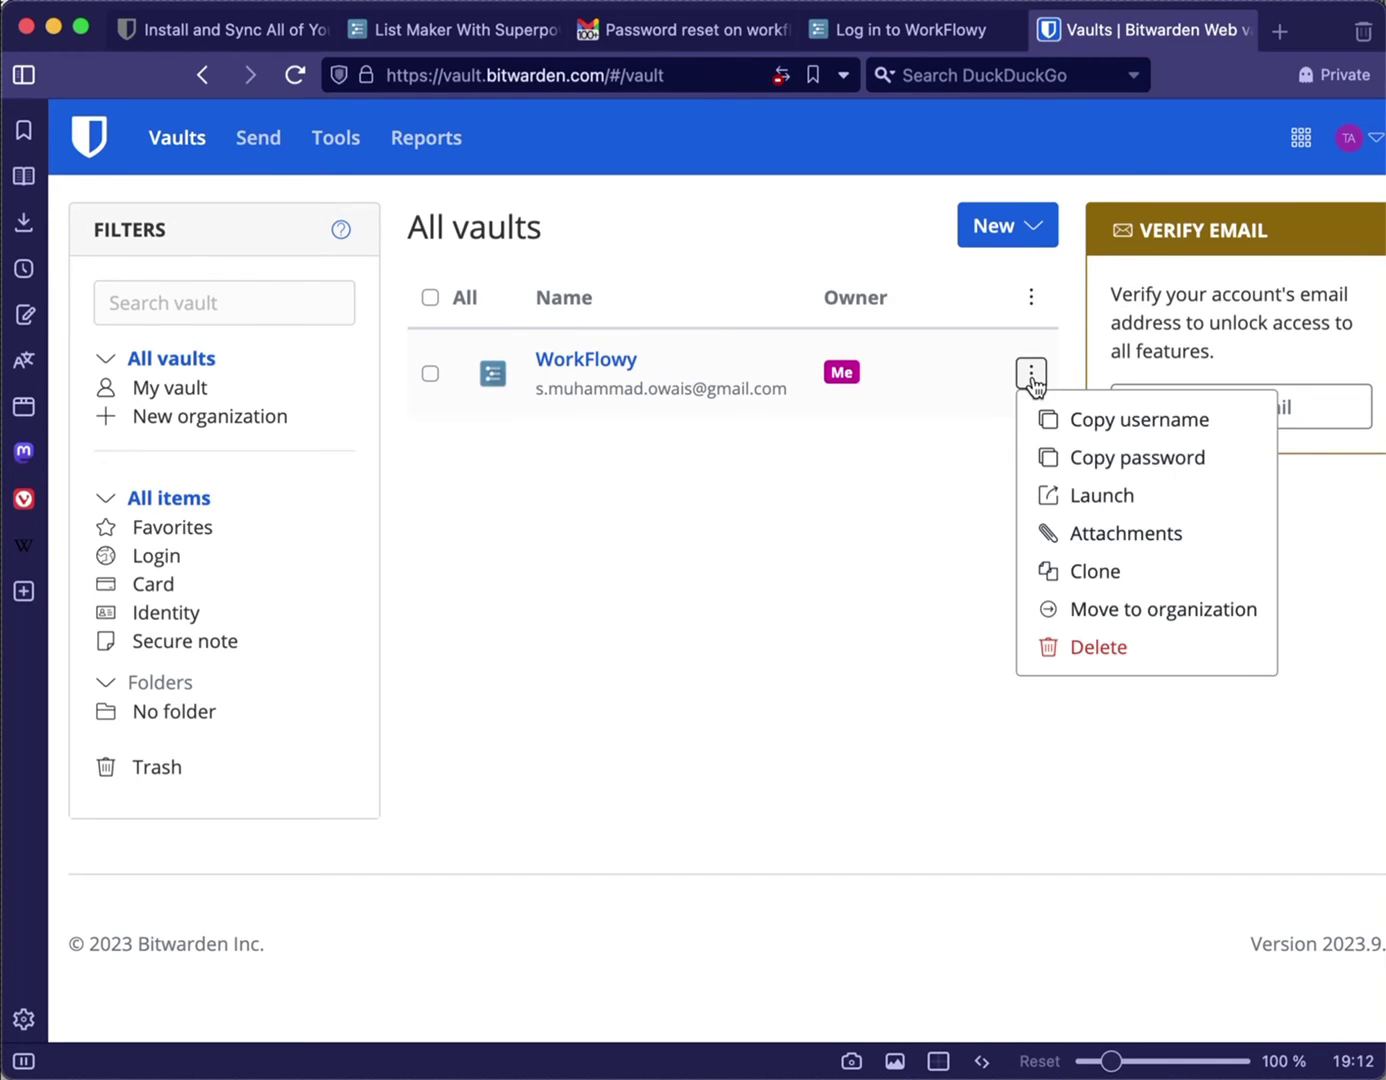
{"action": "left_click", "coordinate": [910, 516]}
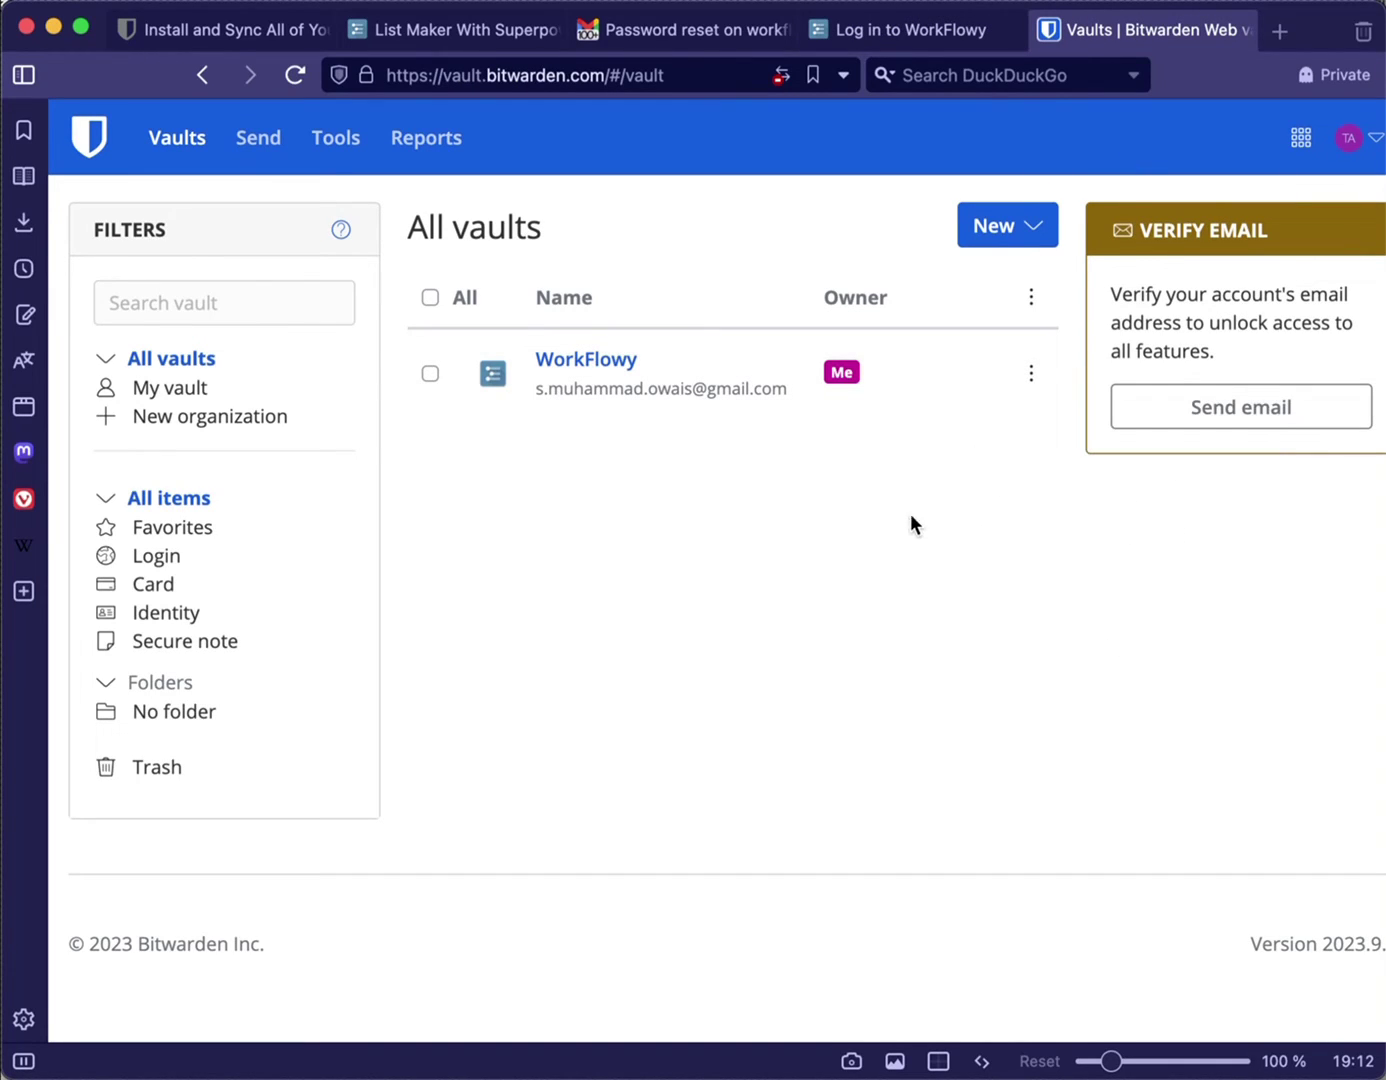
{"action": "left_click", "coordinate": [1348, 142]}
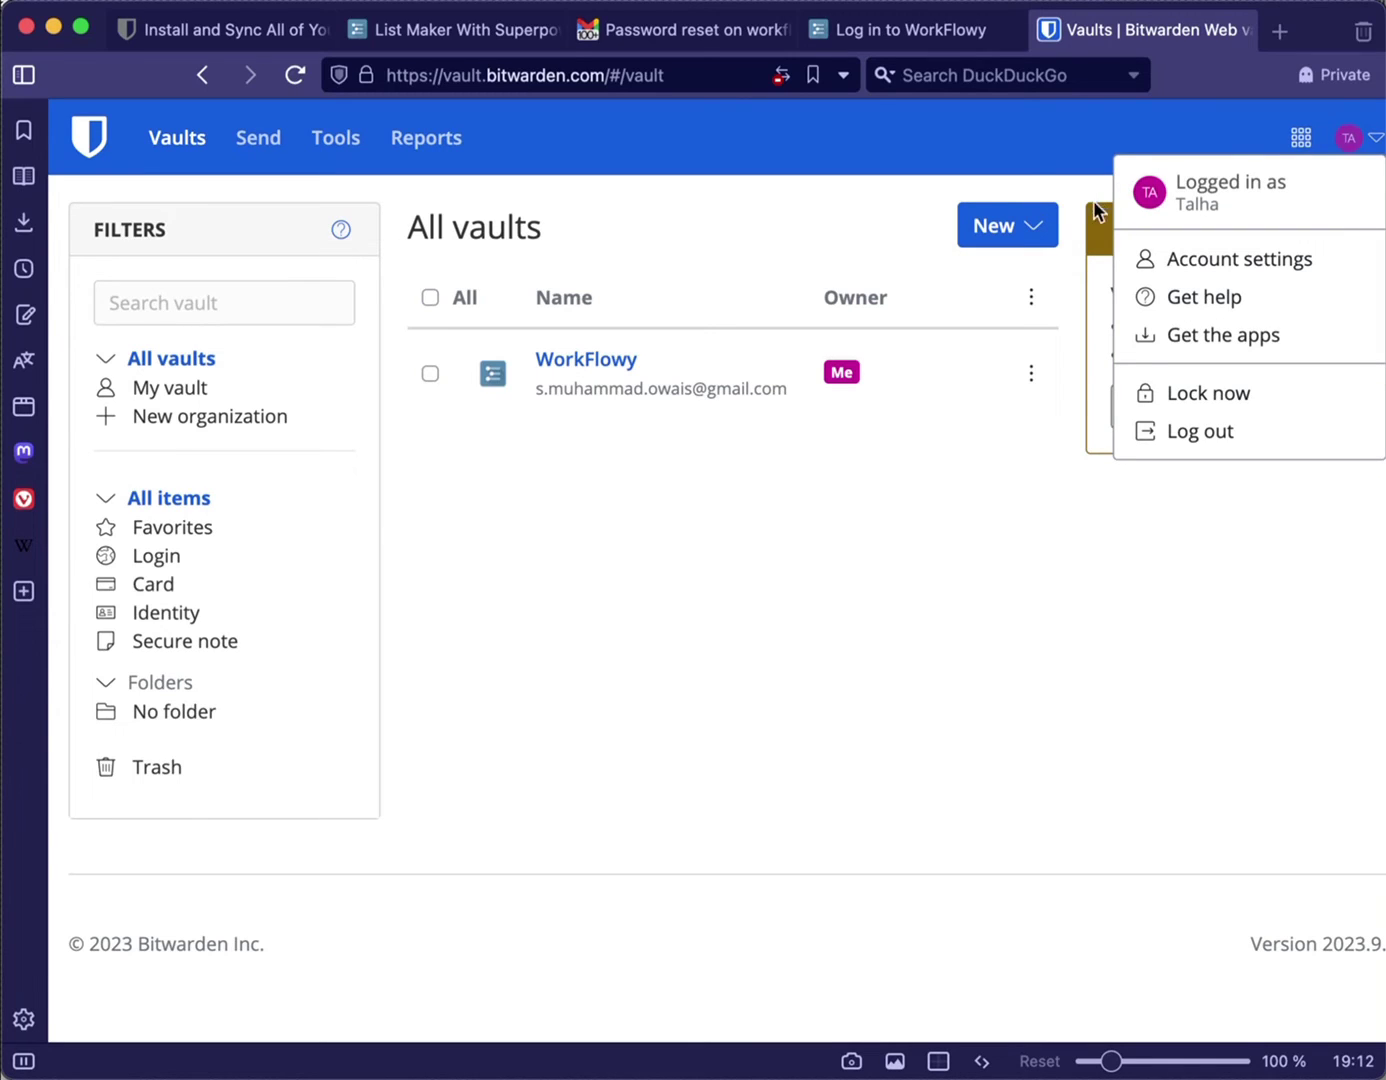
{"action": "left_click", "coordinate": [1146, 400]}
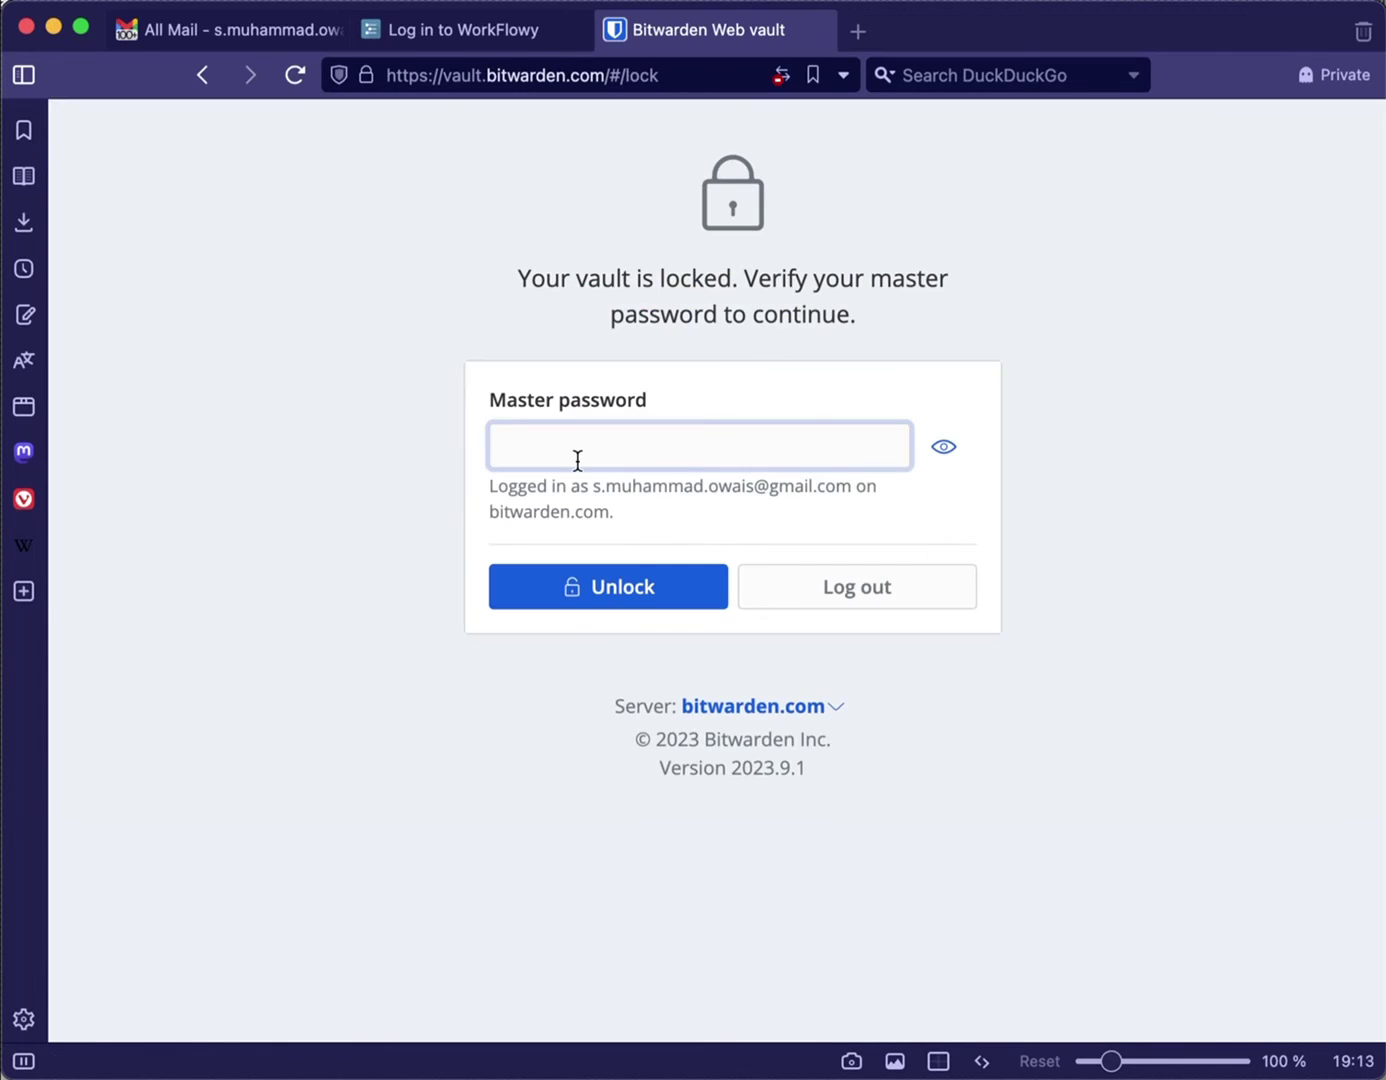
{"action": "type", "text": "p"}
{"action": "left_click", "coordinate": [687, 600]}
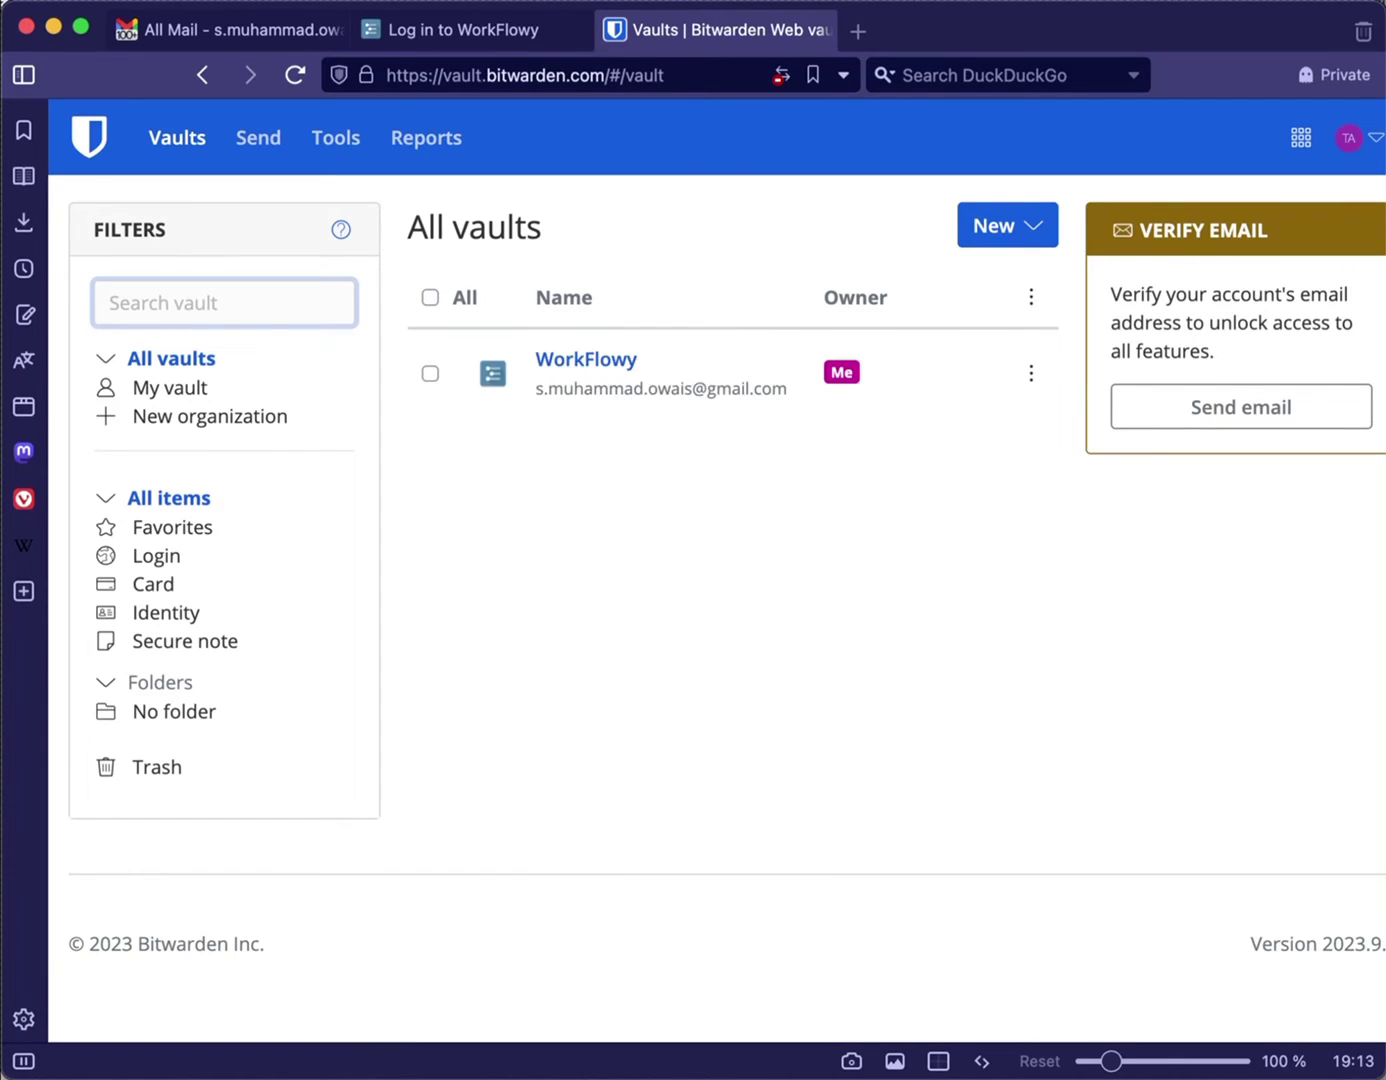
Step: Copy the WorkFlowy username from Bitwarden and paste it into WorkFlowy's email field
{"action": "left_click", "coordinate": [1031, 372]}
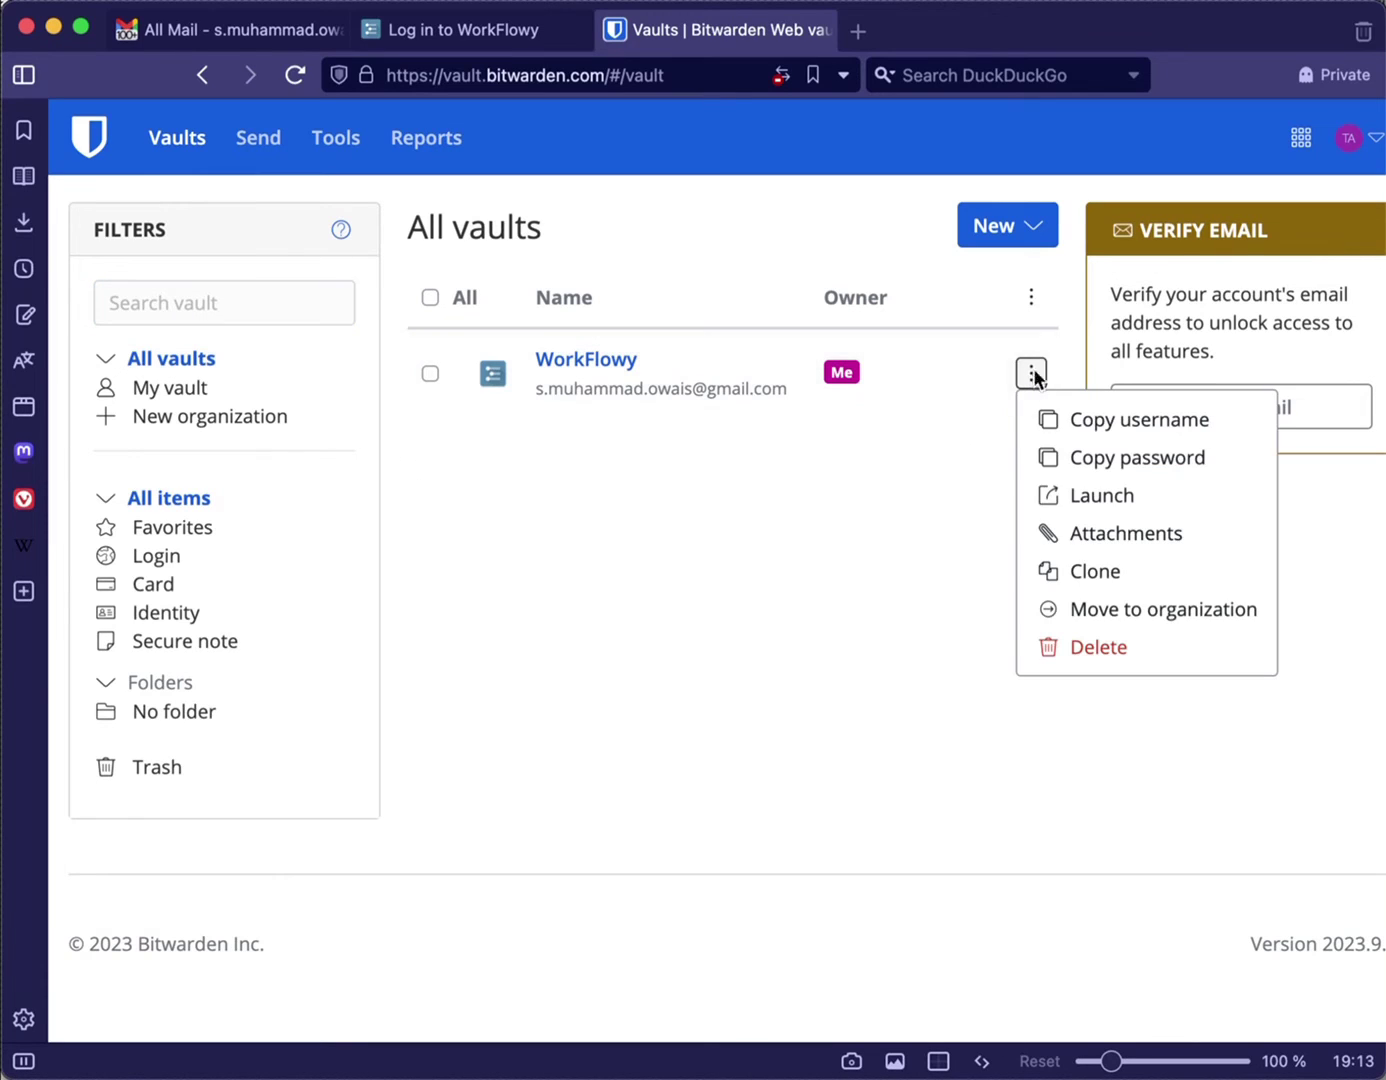
{"action": "left_click", "coordinate": [1052, 421]}
{"action": "left_click", "coordinate": [458, 30]}
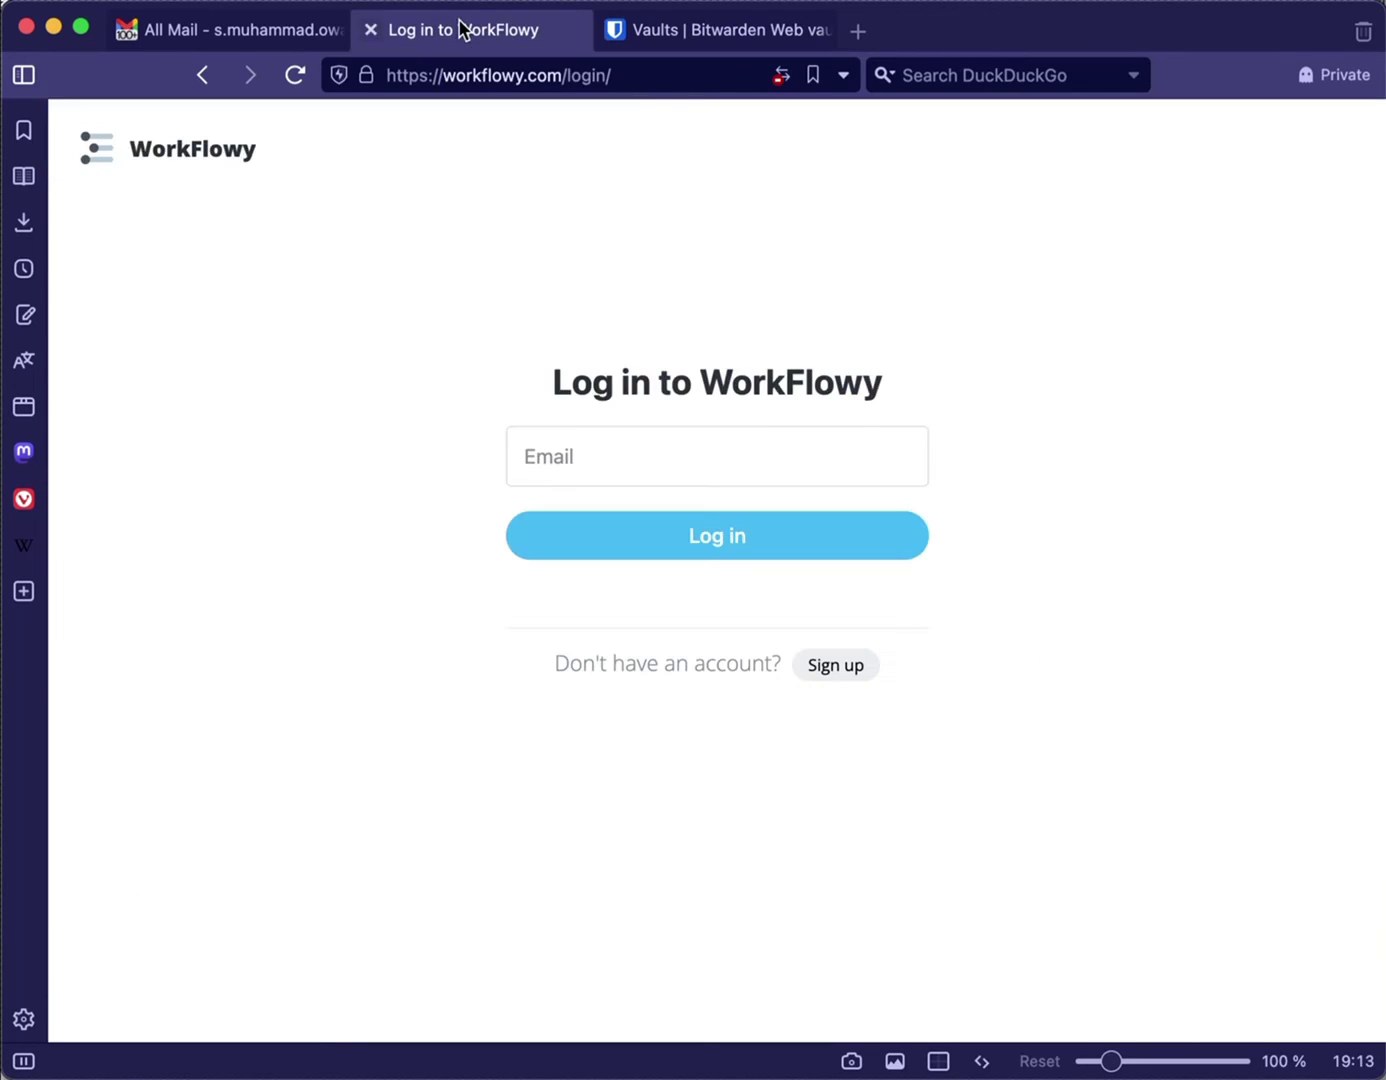
{"action": "left_click", "coordinate": [588, 450]}
{"action": "key", "text": "super+v"}
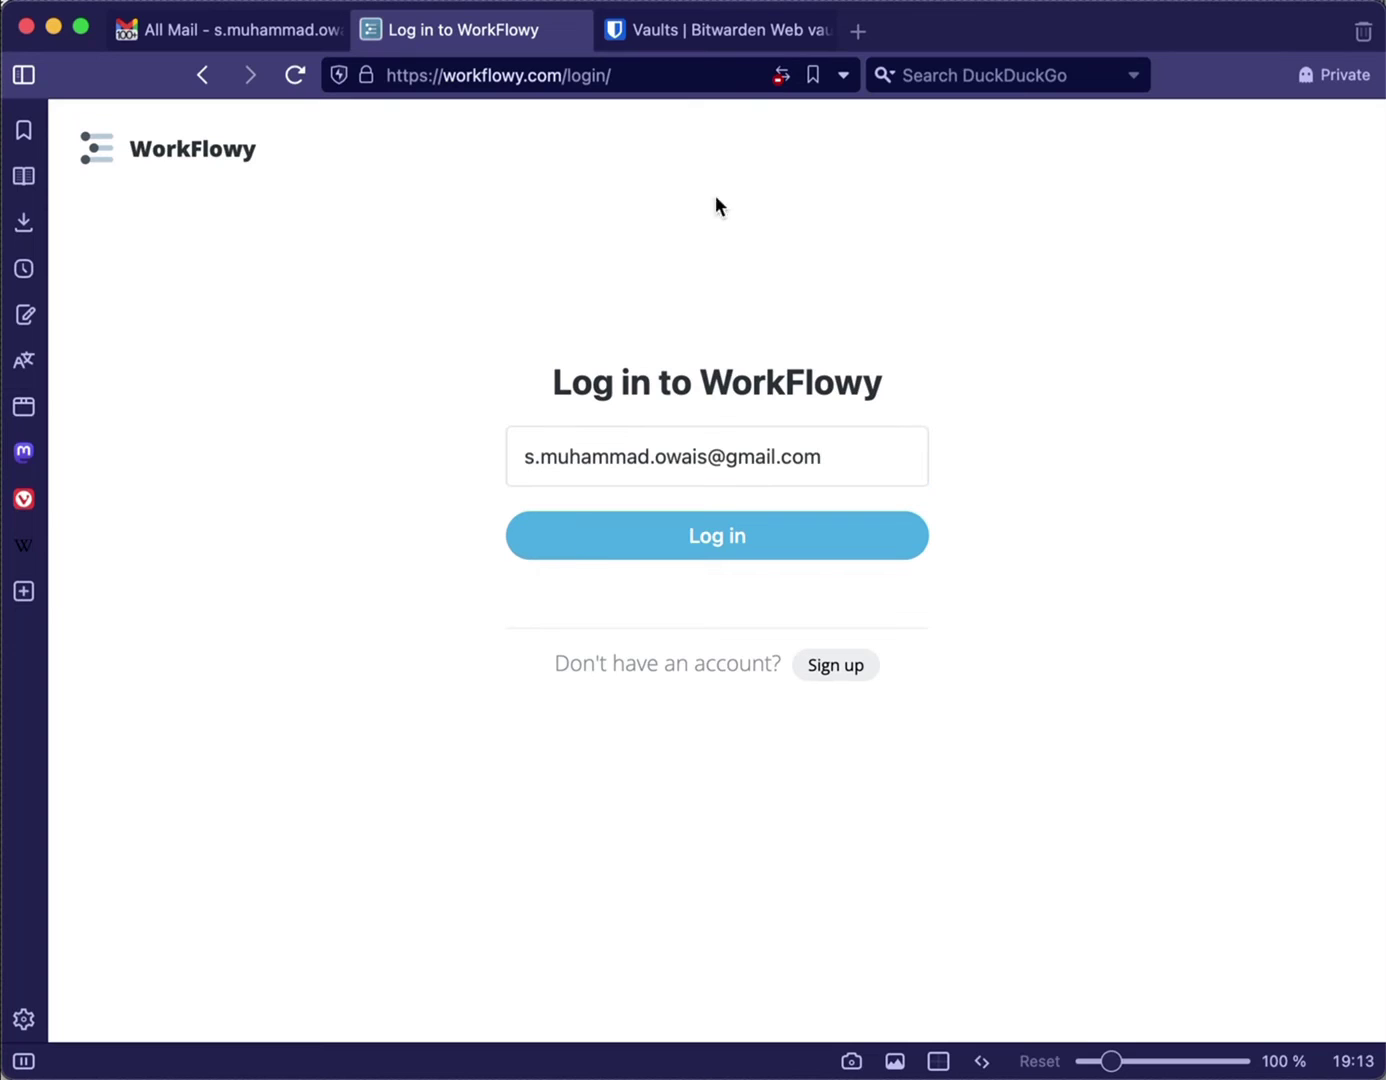
Step: Copy the saved WorkFlowy password, fill the password field, log in, and return to Bitwarden
{"action": "left_click", "coordinate": [763, 30]}
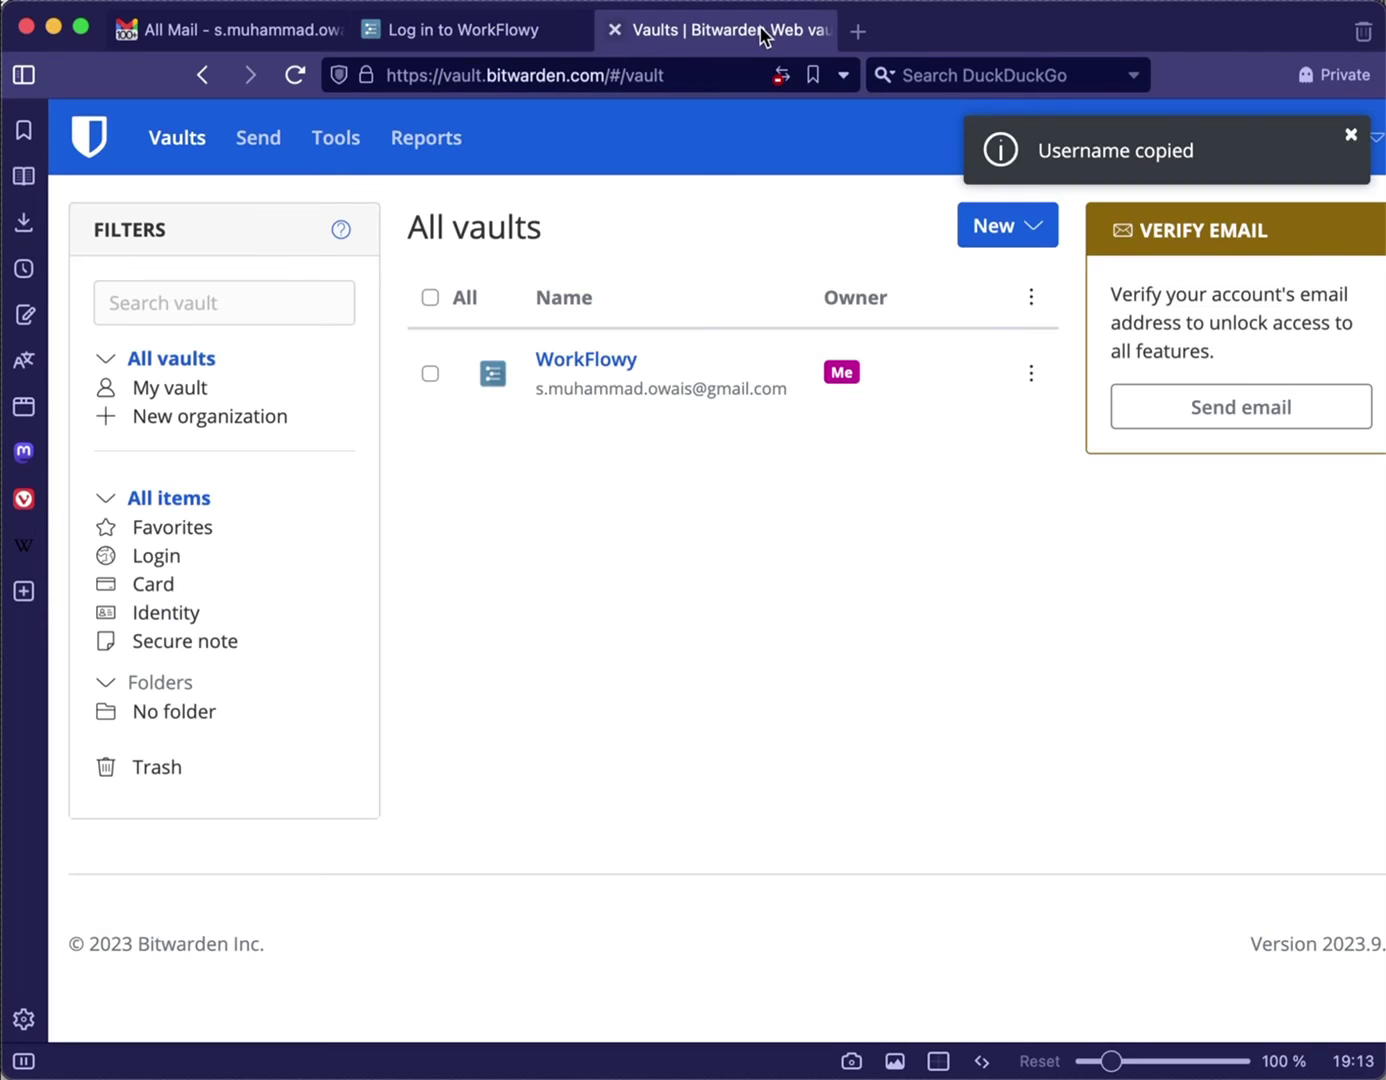
{"action": "left_click", "coordinate": [1031, 372]}
{"action": "left_click", "coordinate": [1052, 458]}
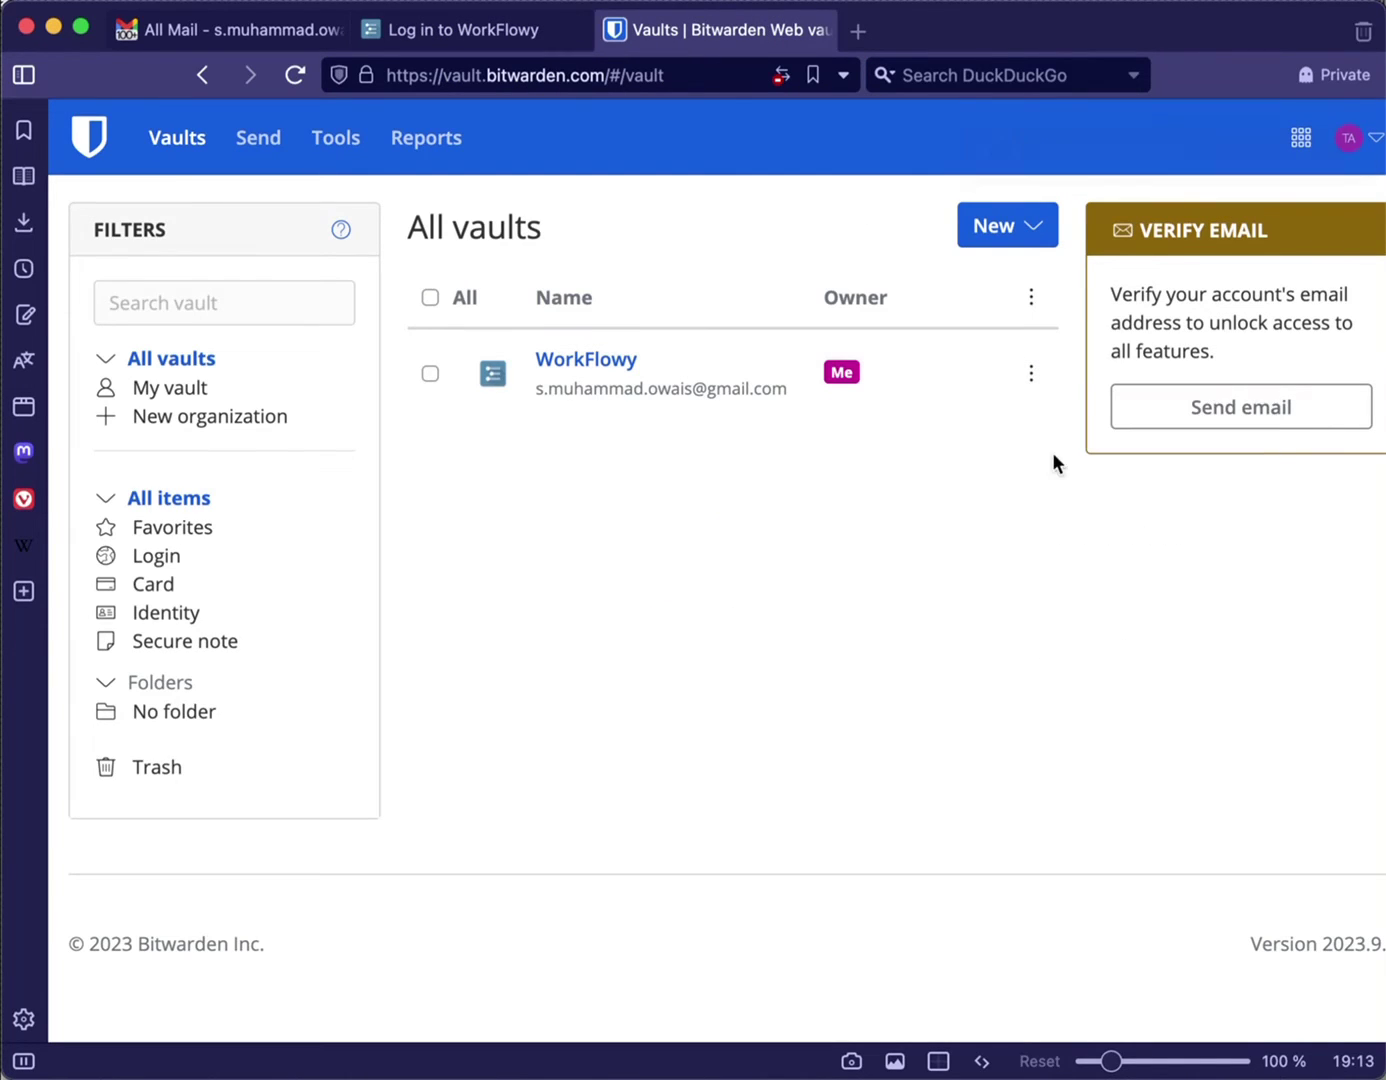
{"action": "left_click", "coordinate": [527, 38]}
{"action": "left_click", "coordinate": [575, 480]}
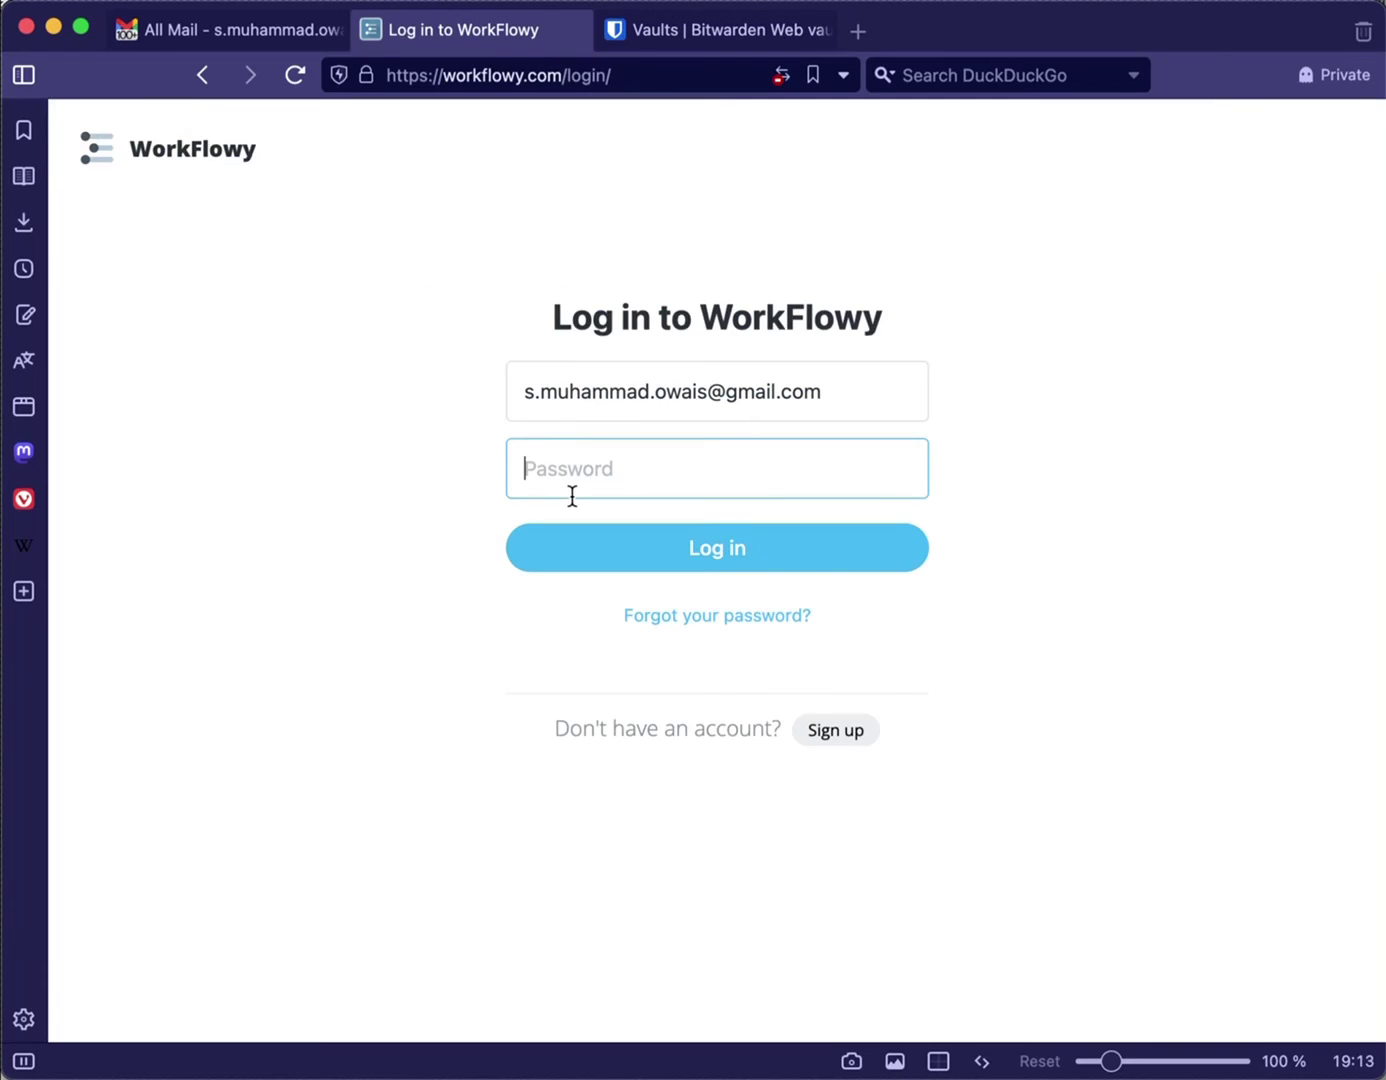
{"action": "left_click", "coordinate": [569, 542]}
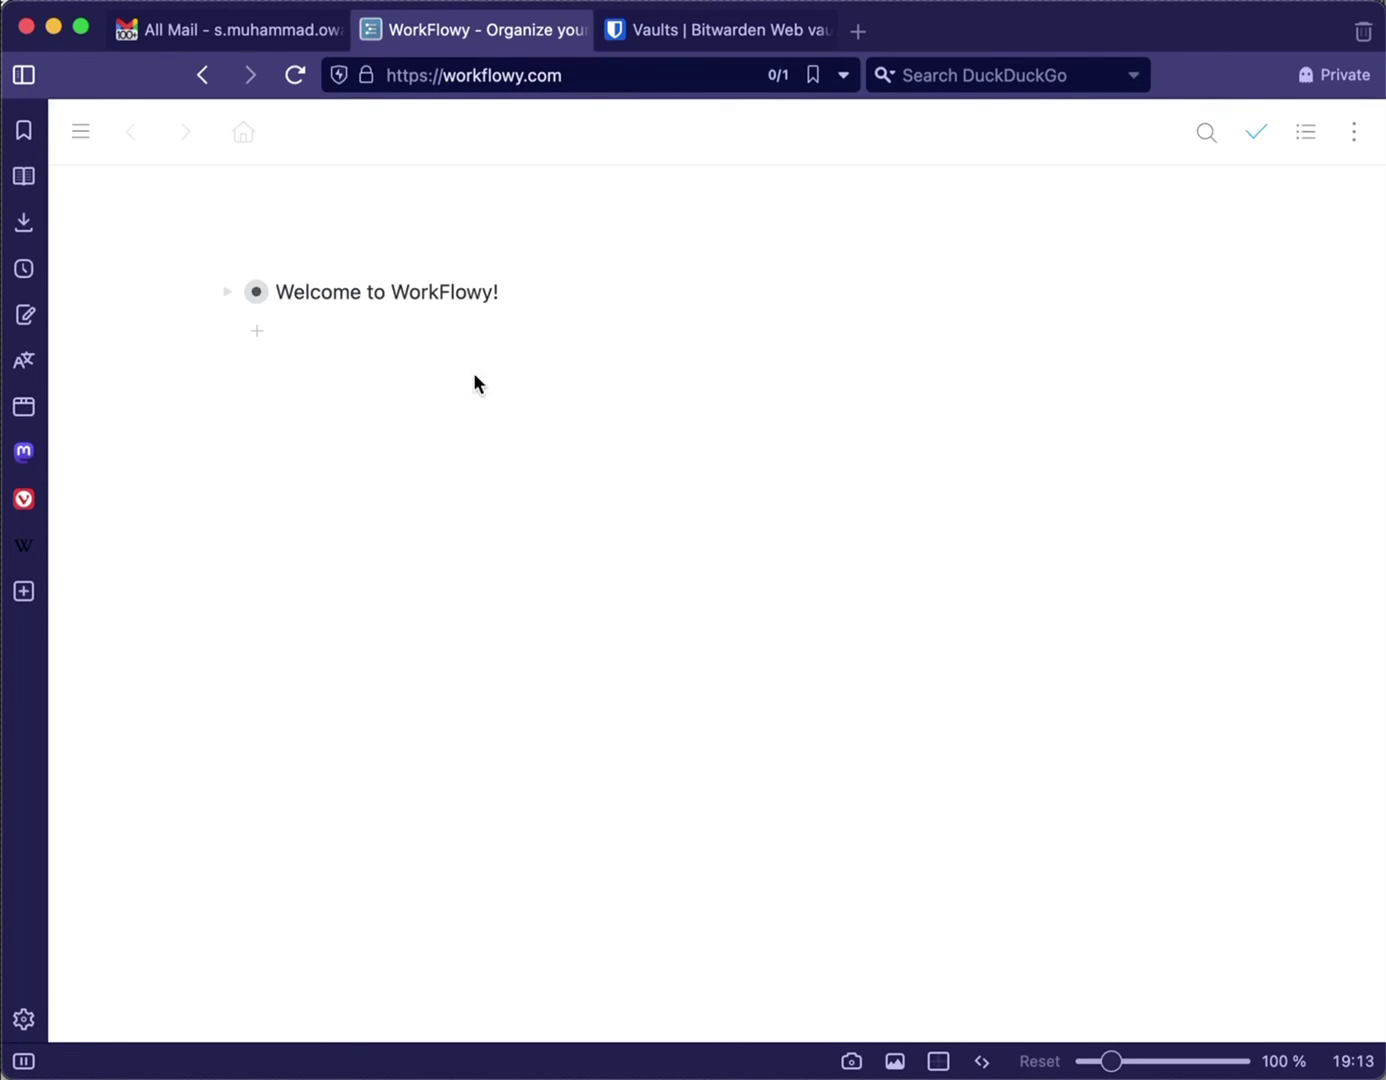
{"action": "key", "text": "ctrl+Tab"}
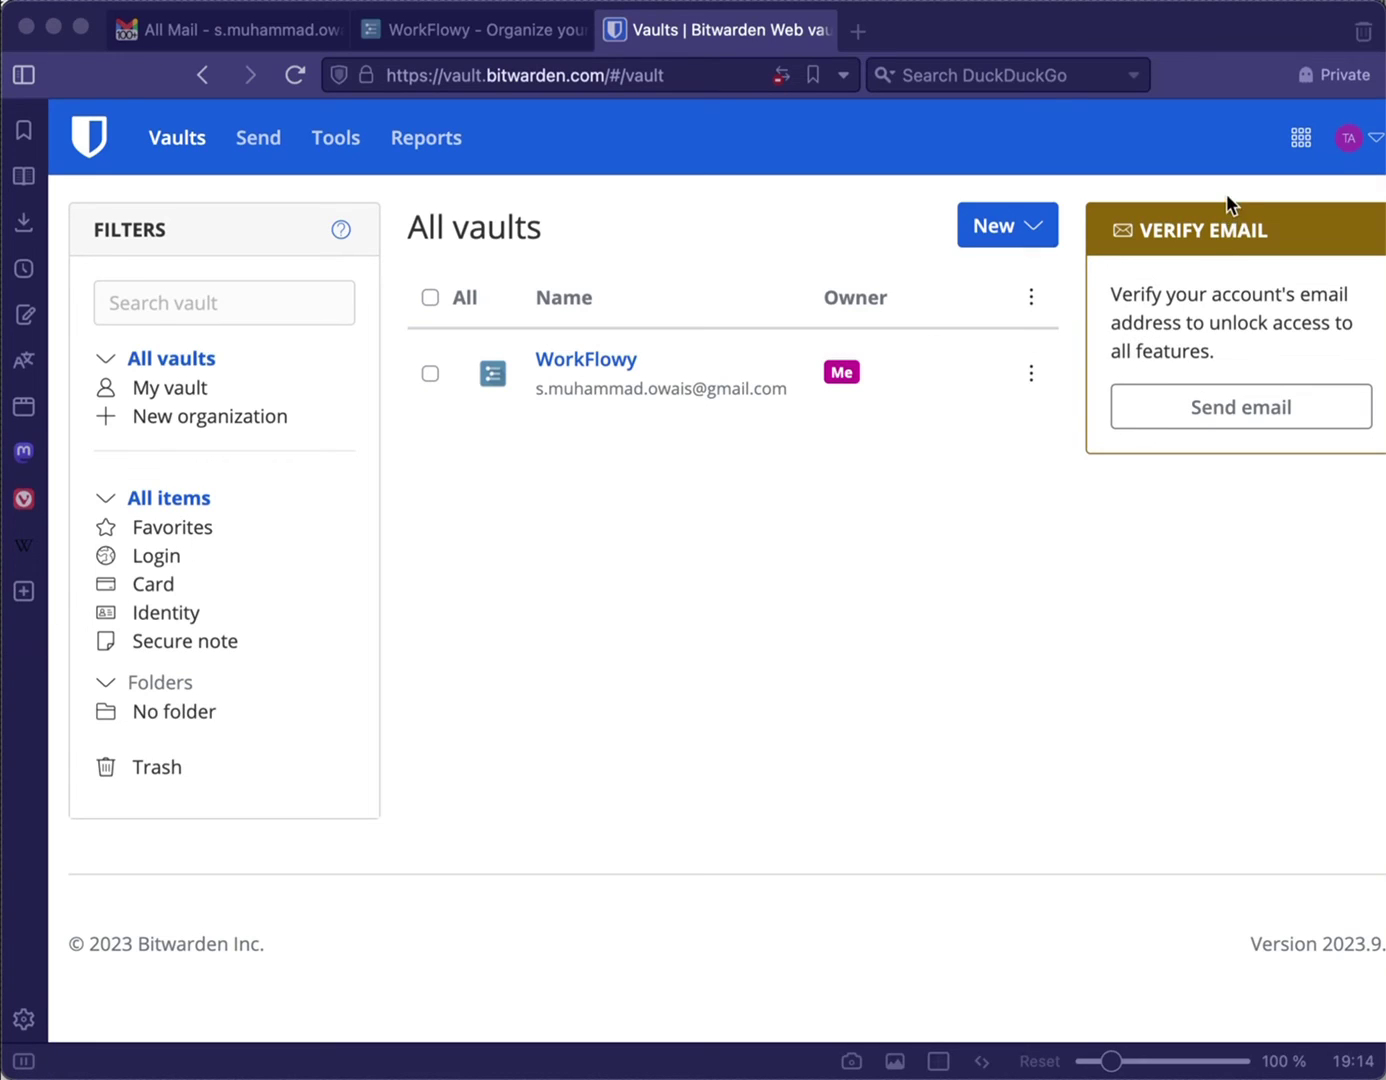
Step: Send the verification email from Bitwarden's Verify Email panel and open the Gmail tab
{"action": "mouse_move", "coordinate": [1222, 189]}
{"action": "left_mouse_down"}
{"action": "mouse_move", "coordinate": [1037, 254]}
{"action": "mouse_move", "coordinate": [1085, 529]}
{"action": "mouse_move", "coordinate": [1286, 553]}
{"action": "left_mouse_up"}
{"action": "left_click", "coordinate": [1232, 411]}
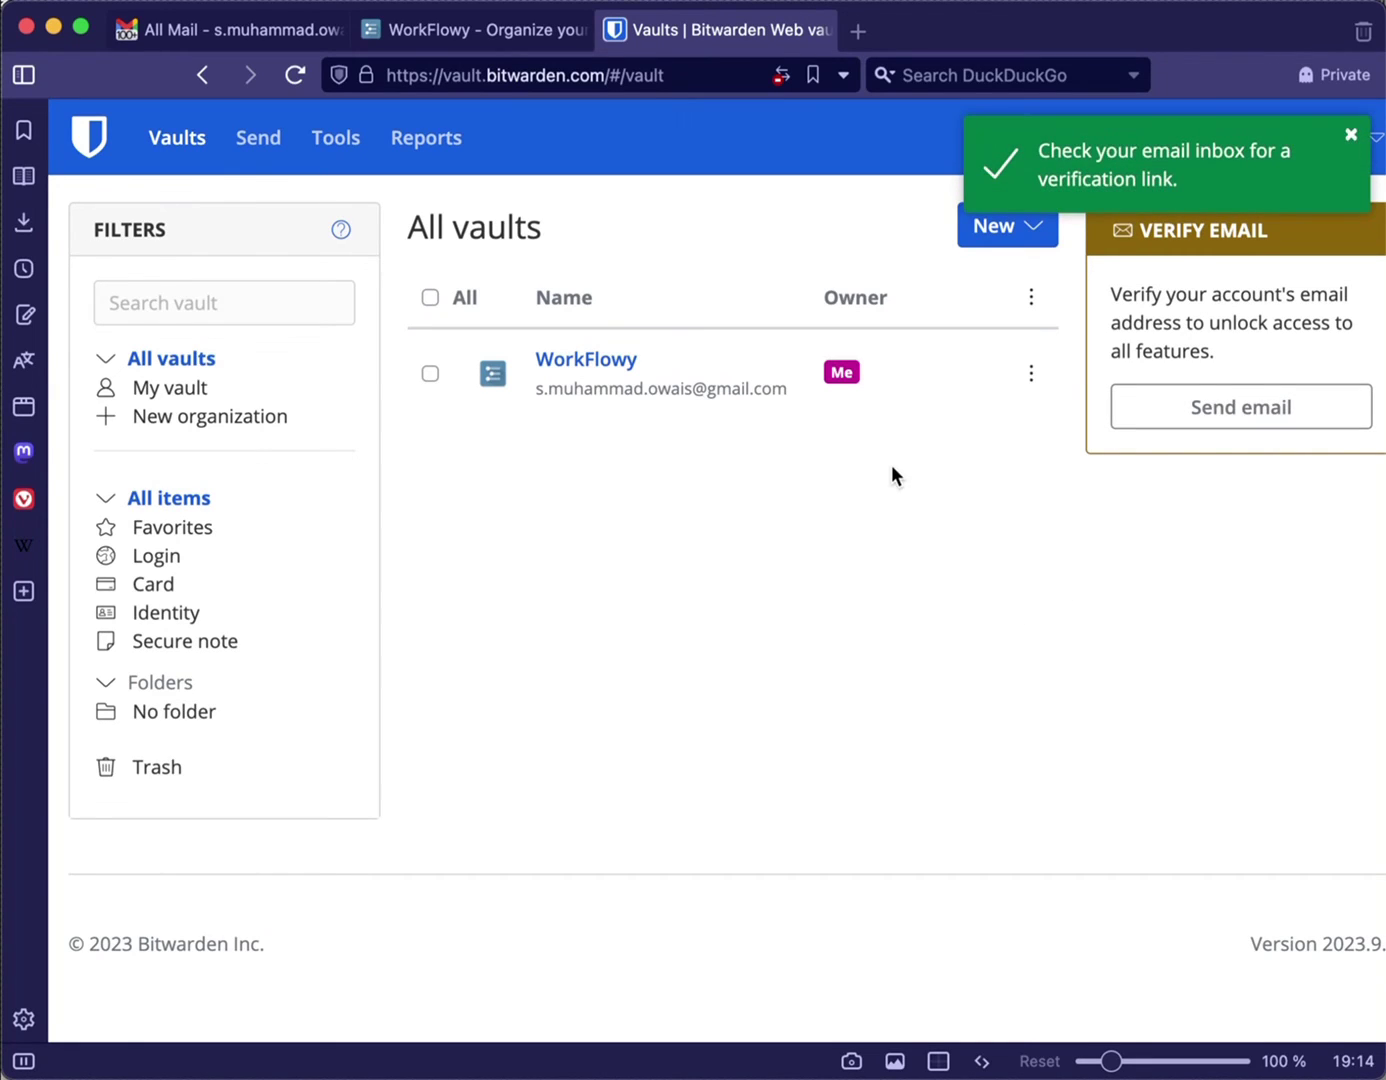
{"action": "left_click", "coordinate": [224, 38]}
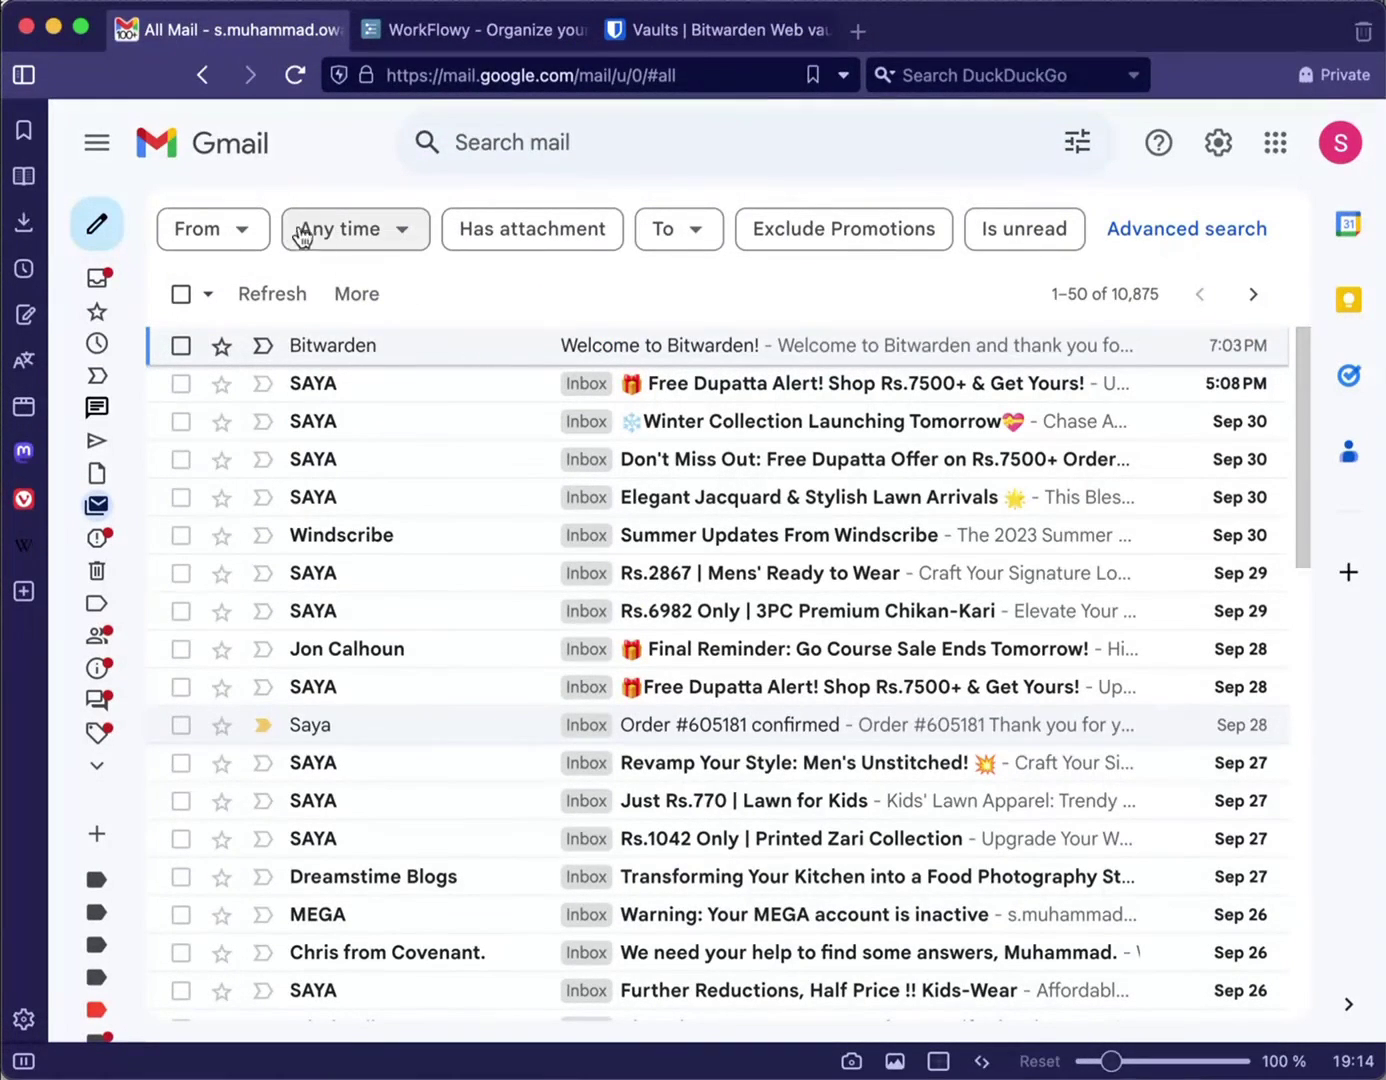
Step: Refresh Gmail, open Bitwarden's 'Verify Your Email' message, and verify the email address
{"action": "left_click", "coordinate": [268, 296]}
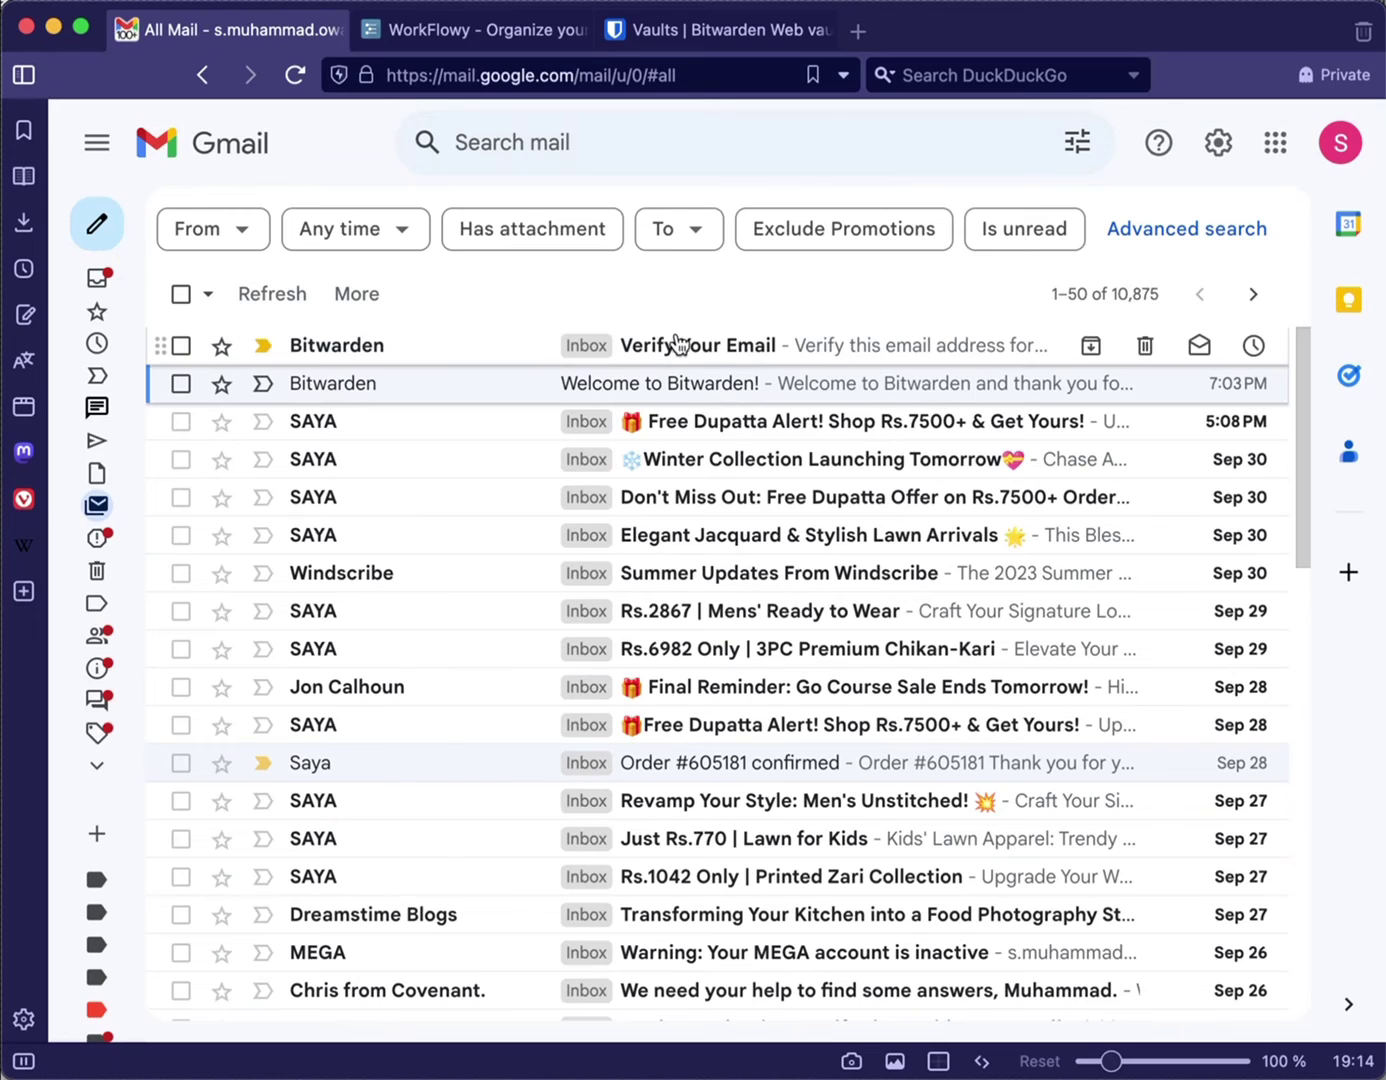
{"action": "left_click", "coordinate": [677, 343]}
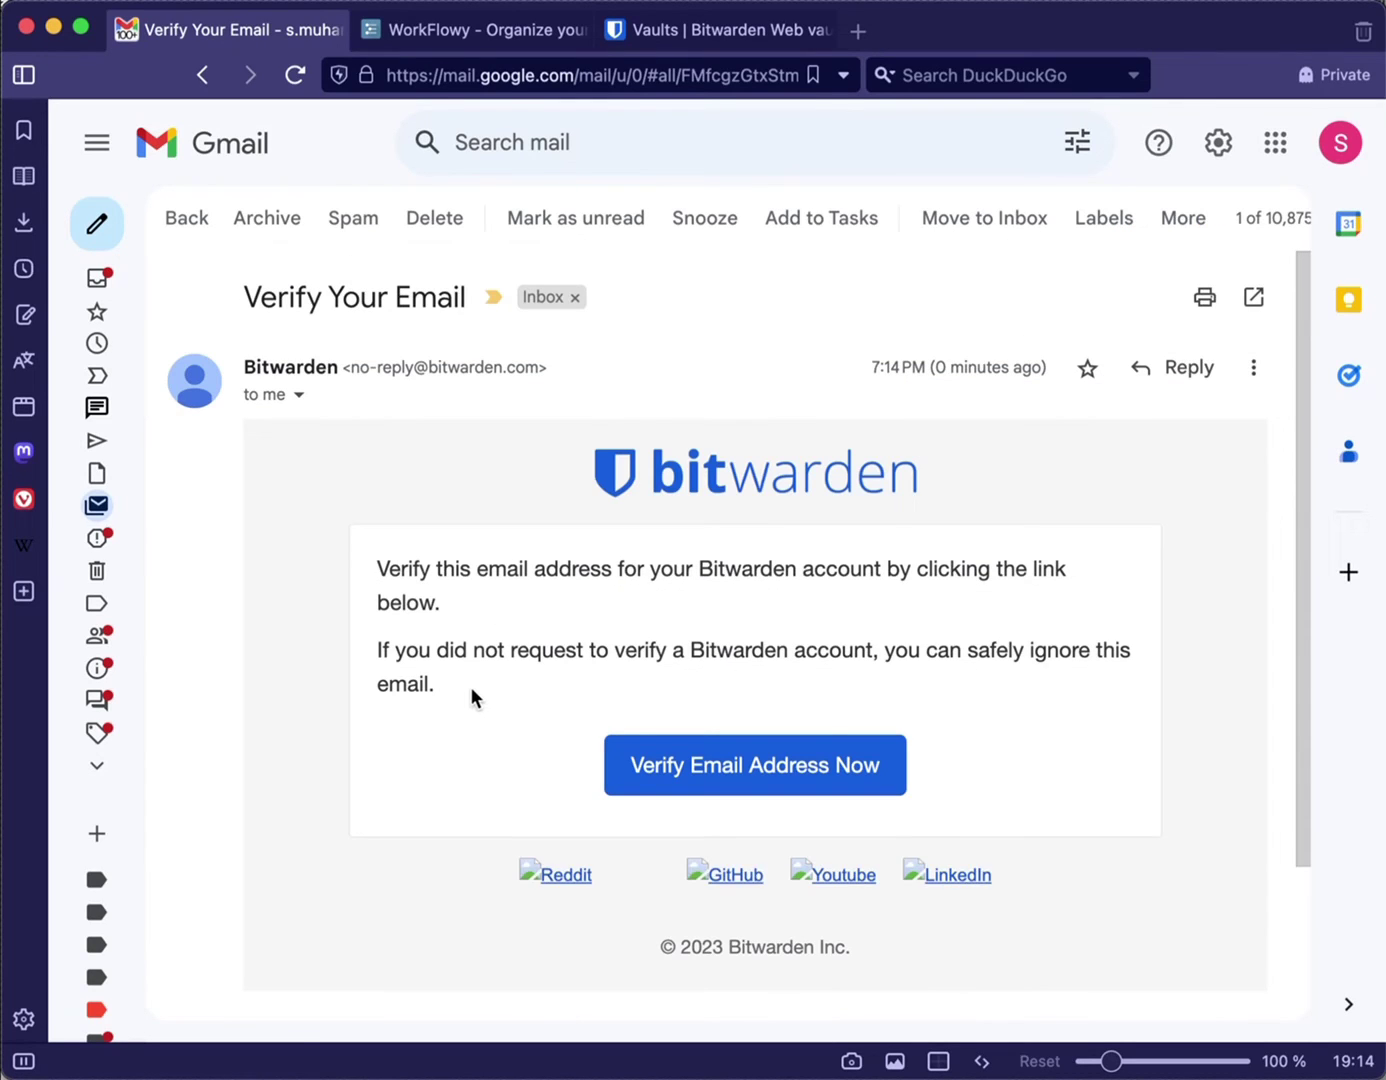
{"action": "left_click", "coordinate": [726, 796]}
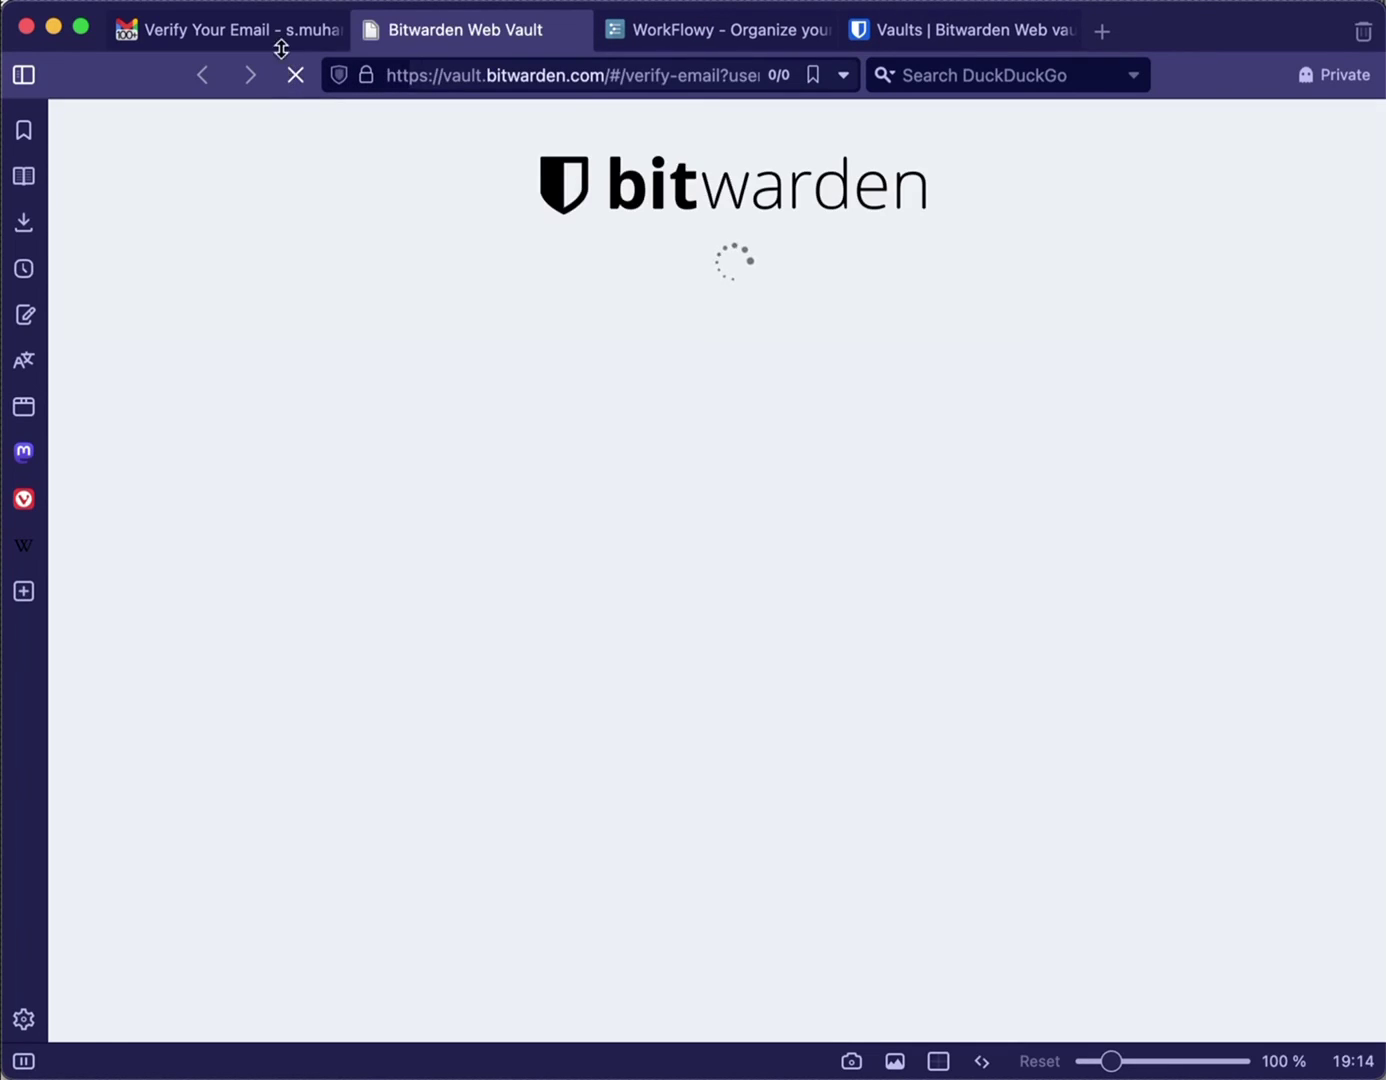
Step: Delete the verification email in Gmail and return to the Bitwarden vault list
{"action": "left_click", "coordinate": [282, 38]}
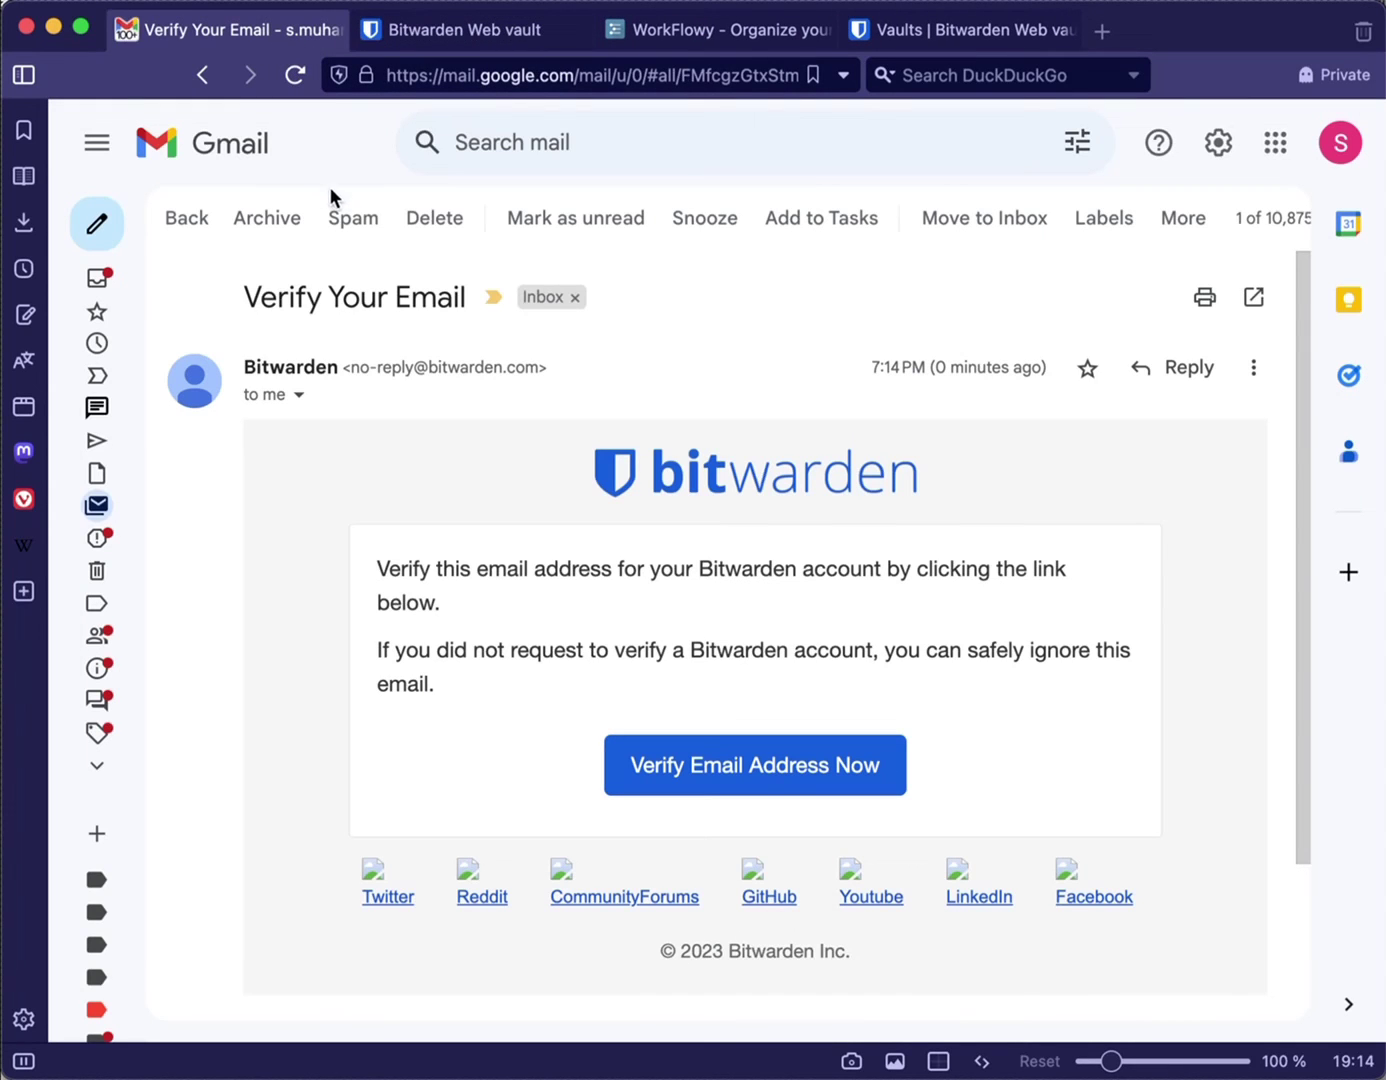
{"action": "left_click", "coordinate": [448, 216]}
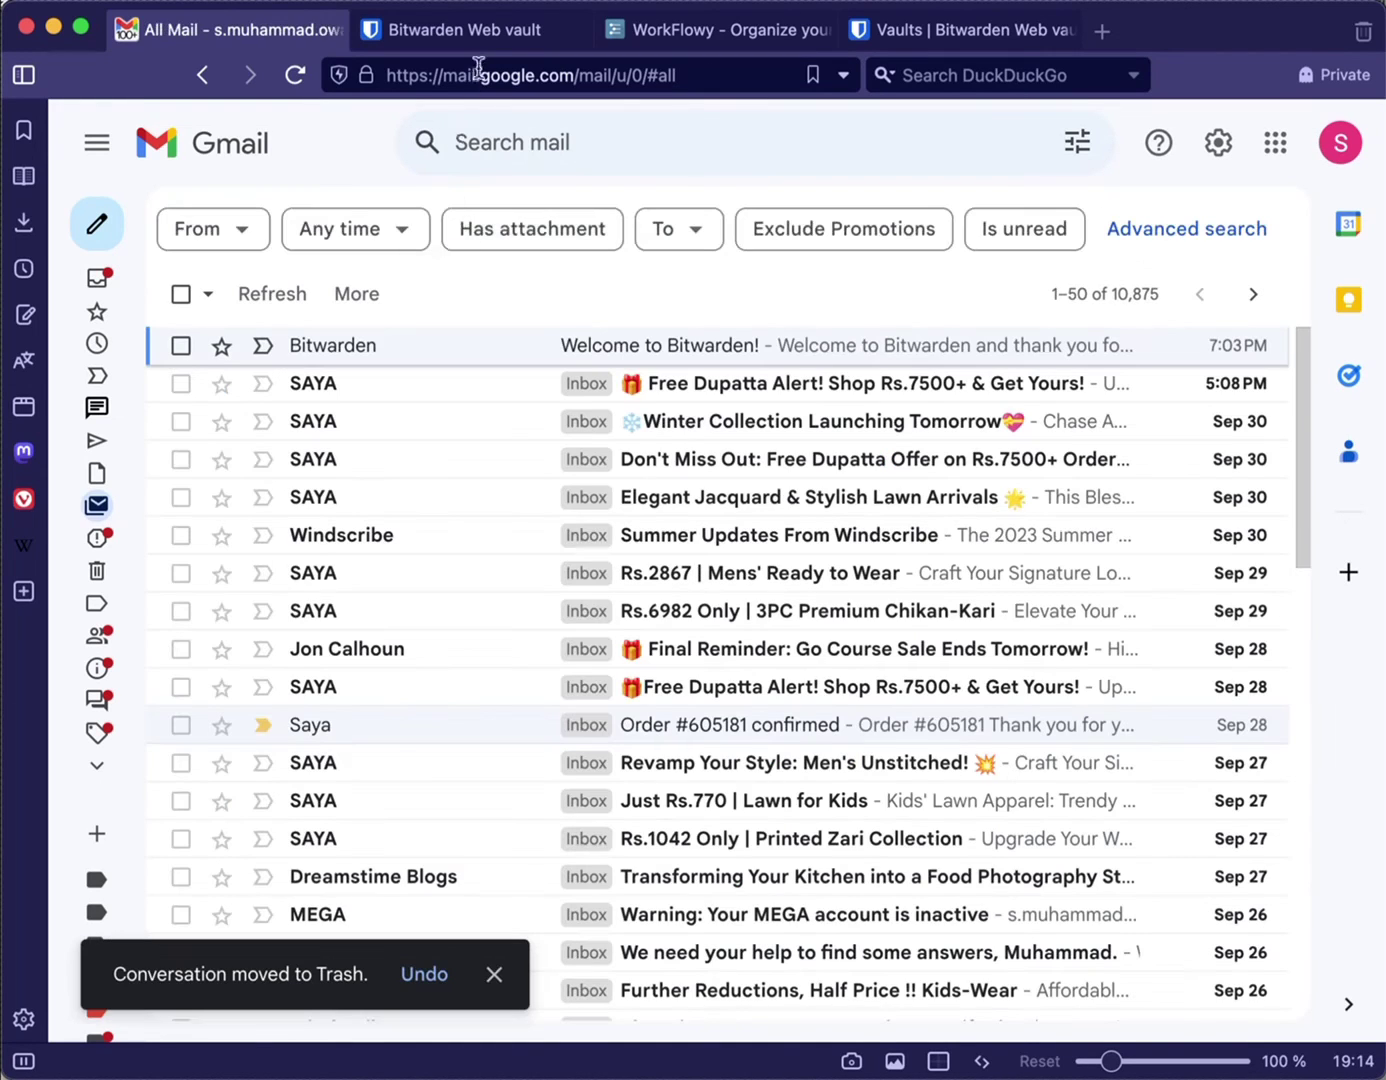
{"action": "left_click", "coordinate": [494, 36]}
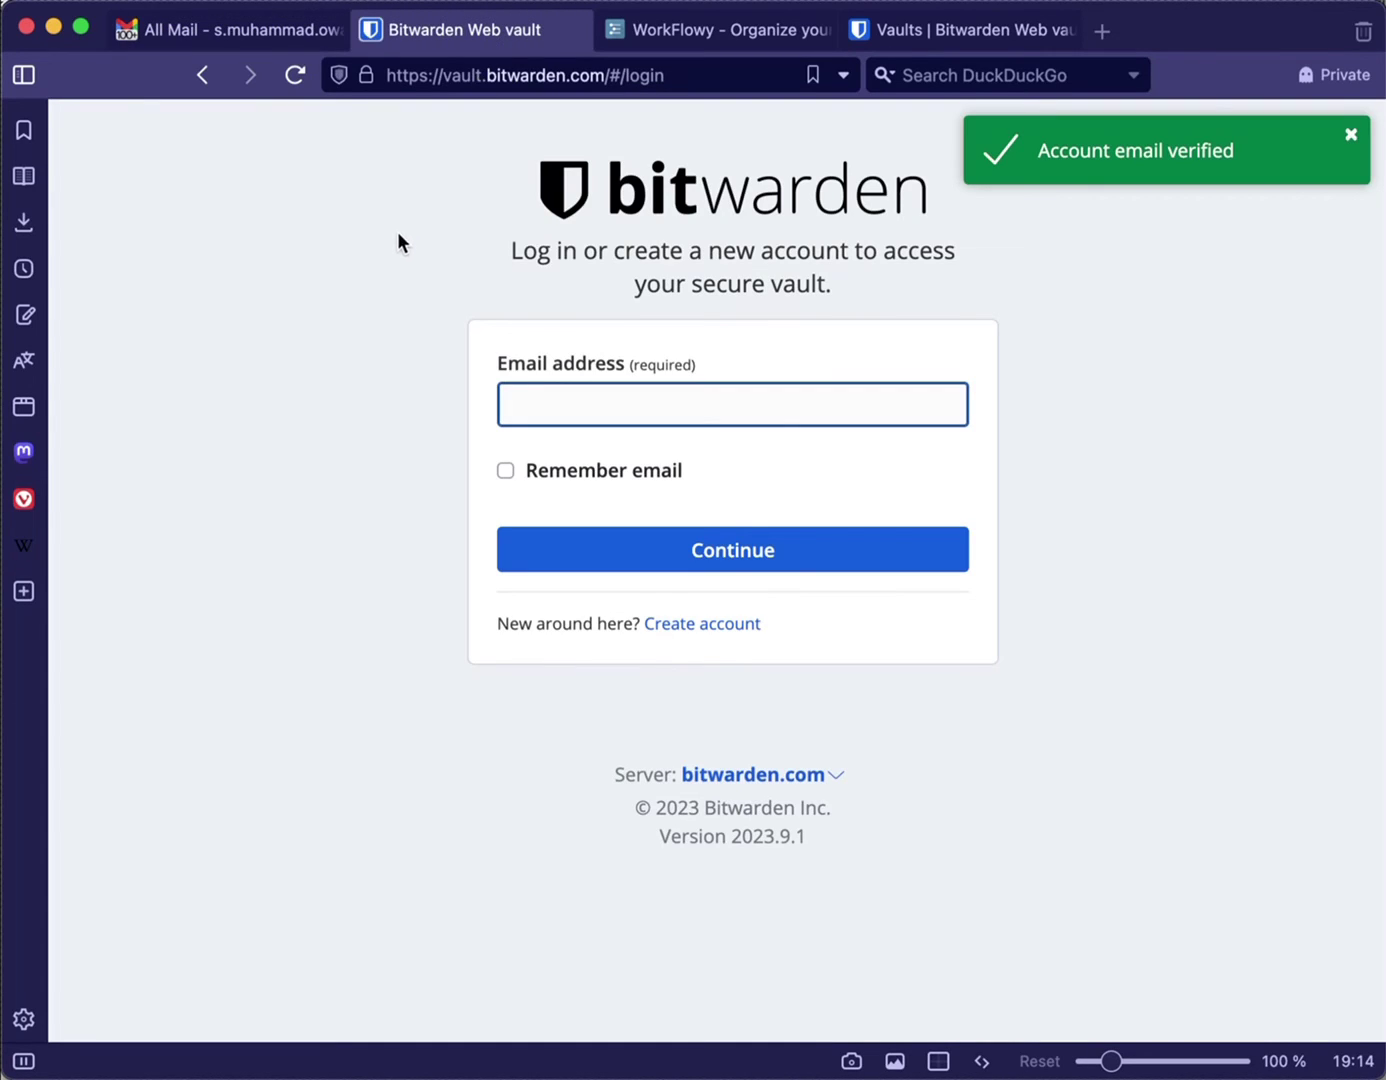
{"action": "left_click", "coordinate": [935, 44]}
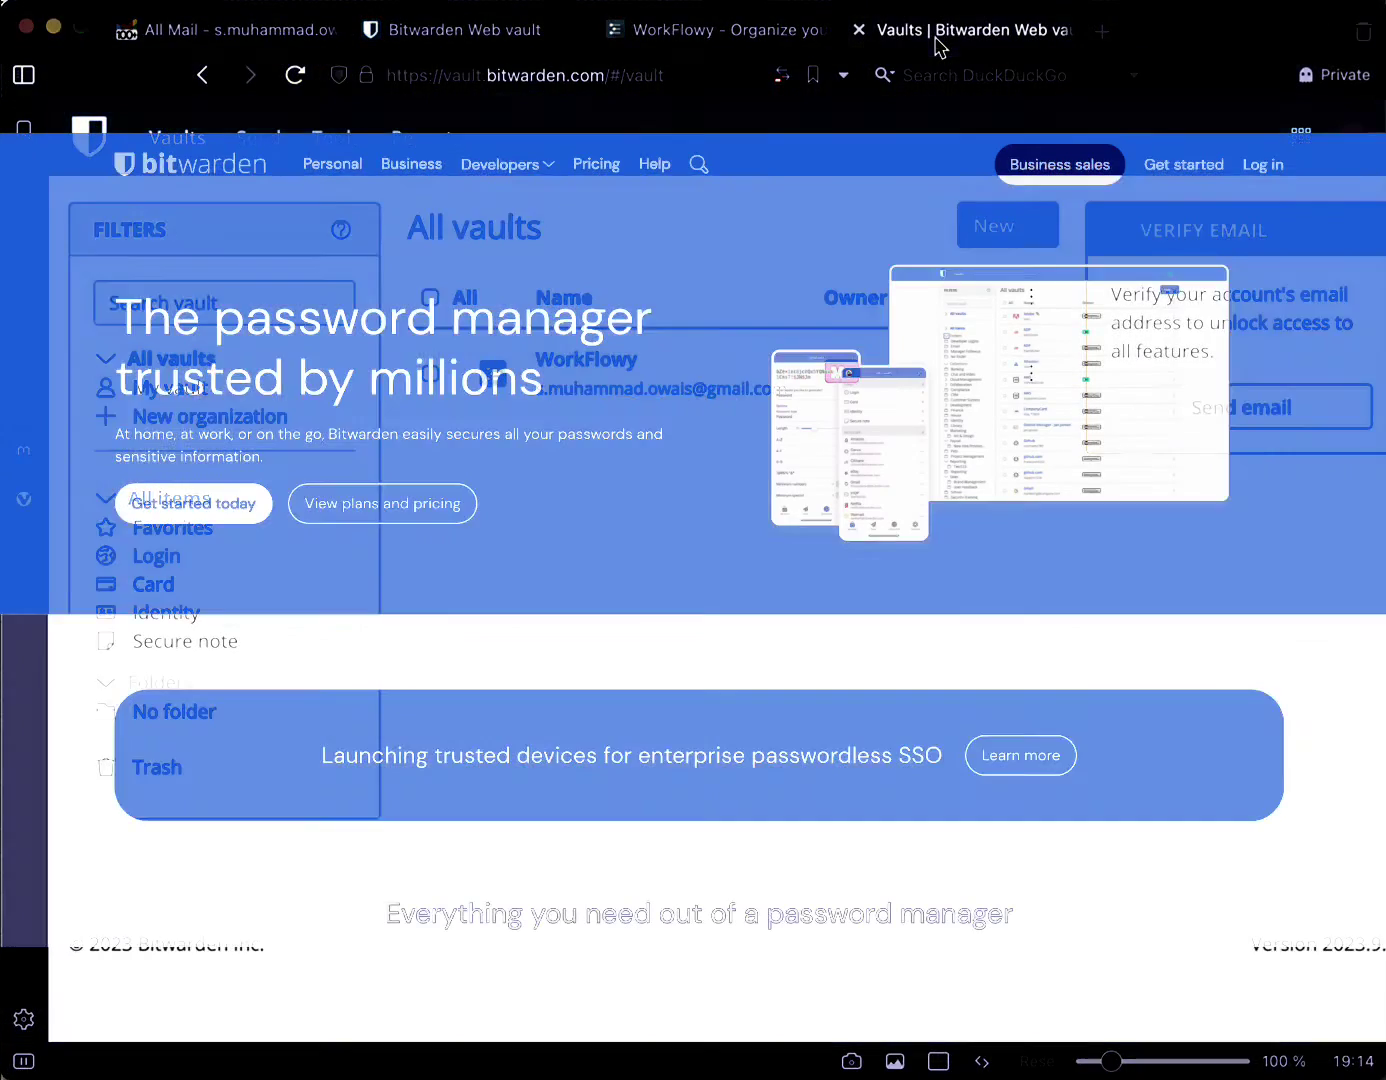